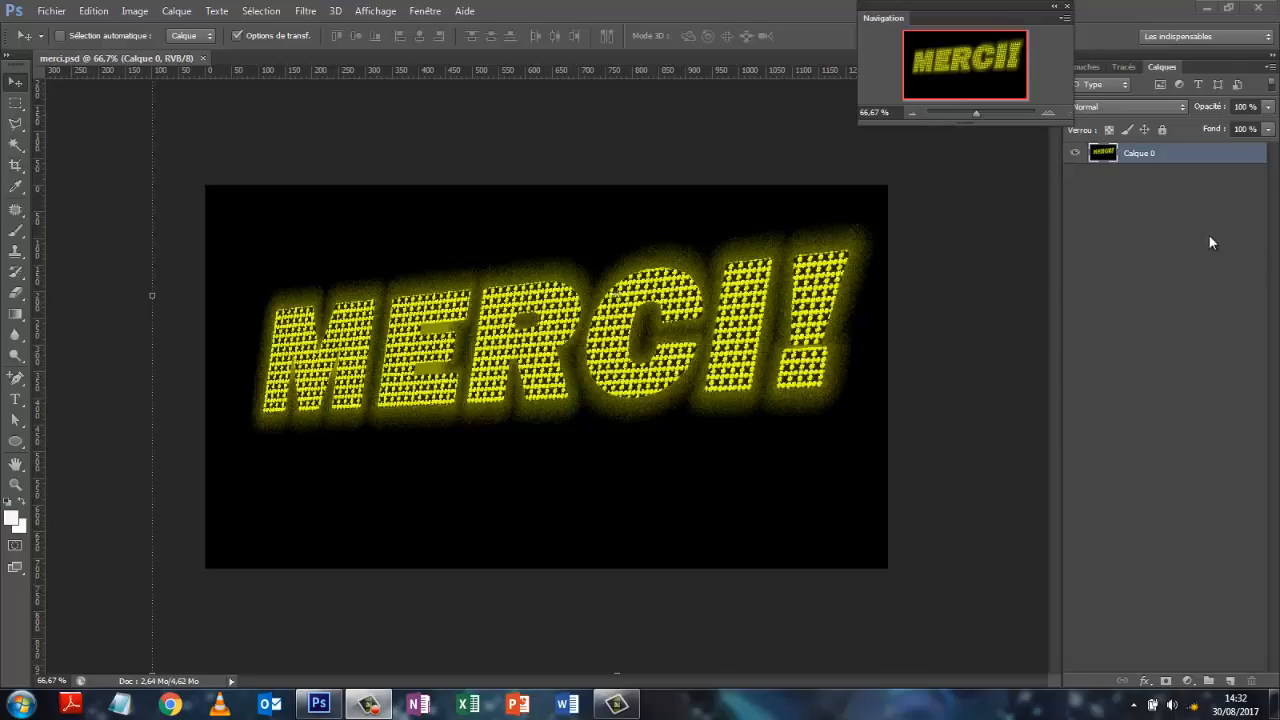
Close the merci.psd document and dismiss the Windows colour scheme dialog without choosing an option.
click(50, 12)
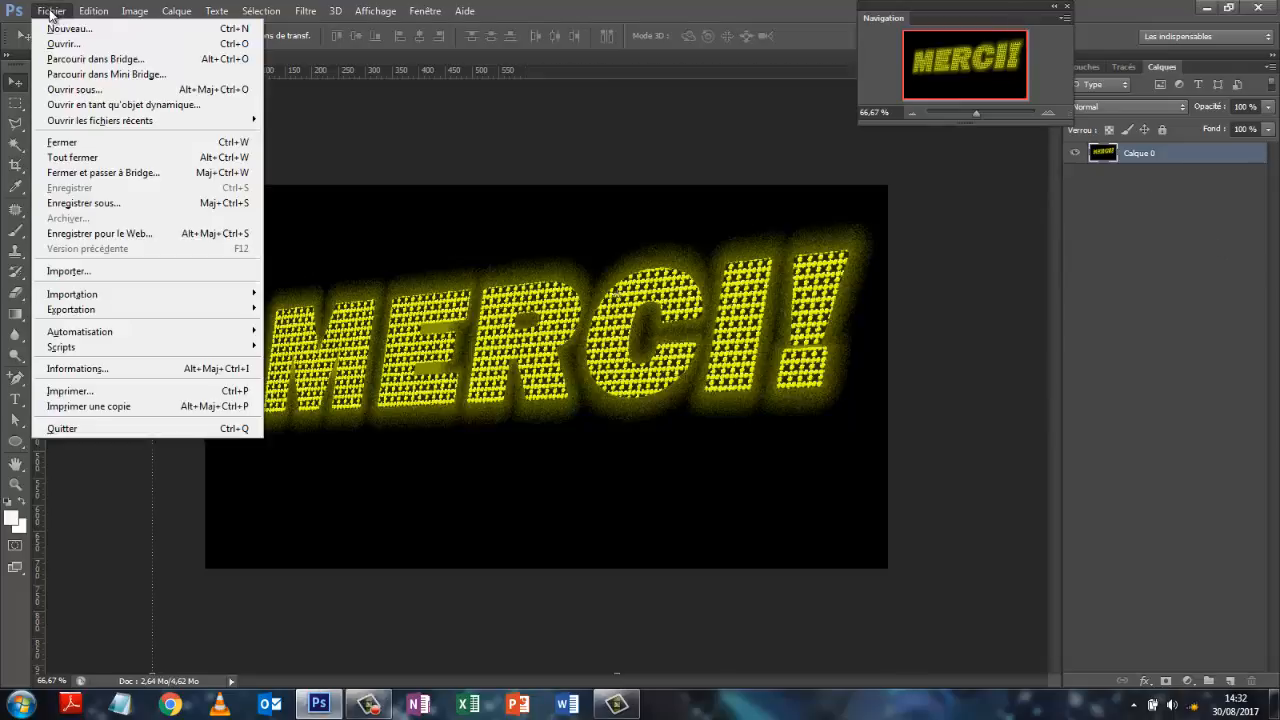
click(62, 143)
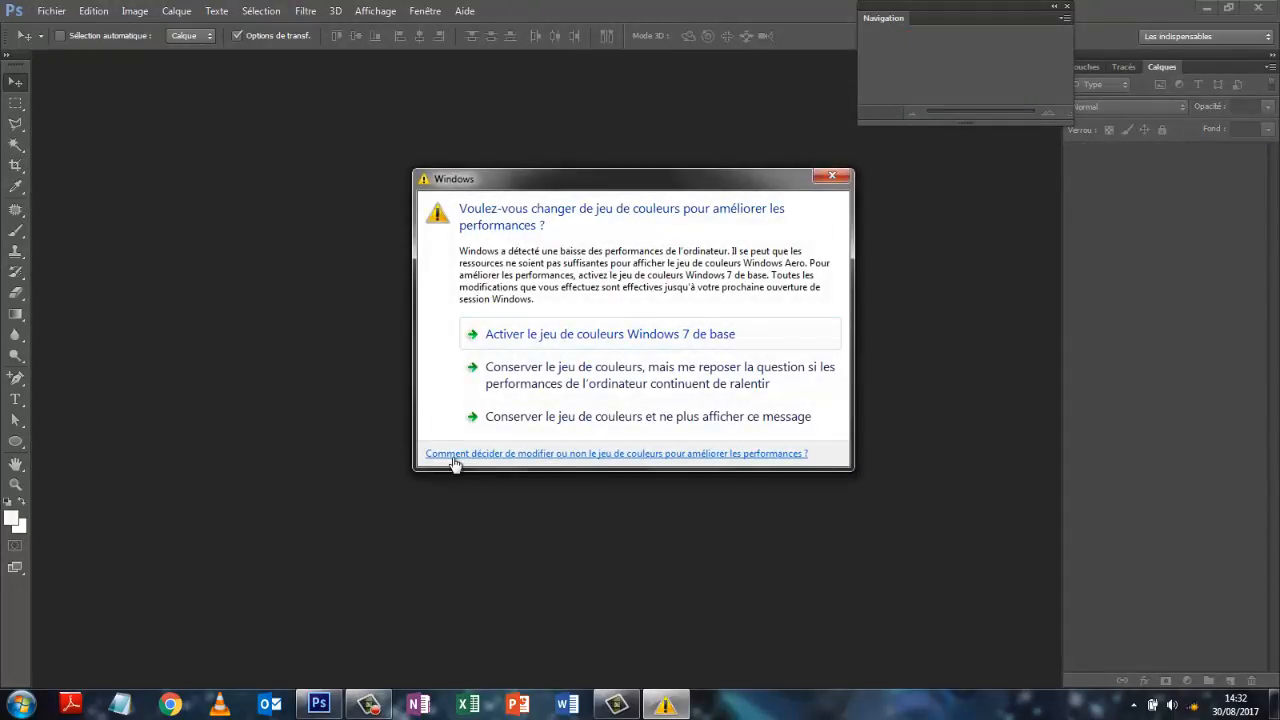
click(829, 177)
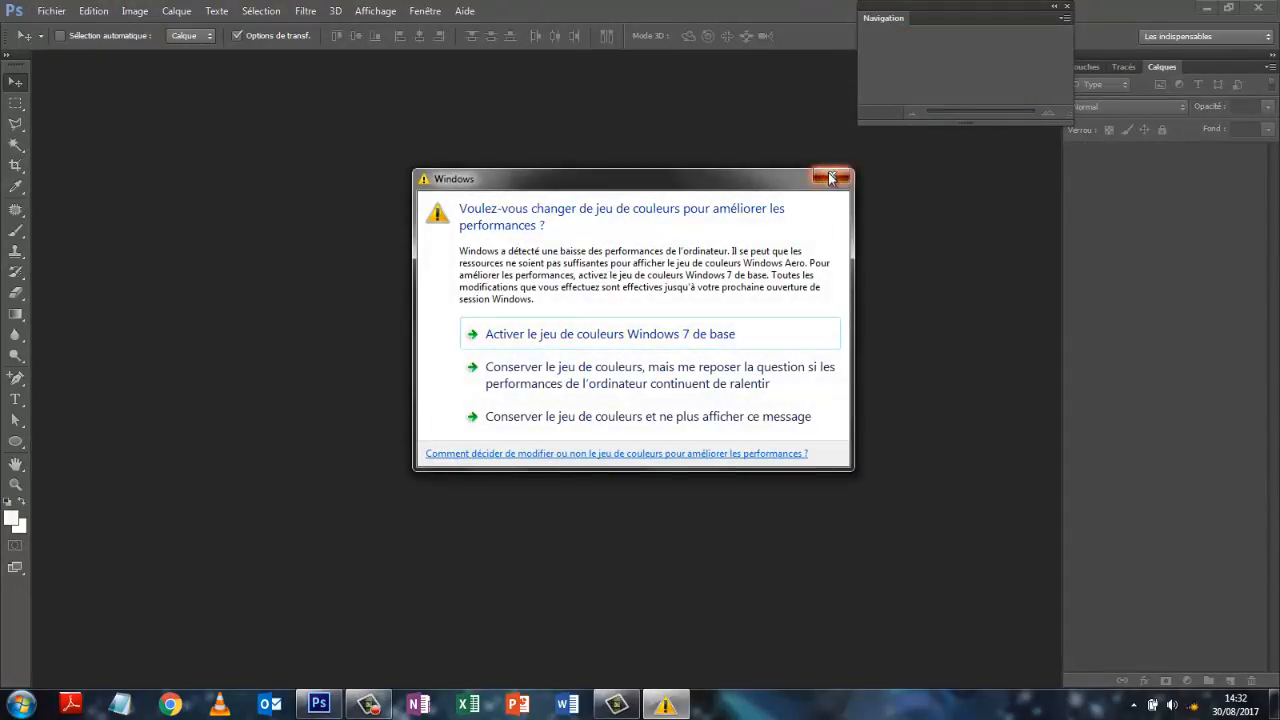
Create a new blank document 100 pixels wide and 100 pixels high.
click(52, 11)
click(60, 29)
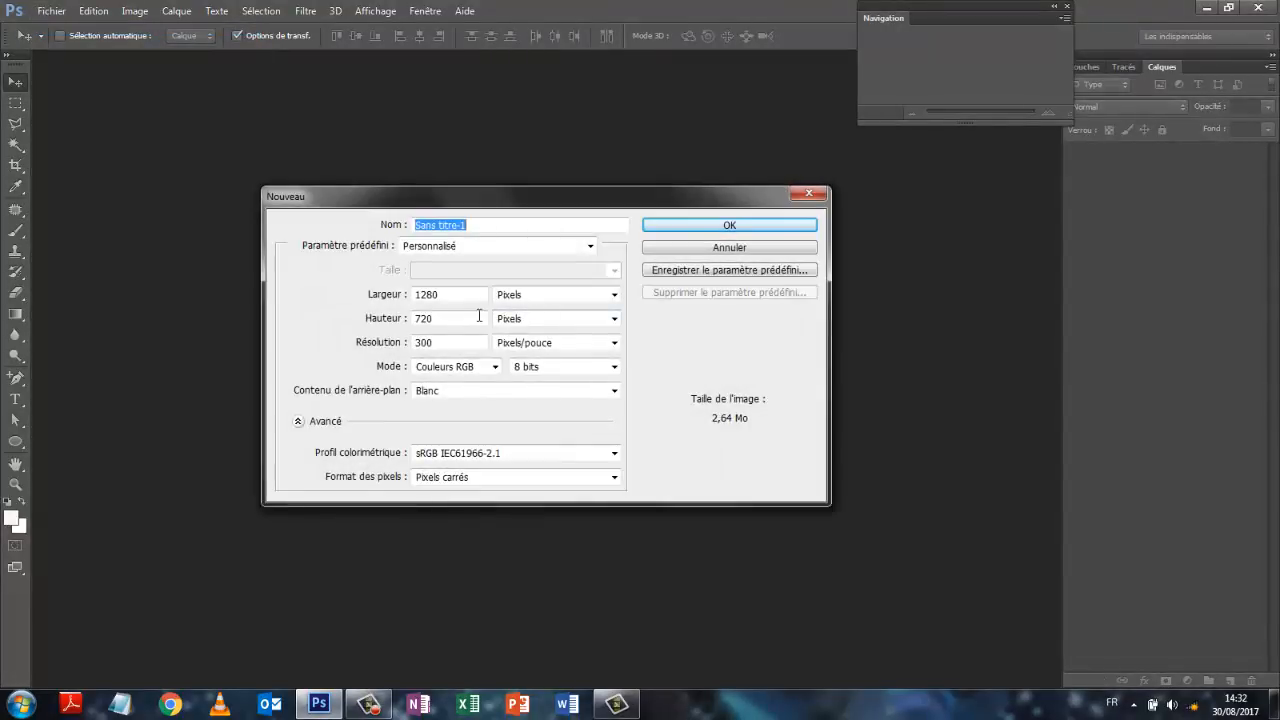
double_click(443, 293)
text(100)
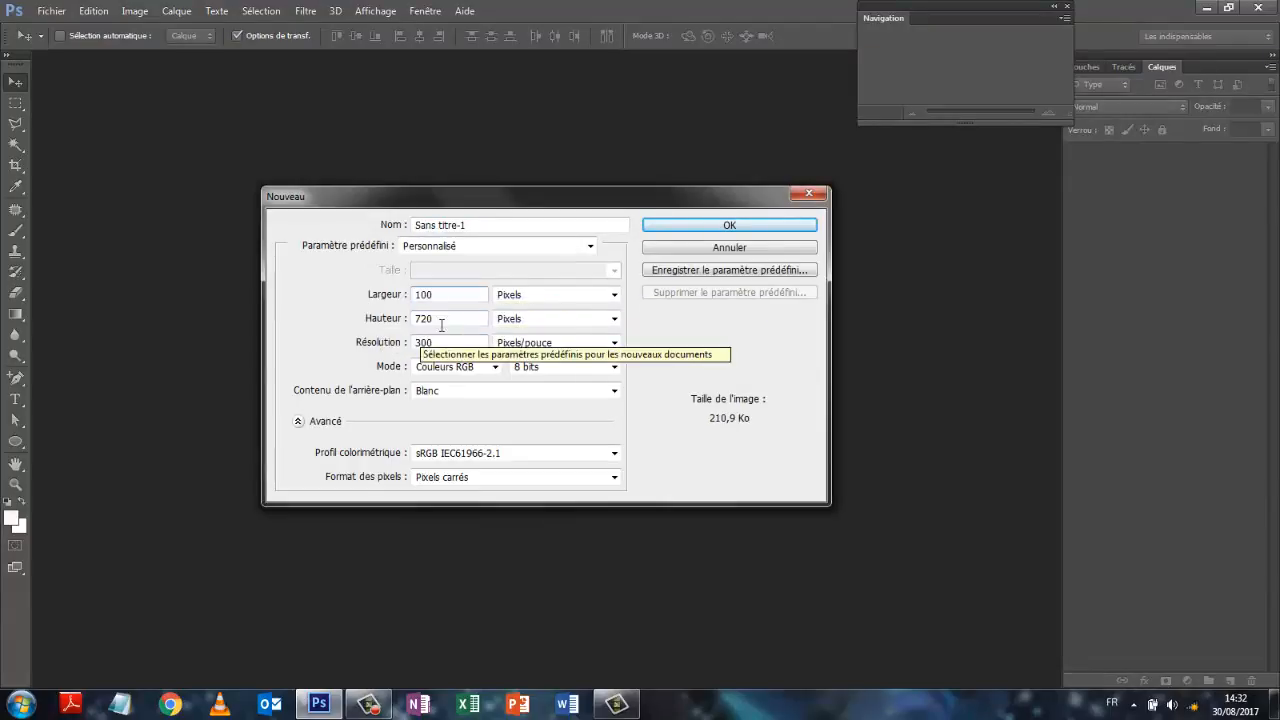
double_click(439, 317)
text(100)
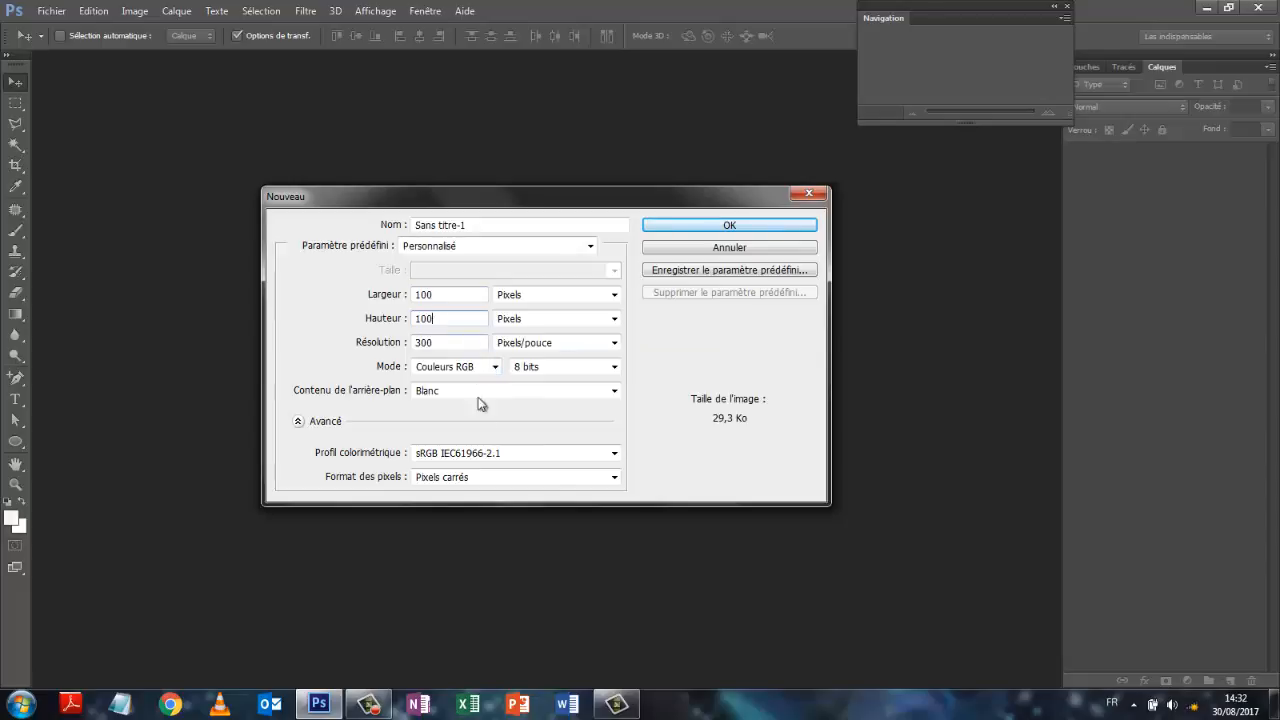
click(713, 225)
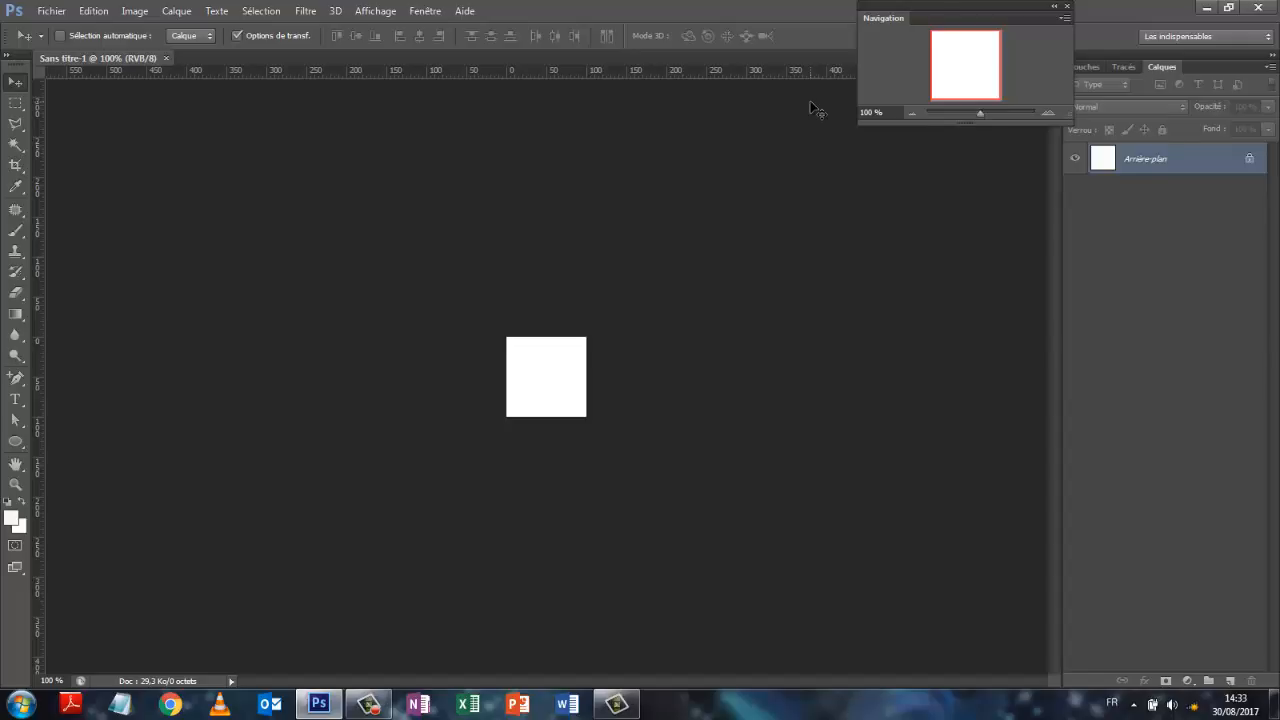
Create a yellow-filled ellipse shape of 50 × 50 px near the middle of the canvas, drawn from its centre.
key(ctrl+0)
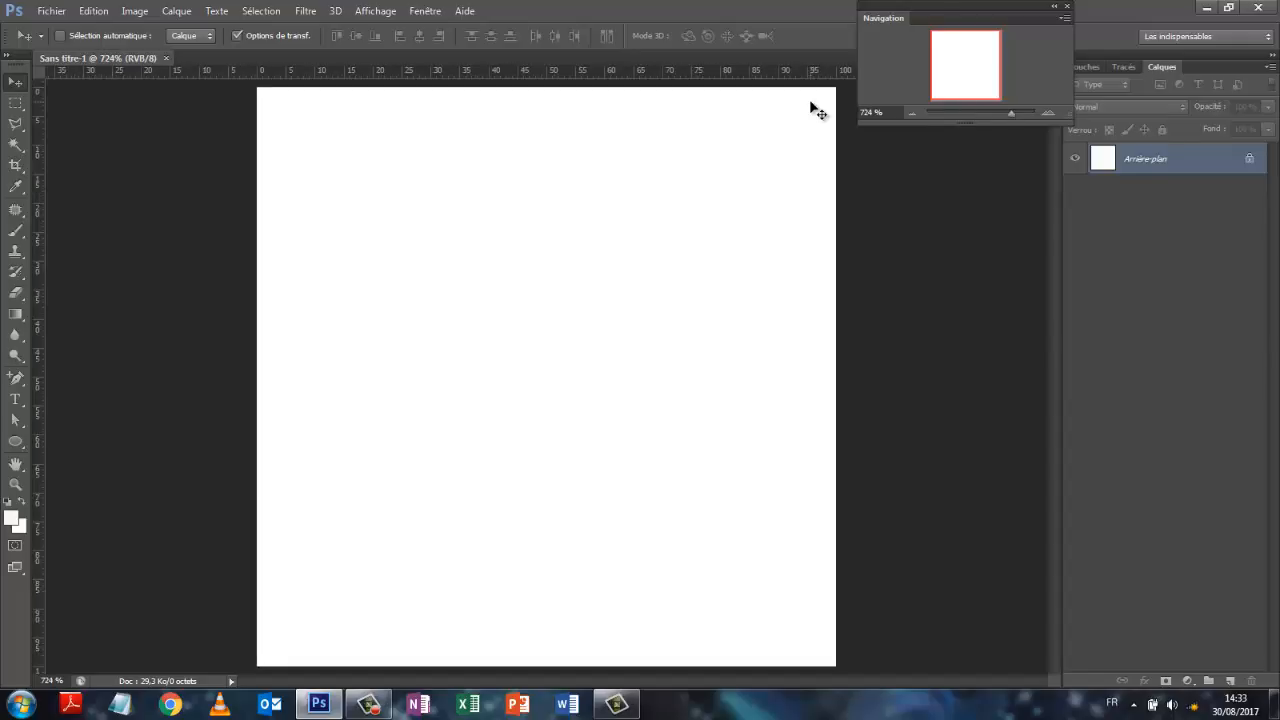
click(16, 443)
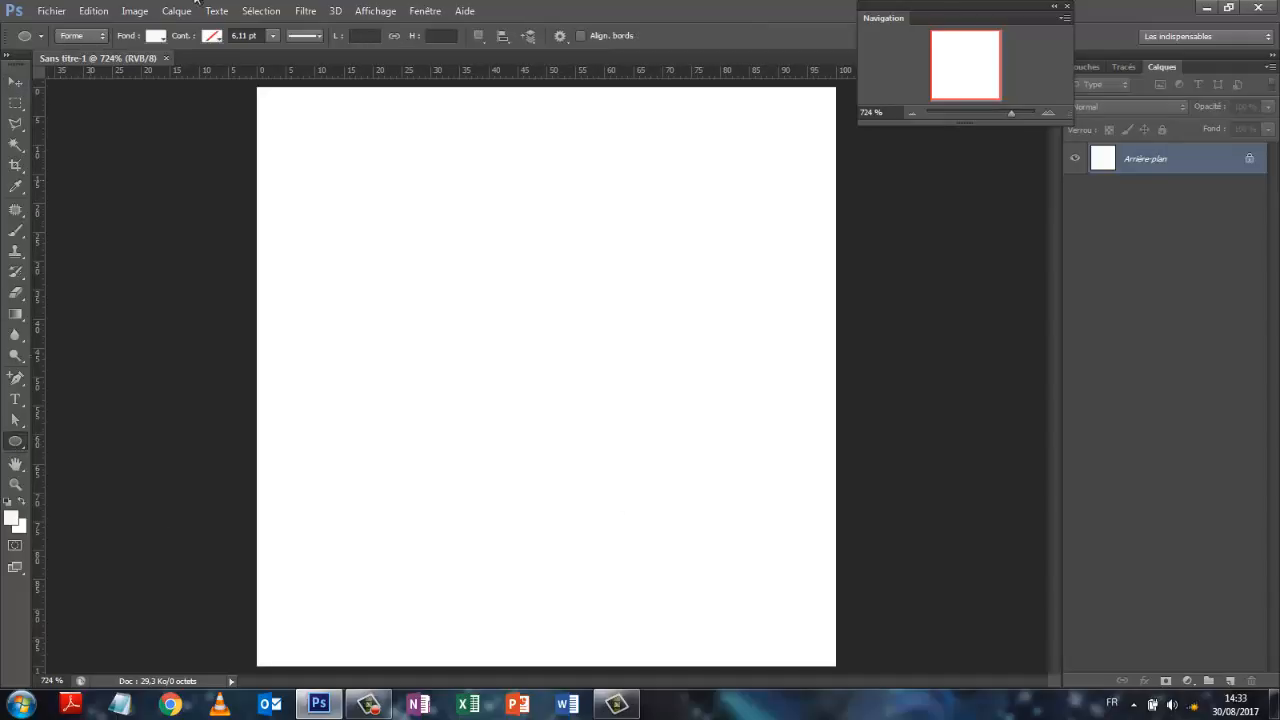
click(156, 37)
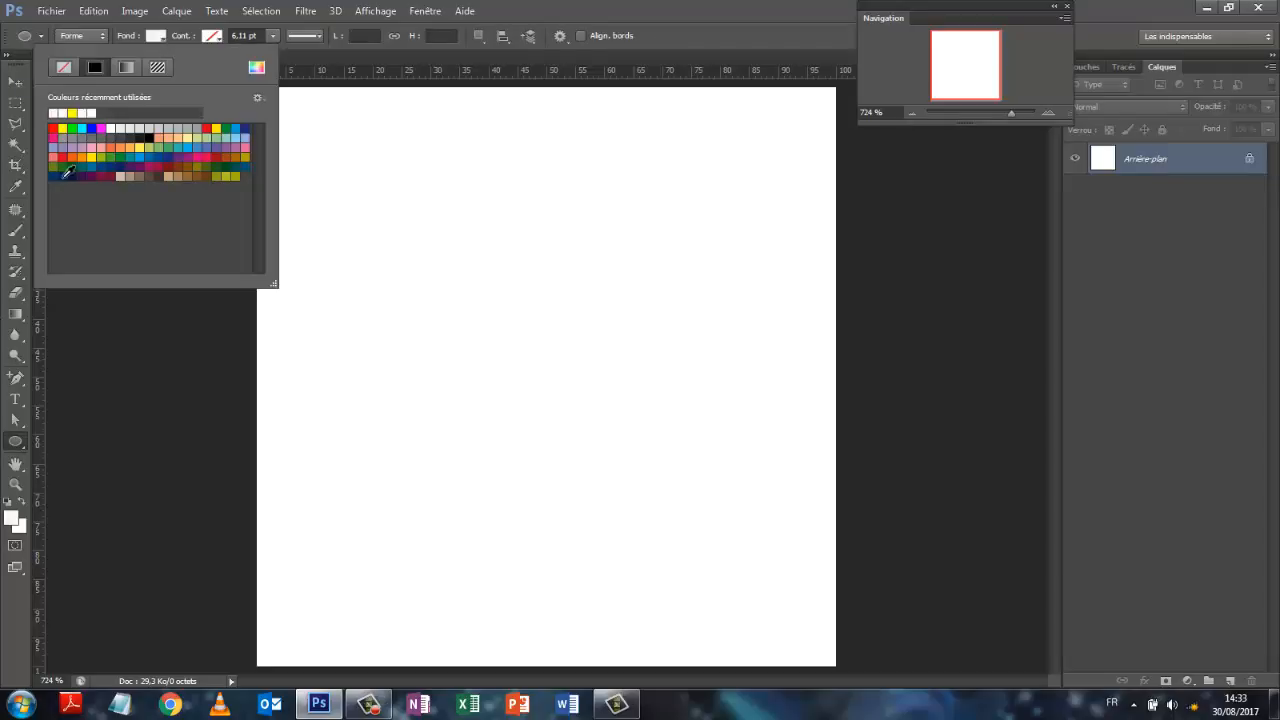
click(73, 111)
click(522, 359)
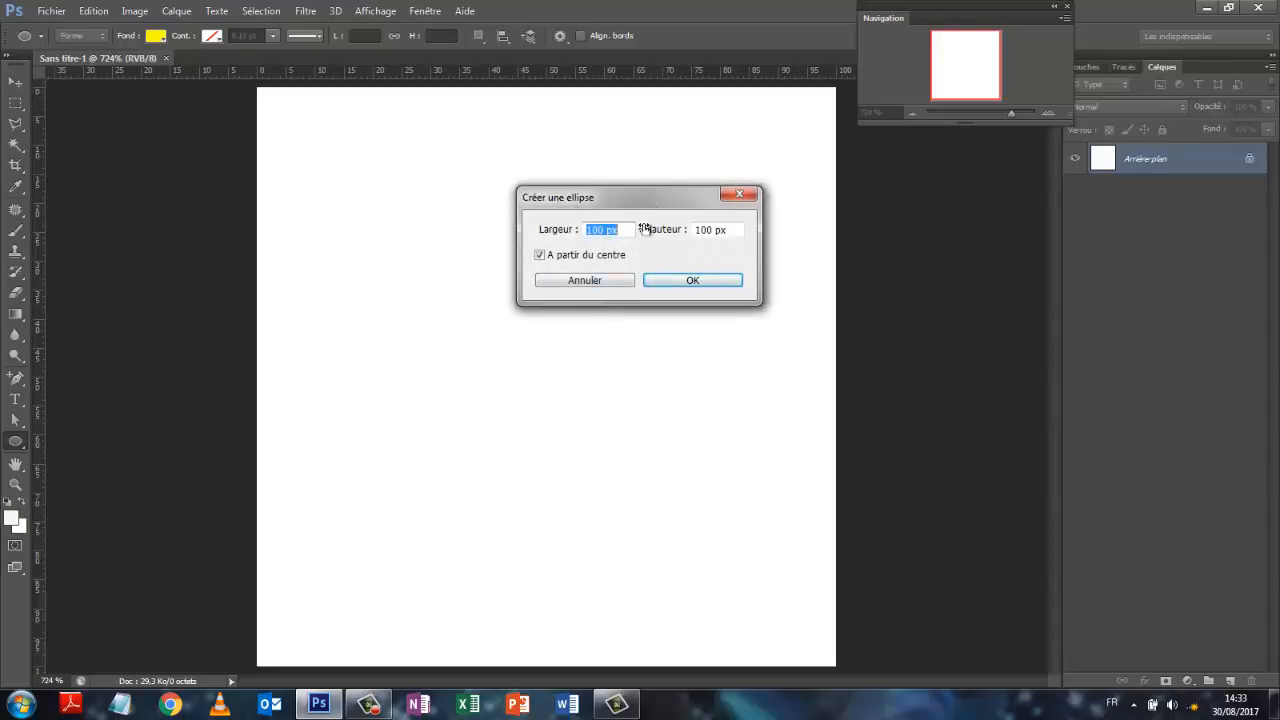
drag(604, 230, 564, 228)
text(50)
double_click(715, 232)
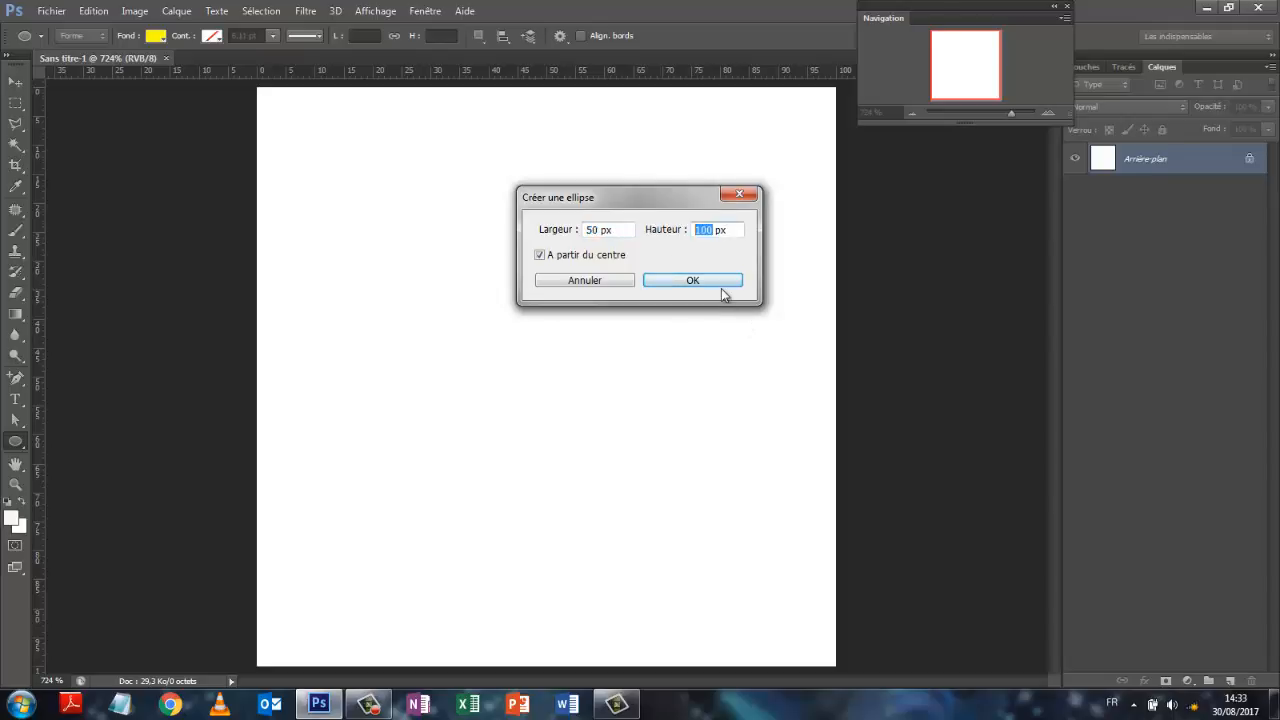
text(50)
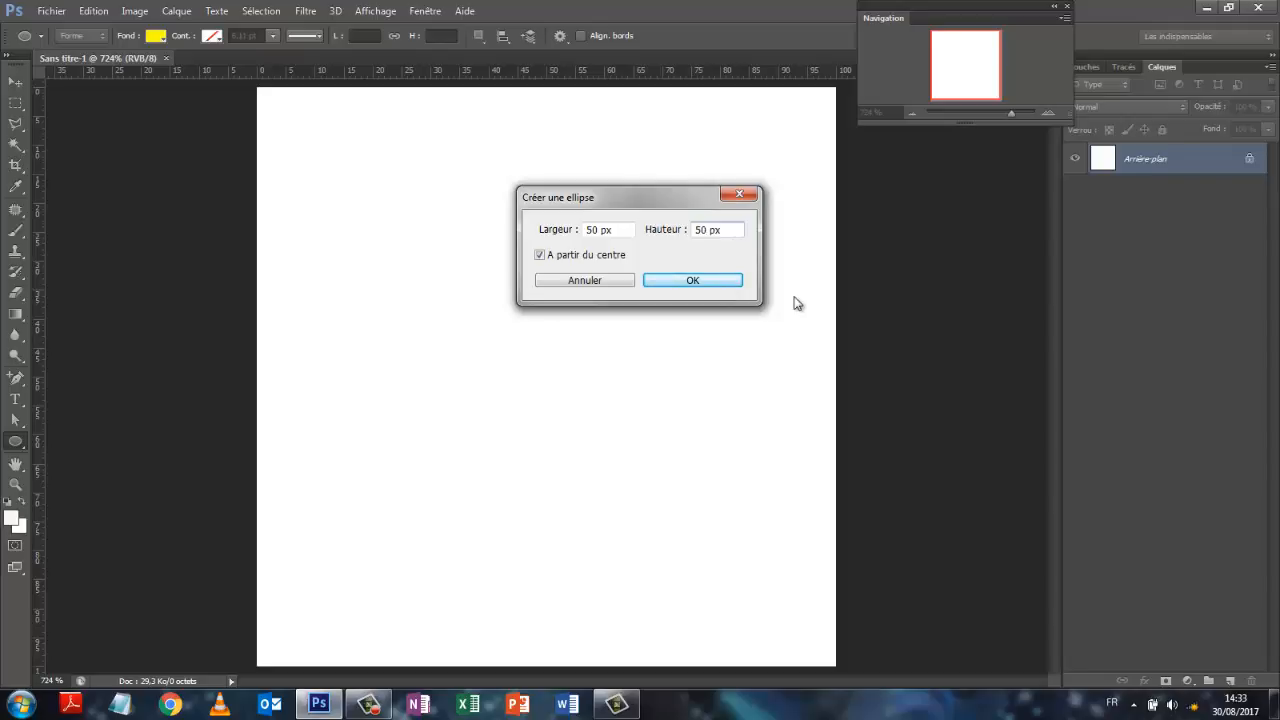
click(690, 283)
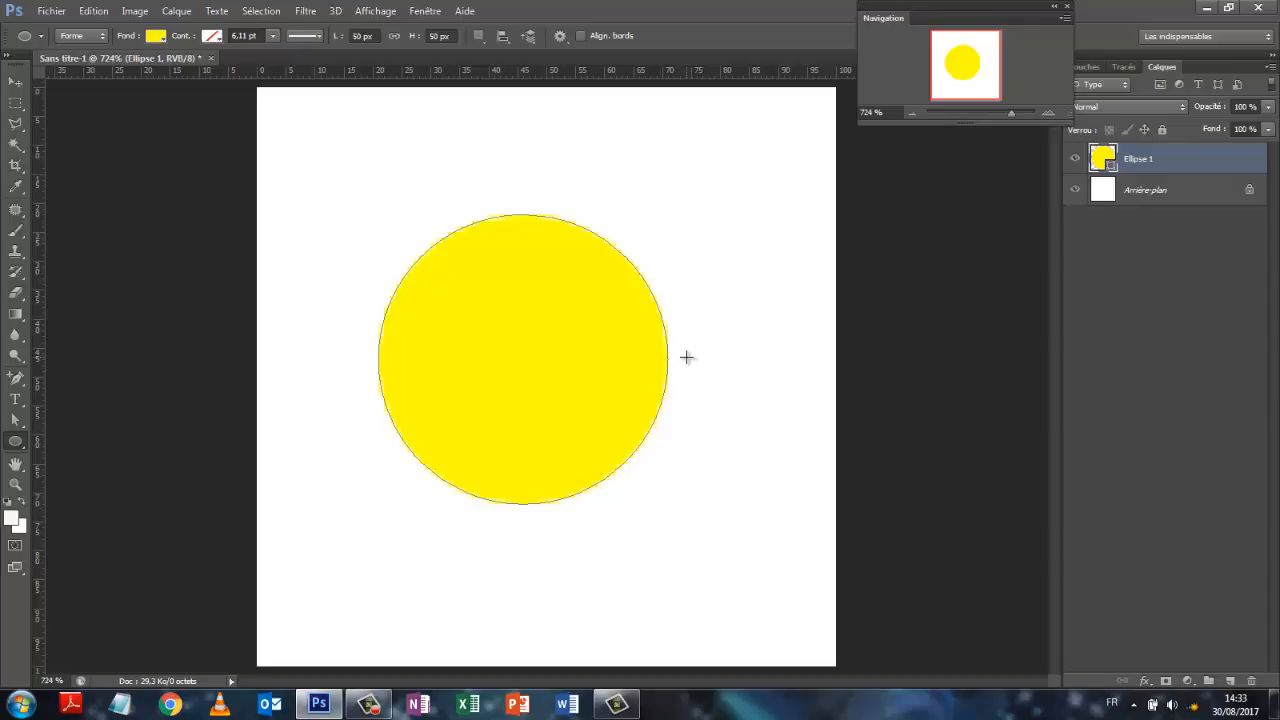
click(1187, 311)
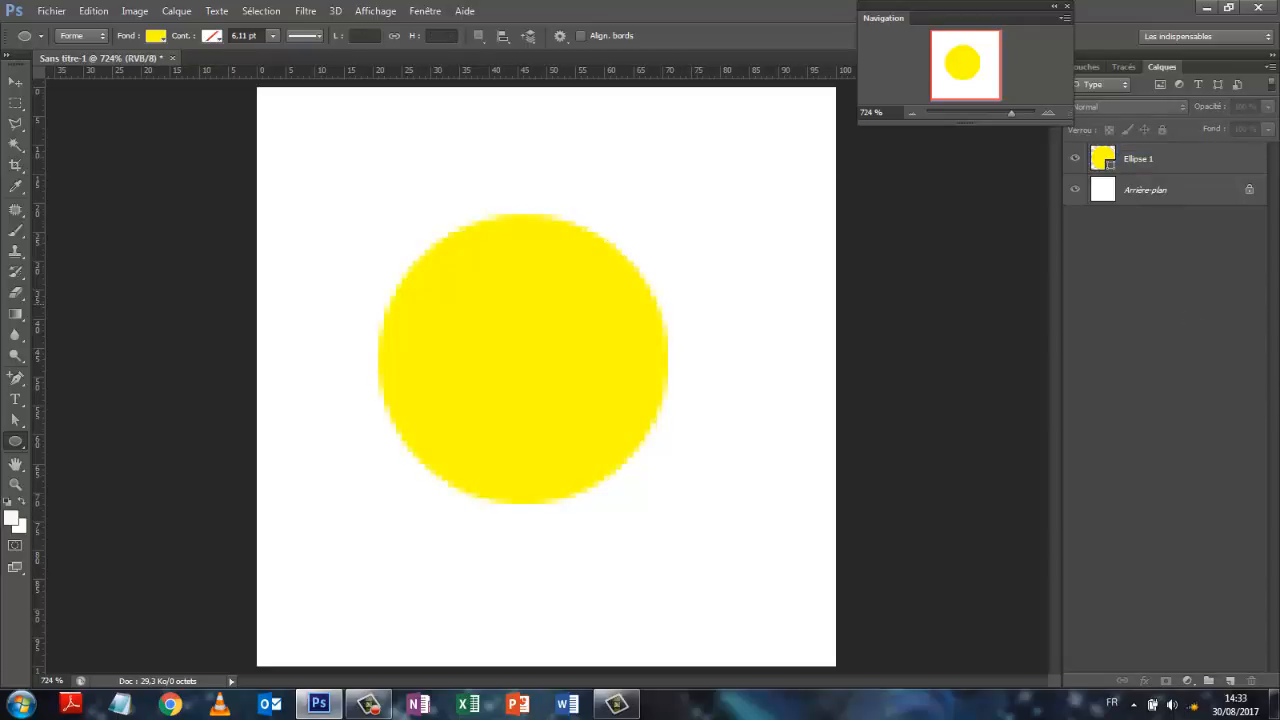
Select the whole canvas and align the Ellipse 1 layer to its vertical and horizontal centres.
key(ctrl+a)
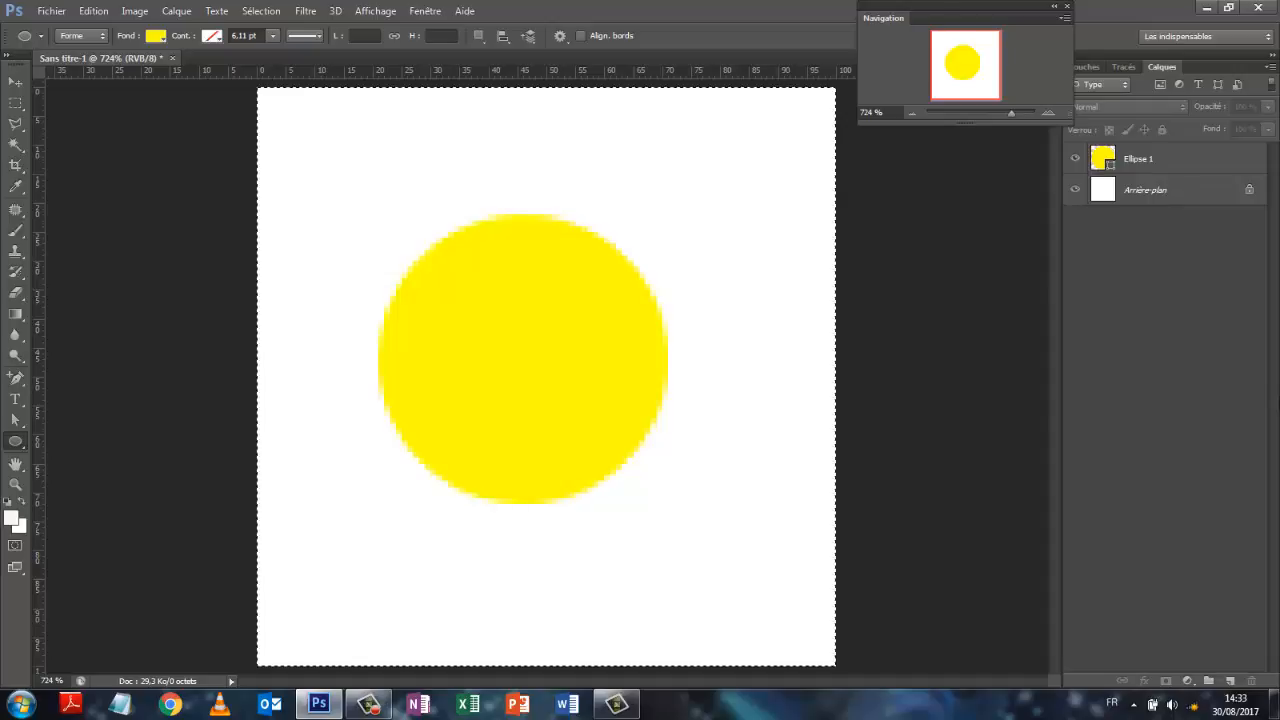
click(261, 11)
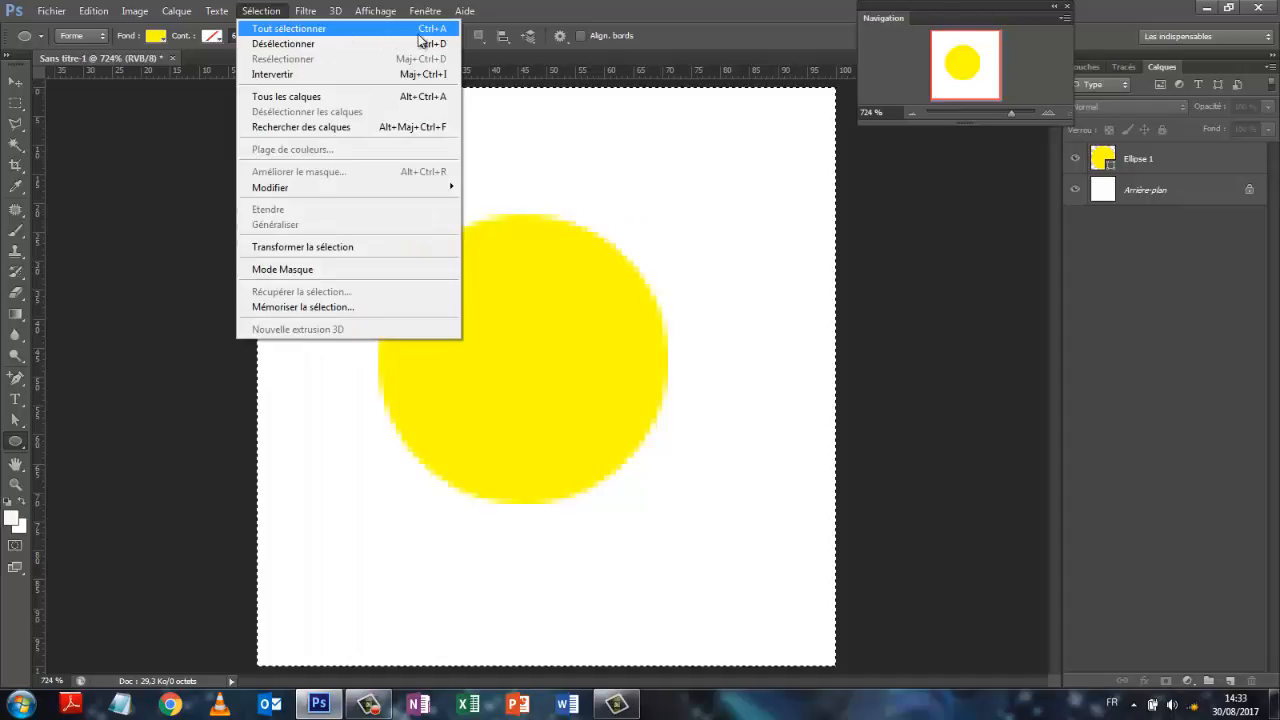
click(1217, 327)
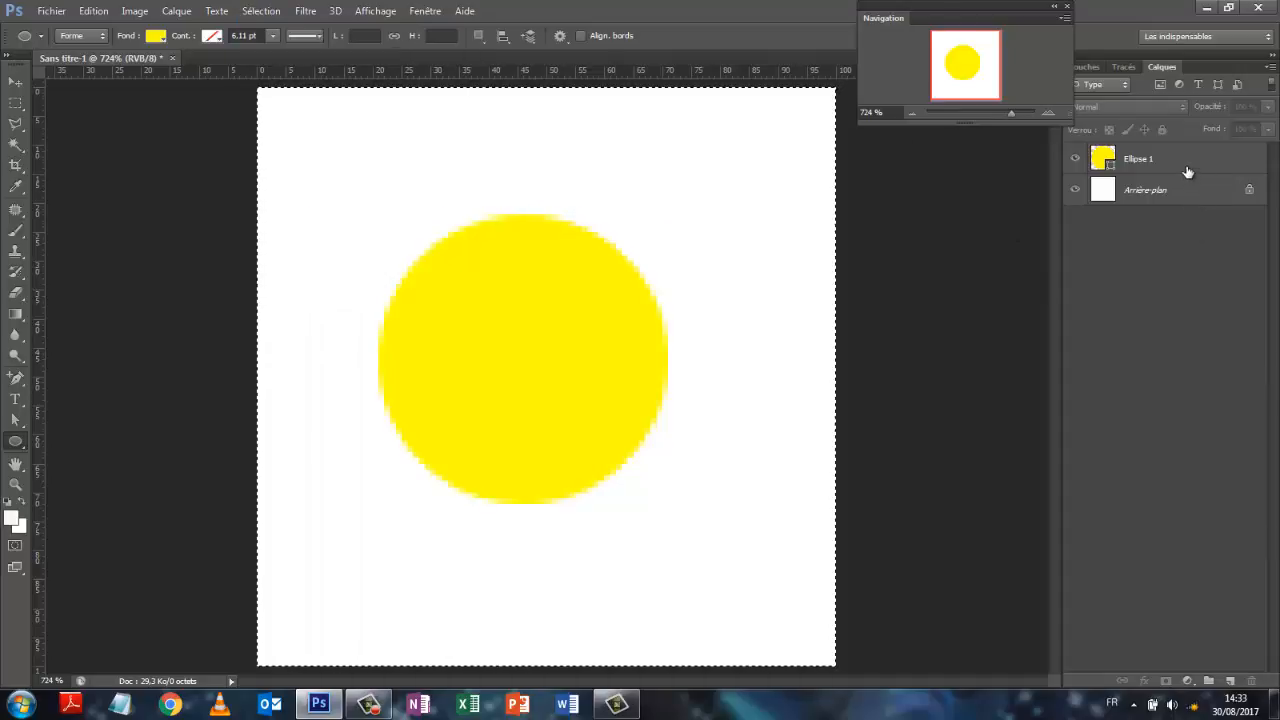
click(1158, 163)
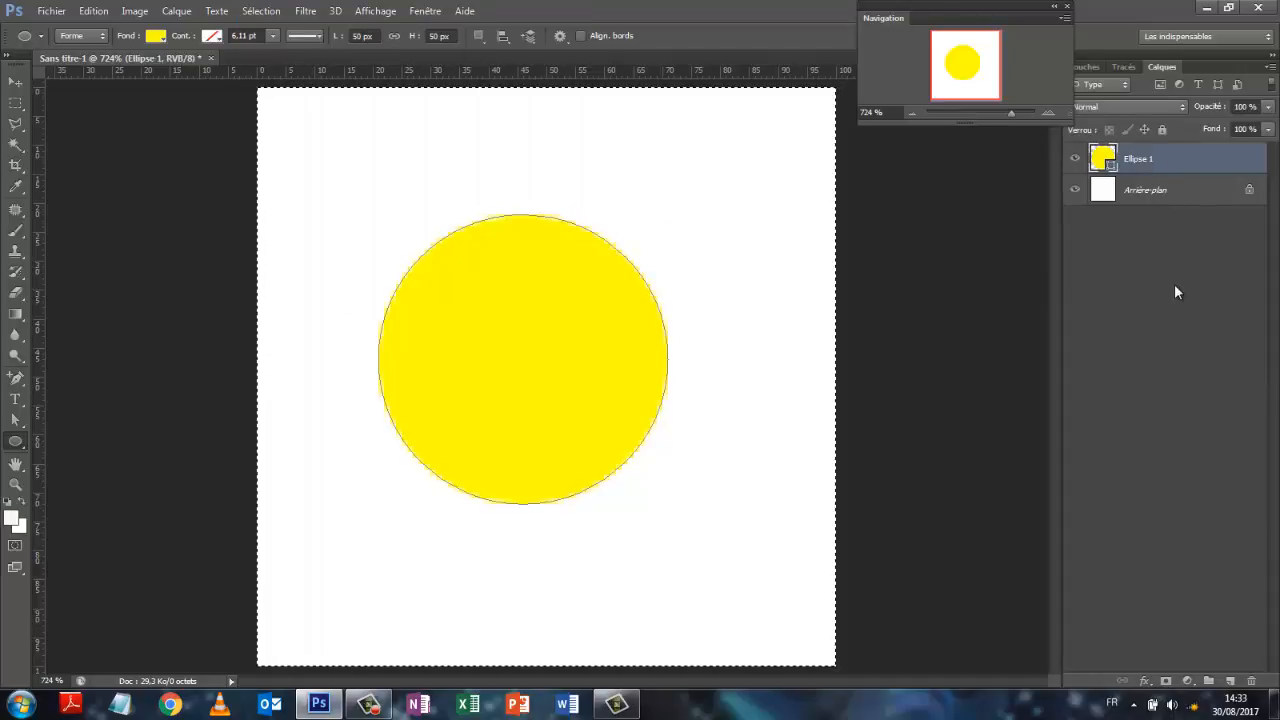
click(15, 81)
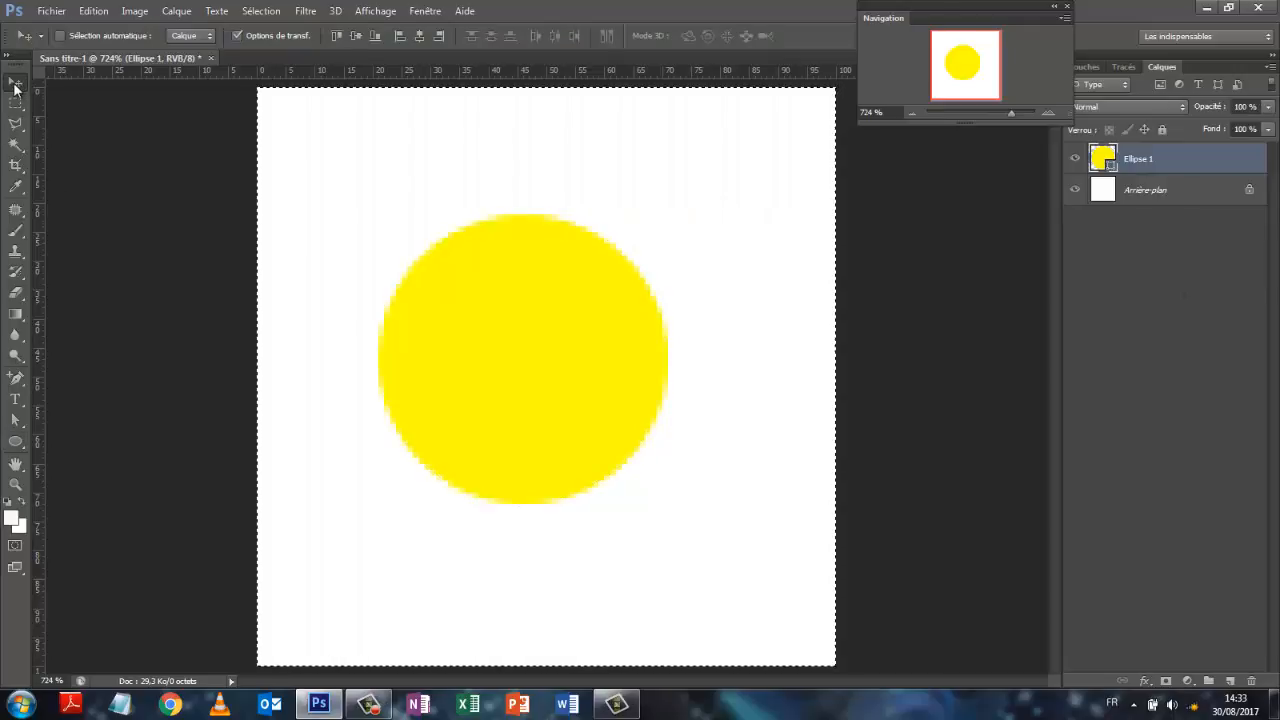
click(355, 36)
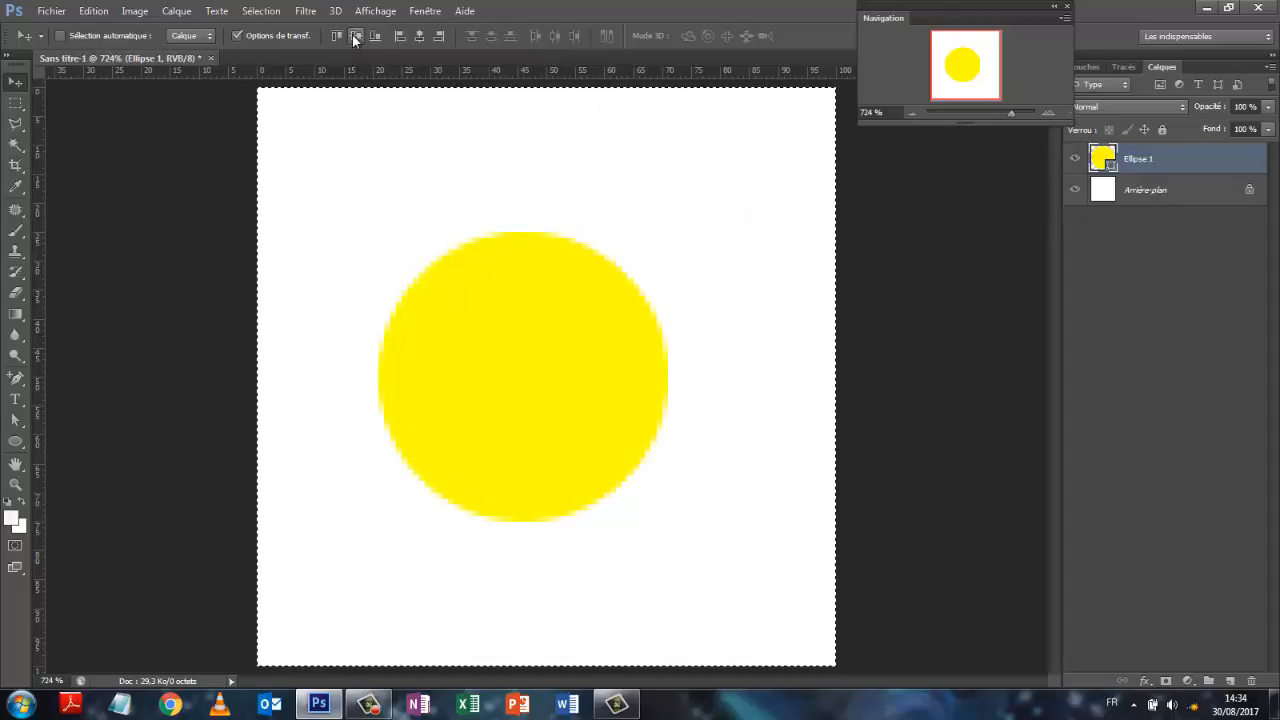
click(420, 36)
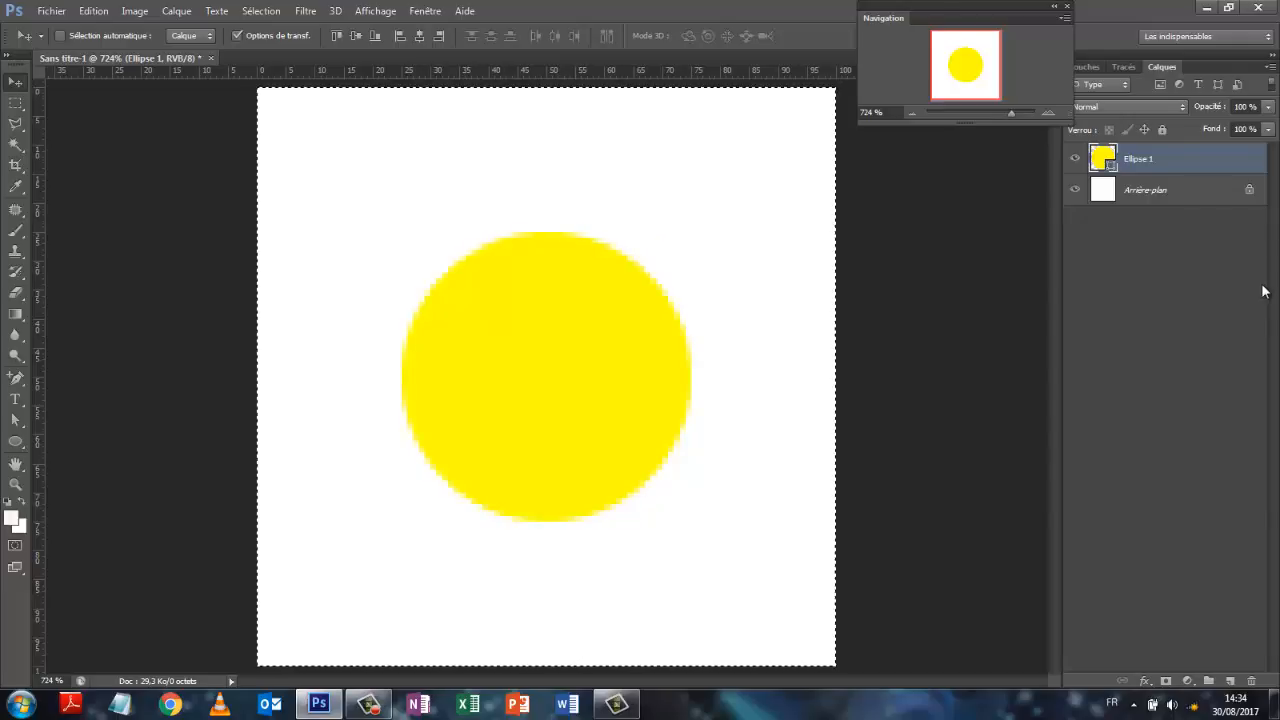
Deselect the canvas selection and leave no layer active.
key(ctrl+d)
click(1174, 340)
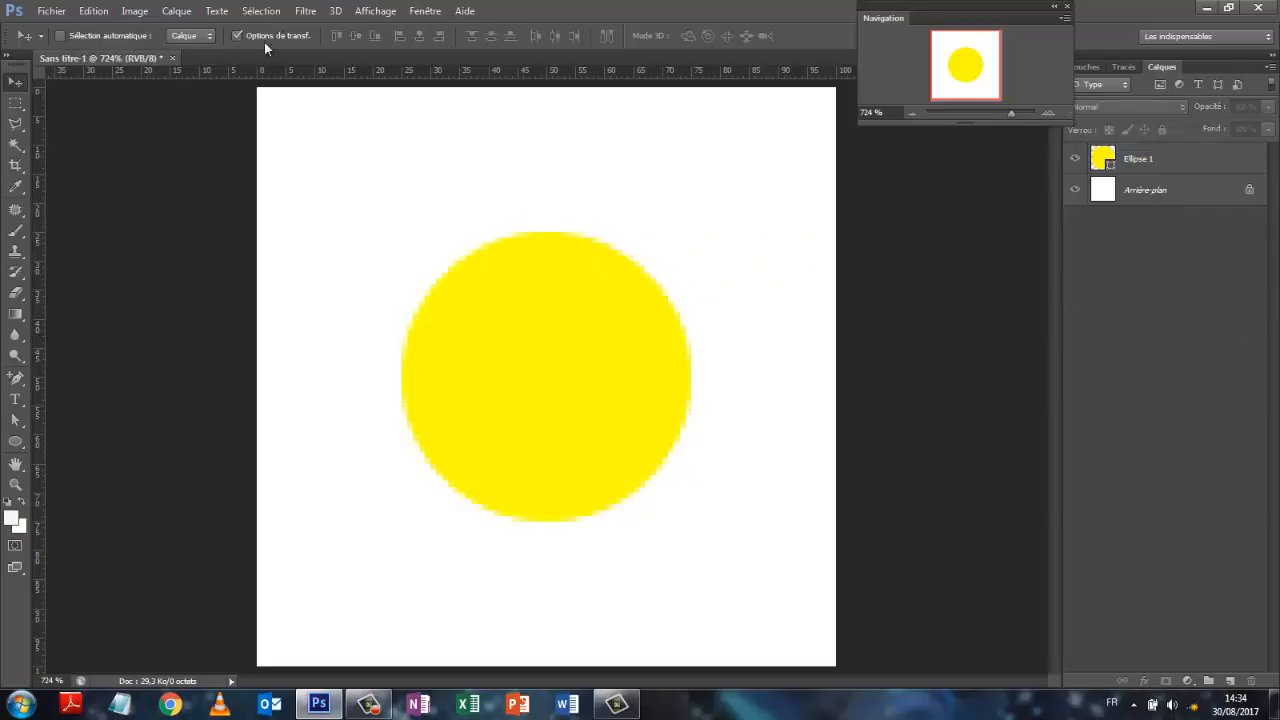
click(266, 11)
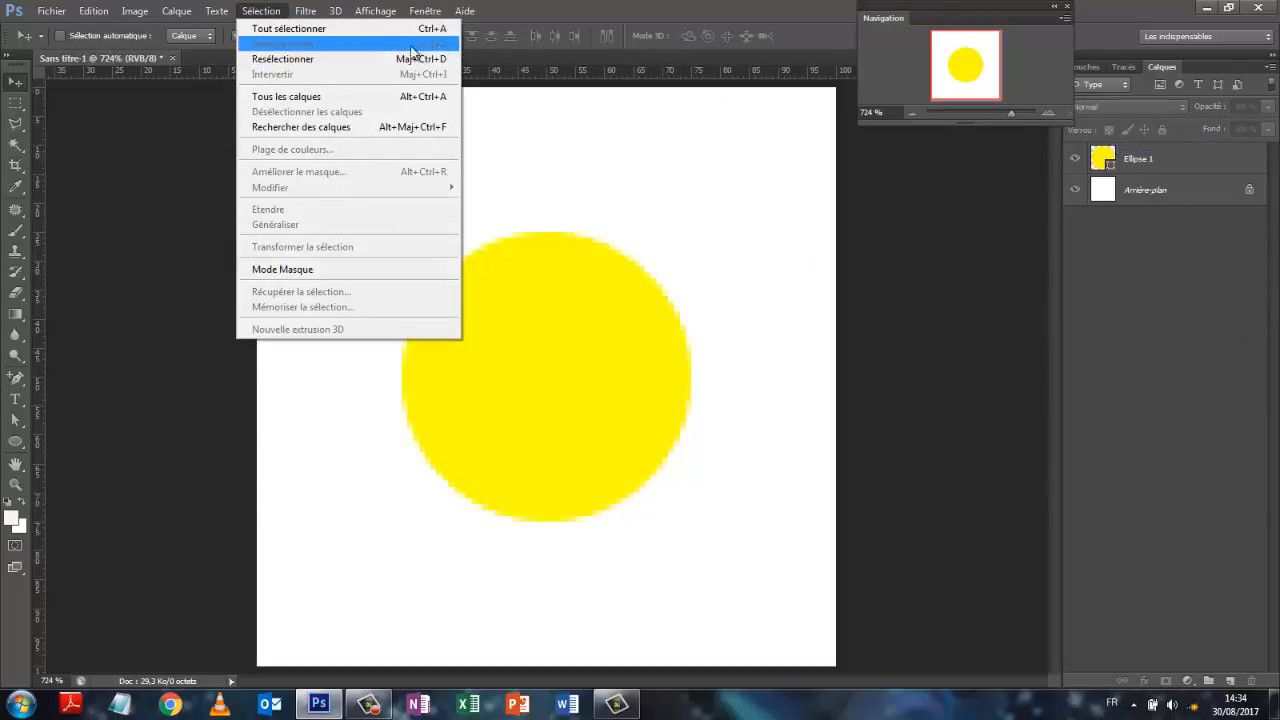
click(1187, 421)
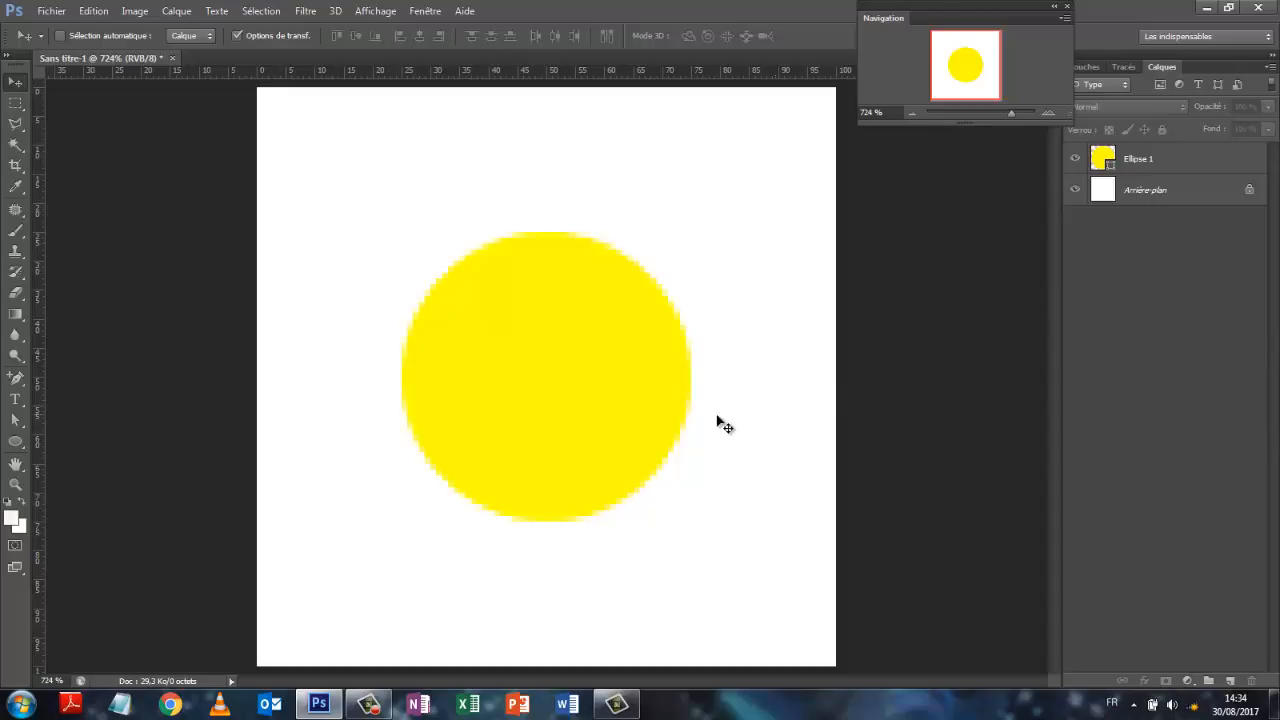
Duplicate the Ellipse 1 layer and move the copy horizontally about 50 px to the right, until its edge touches the original circle.
click(1183, 170)
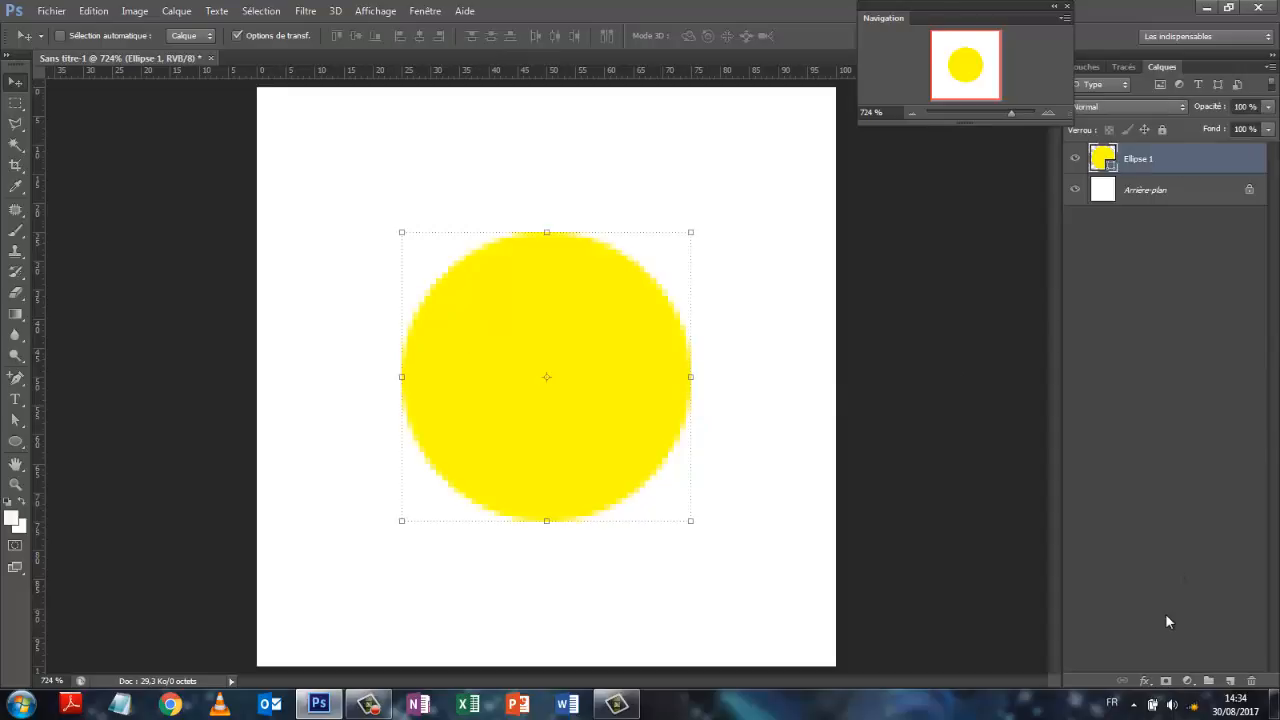
key(ctrl+j)
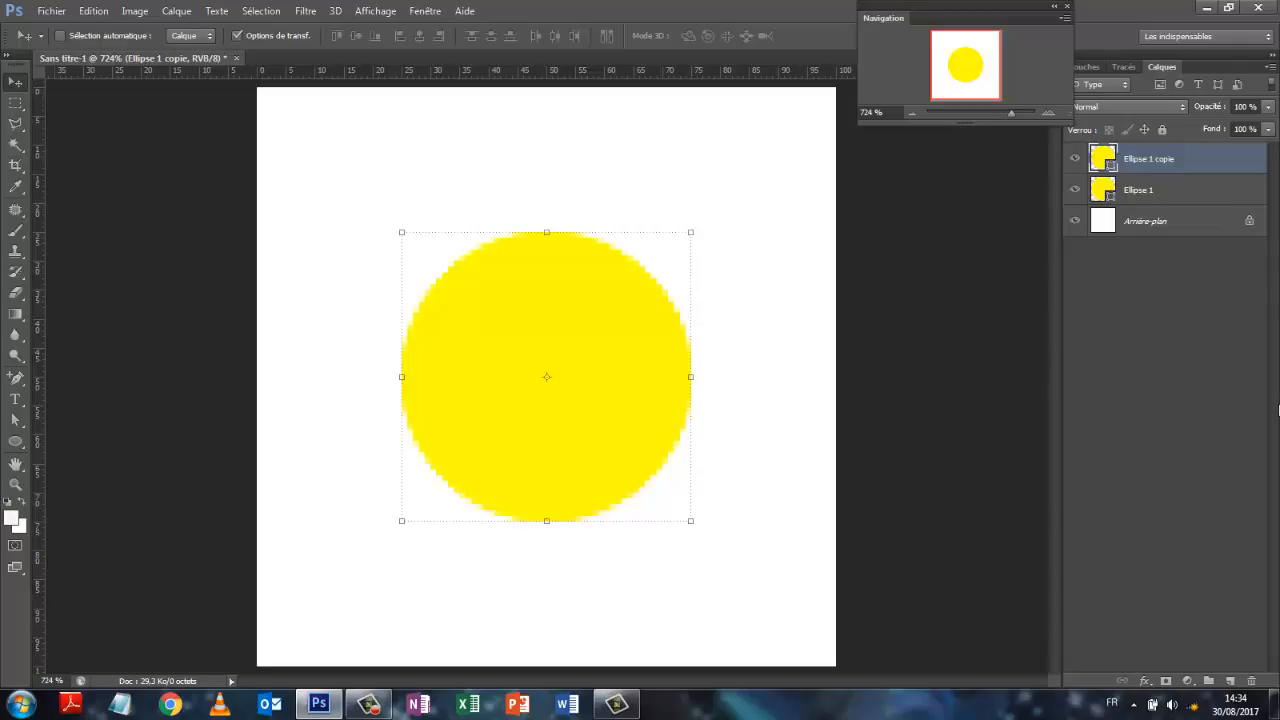
key(Right)
key(Right)
key(Right)
key(Right)
key(Right)
key(Right)
key(Right)
key(Right)
key(Right)
key(Right)
key(Right)
key(Right)
key(Right)
key(Right)
key(Right)
key(Right)
key(Right)
key(Right)
key(Right)
key(Right)
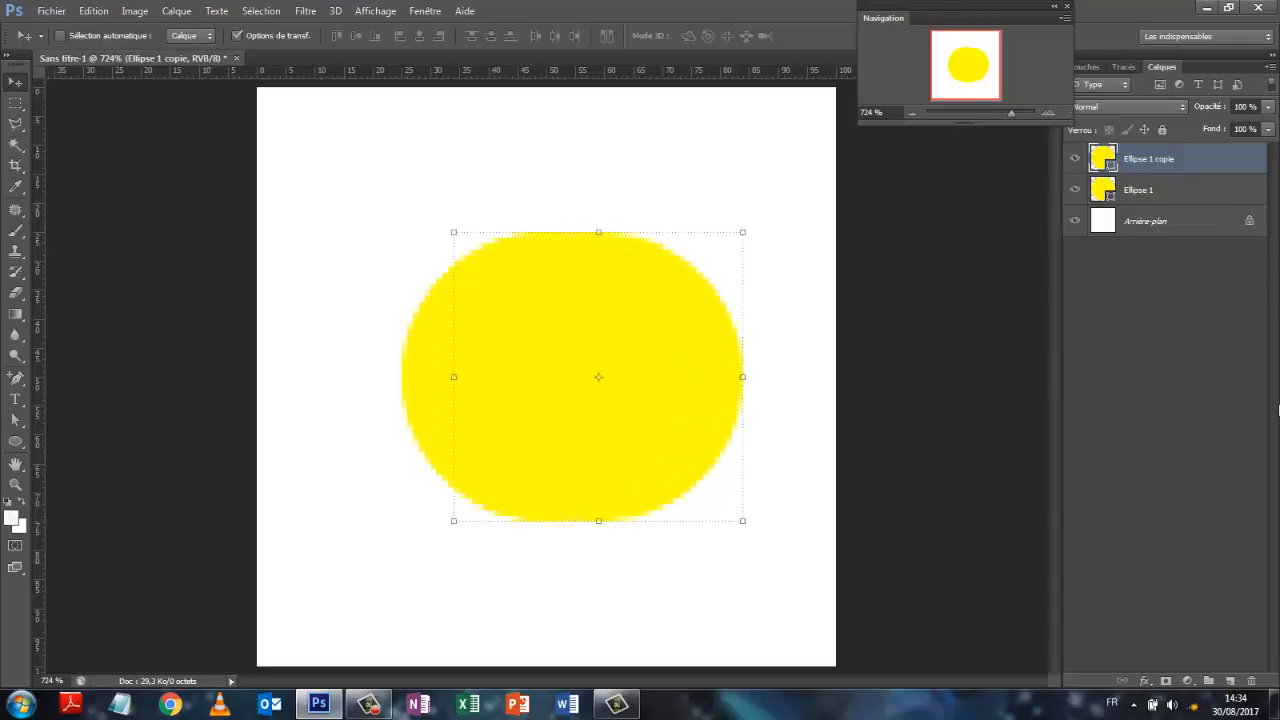
key(Right)
key(Right)
key(Right)
key(Right)
key(Right)
key(Right)
key(Right)
key(Right)
key(Right)
key(Right)
key(Right)
key(Right)
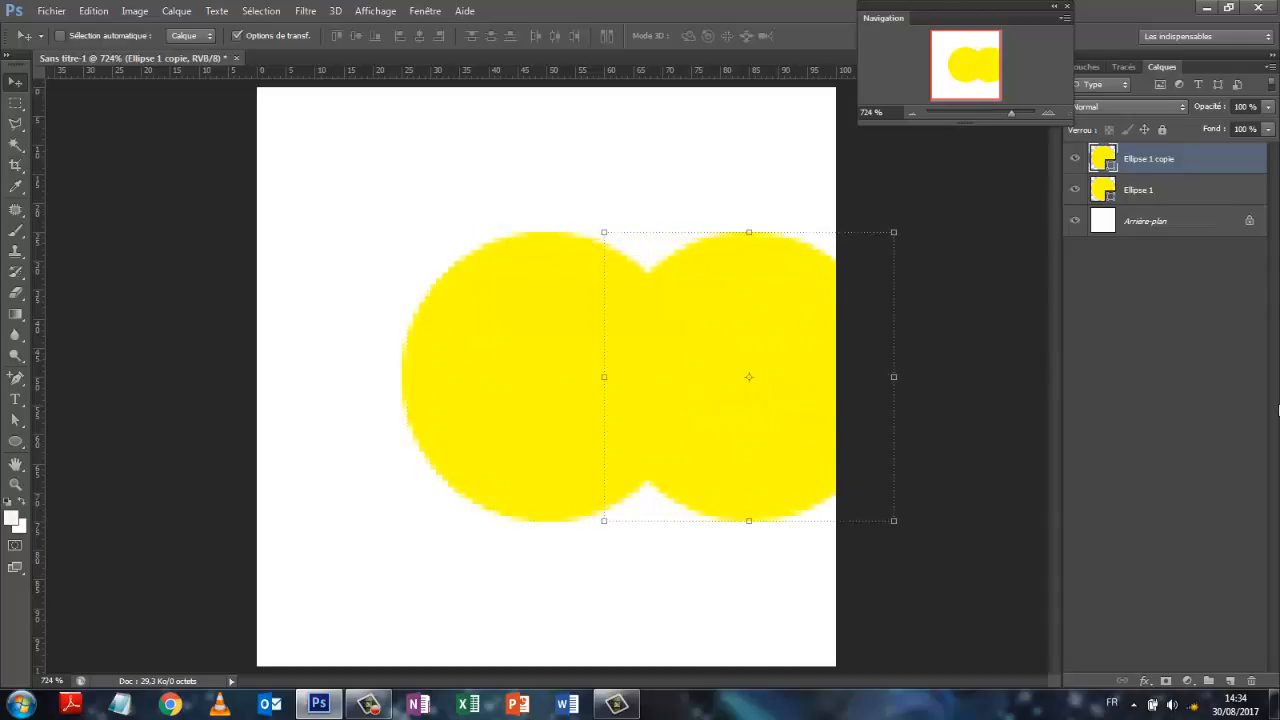
key(Right)
key(Right)
key(Right)
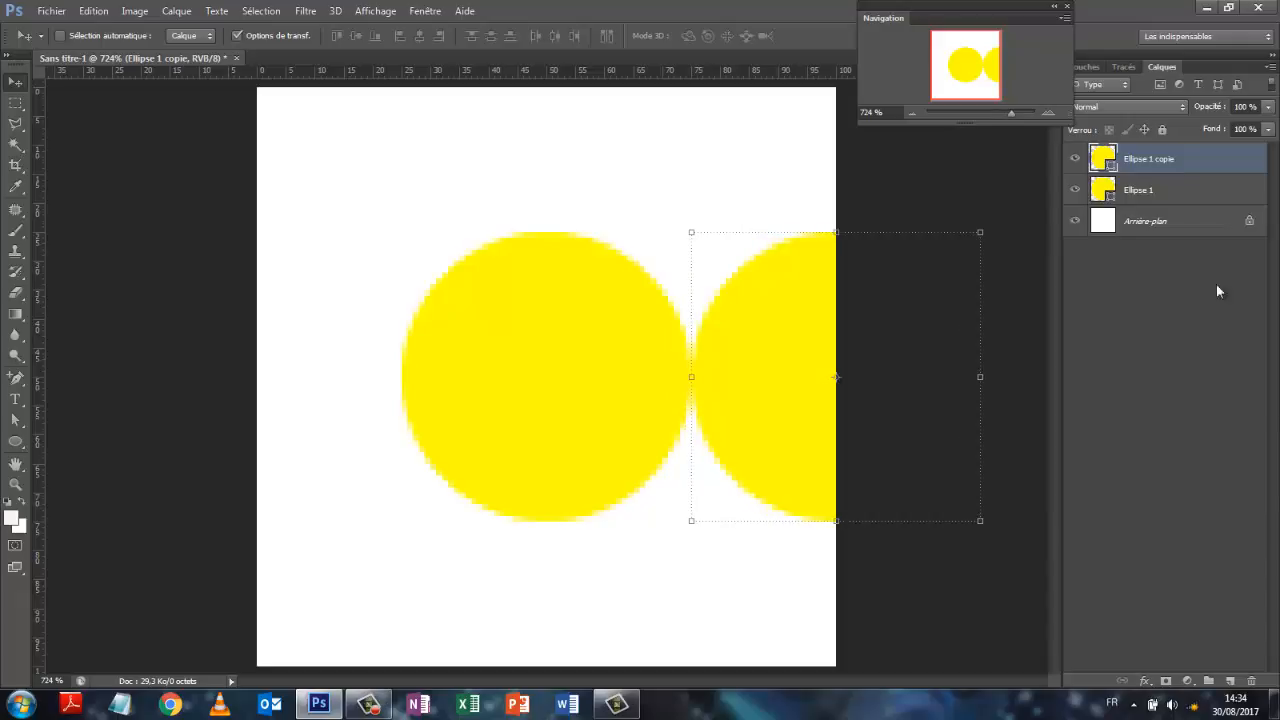
Duplicate the Ellipse 1 layer again and move this copy horizontally about 50 px to the left, until it touches the centred circle.
click(1168, 191)
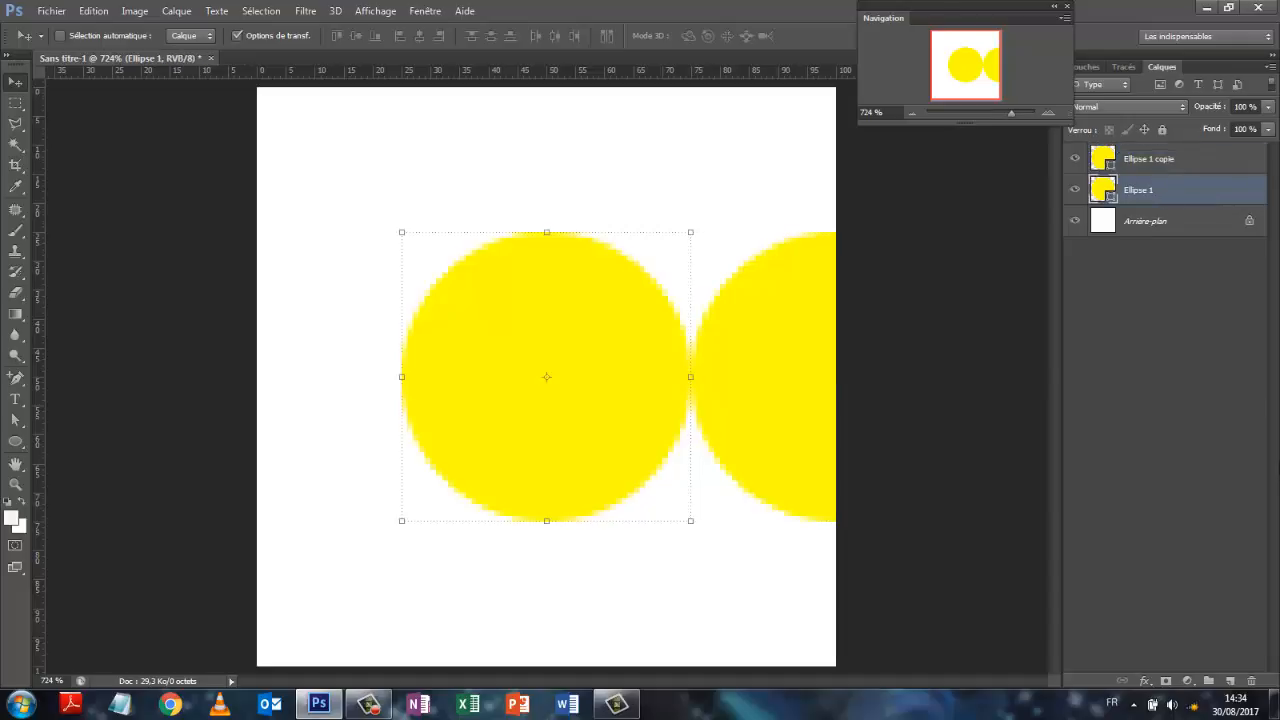
key(ctrl+j)
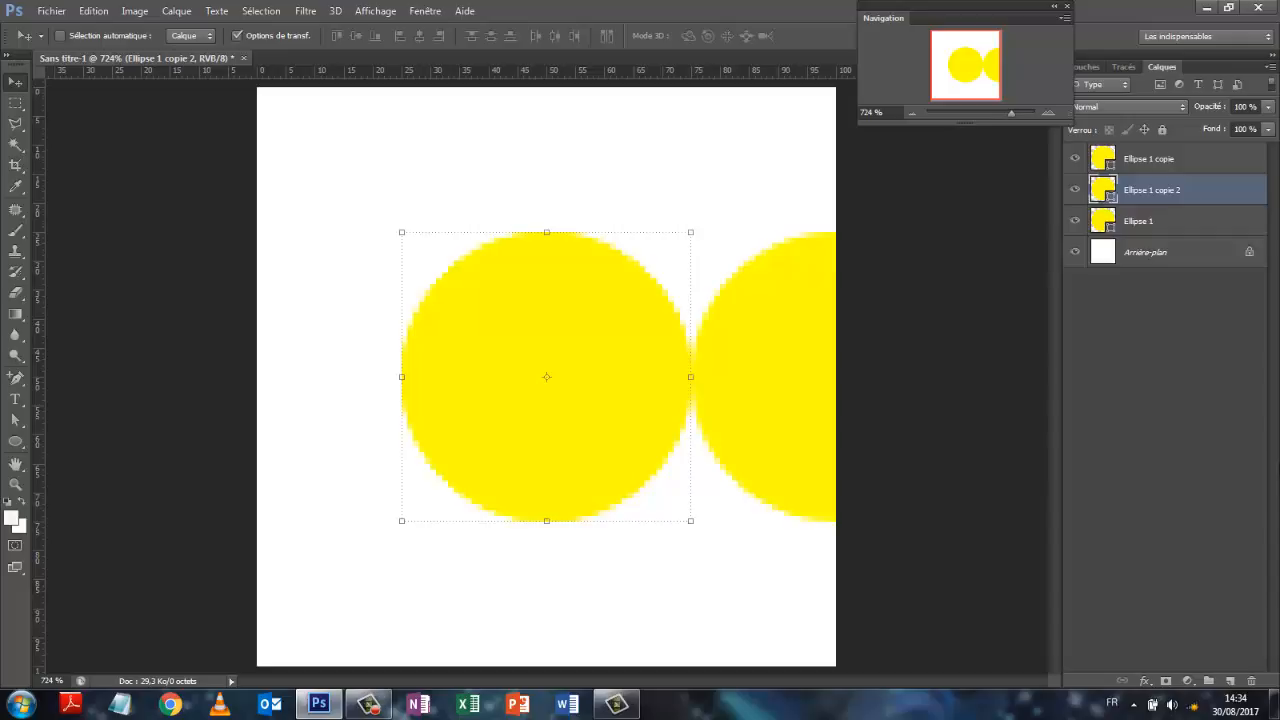
key(Left)
key(Left)
key(Left)
key(Left)
key(Left)
key(Left)
key(Left)
key(Left)
key(Left)
key(Left)
key(Left)
key(Left)
key(Left)
key(Left)
key(Left)
key(Left)
key(Left)
key(Left)
key(Left)
key(Left)
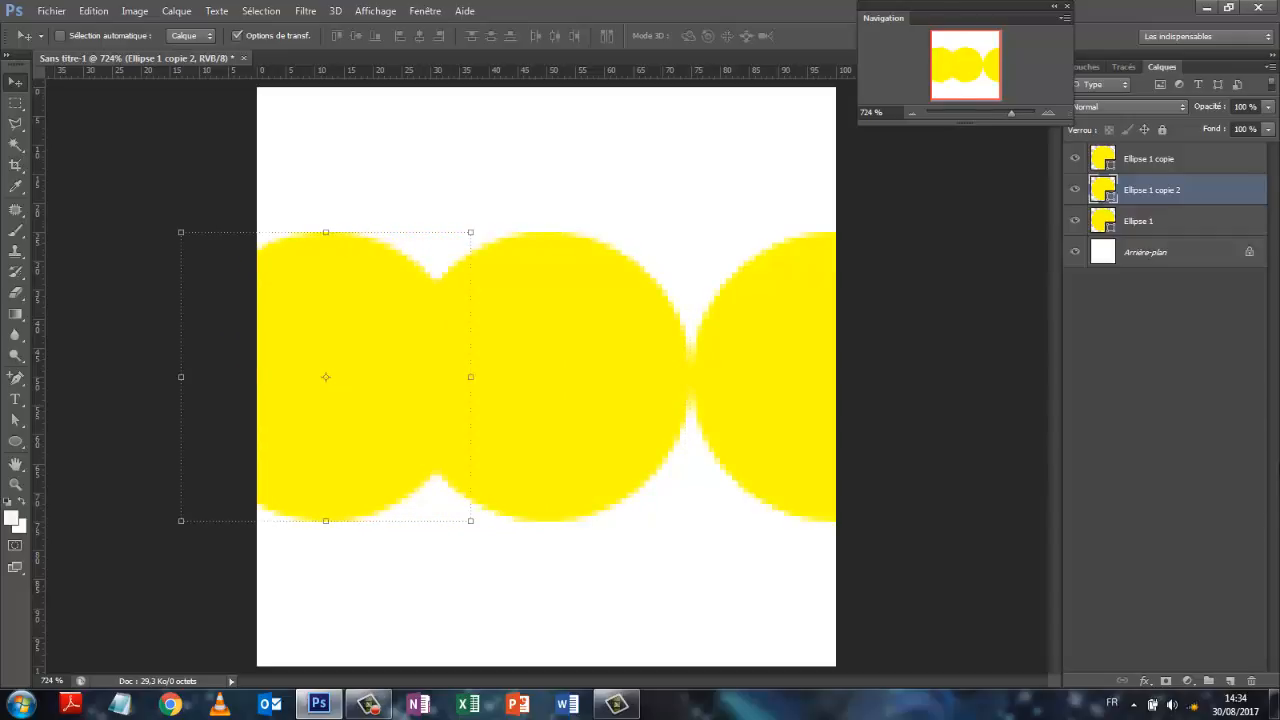
key(Left)
key(Left)
key(Left)
key(Left)
key(Left)
key(Left)
key(Left)
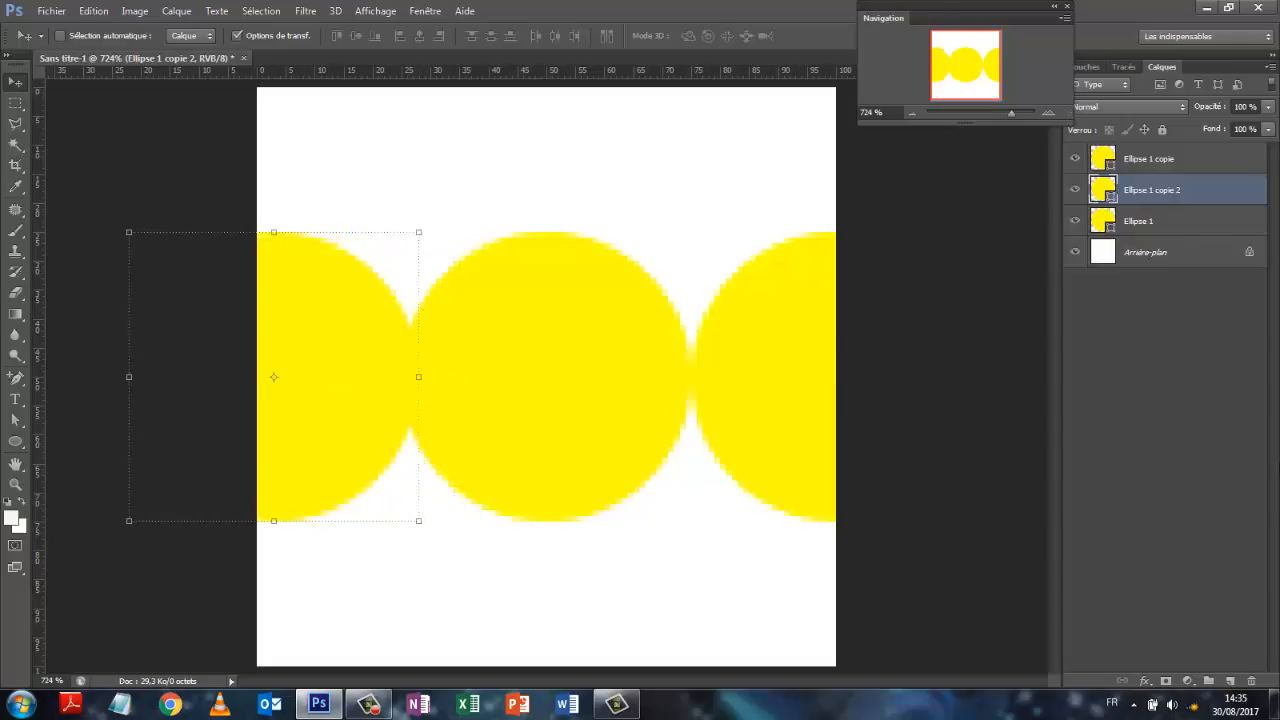
key(Left)
key(Left)
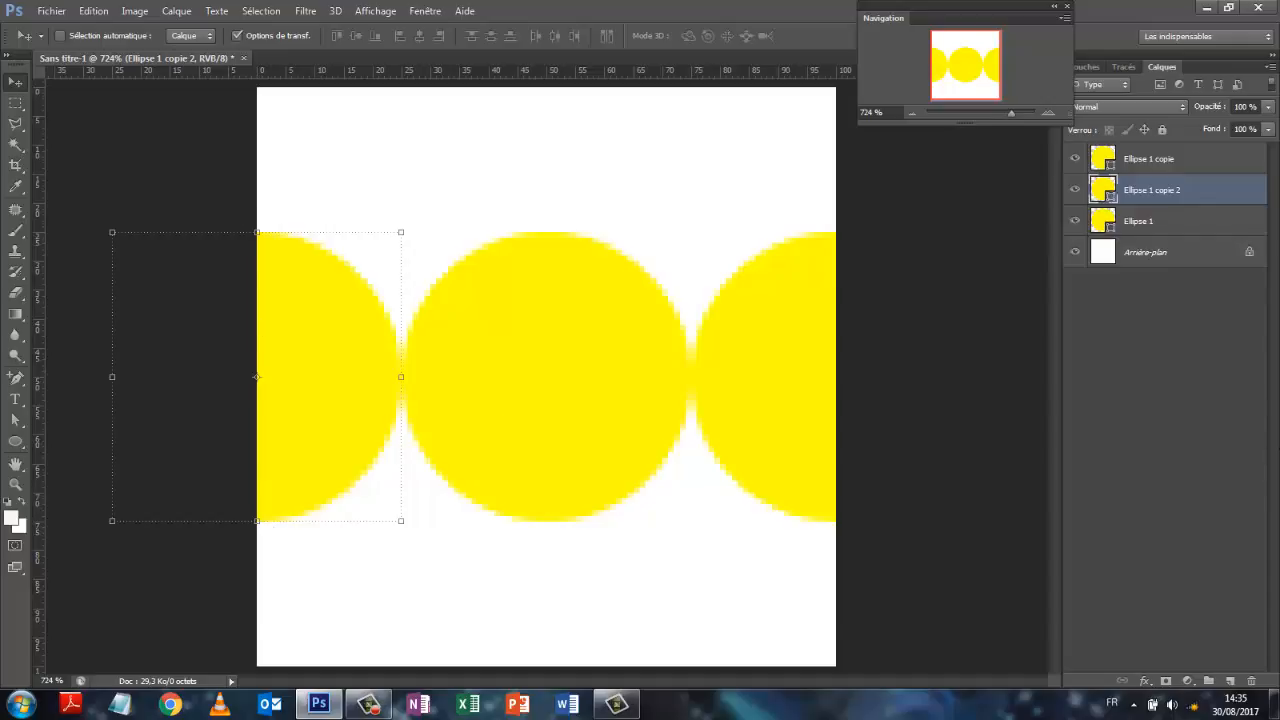
Duplicate the Ellipse 1 layer and move the copy straight down about 50 px, until it touches the centred circle.
click(1150, 221)
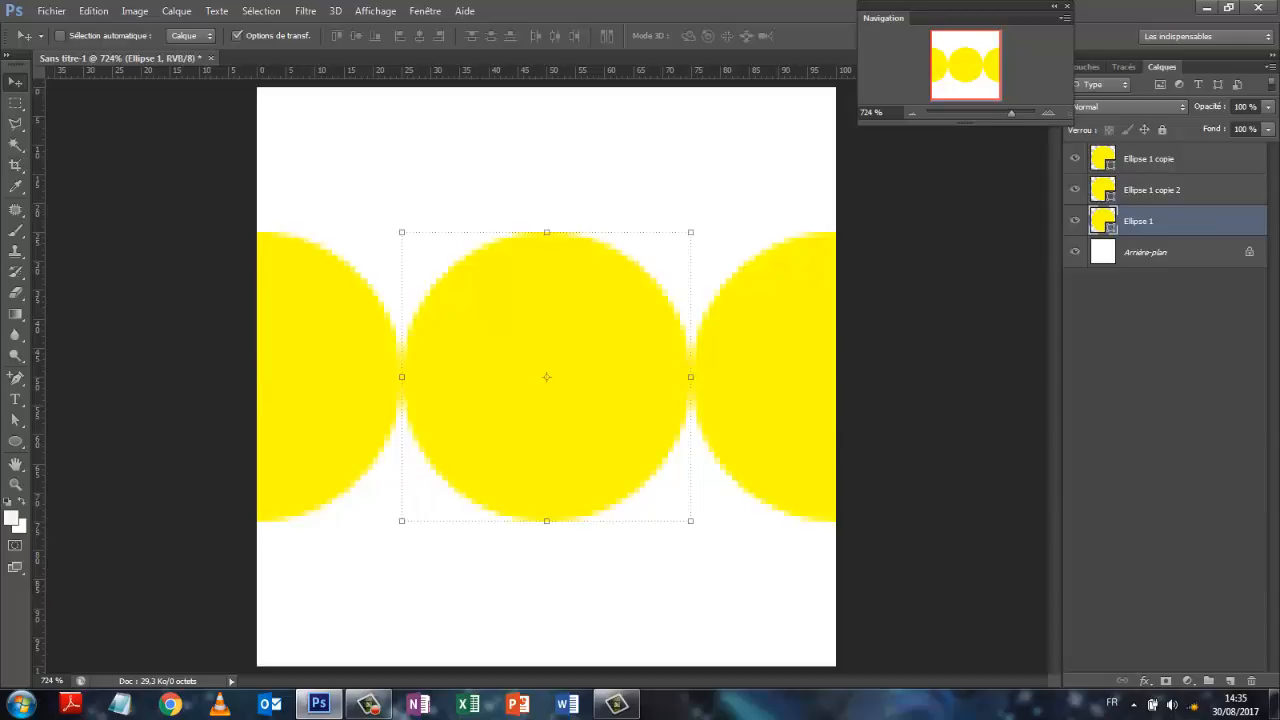
key(ctrl+j)
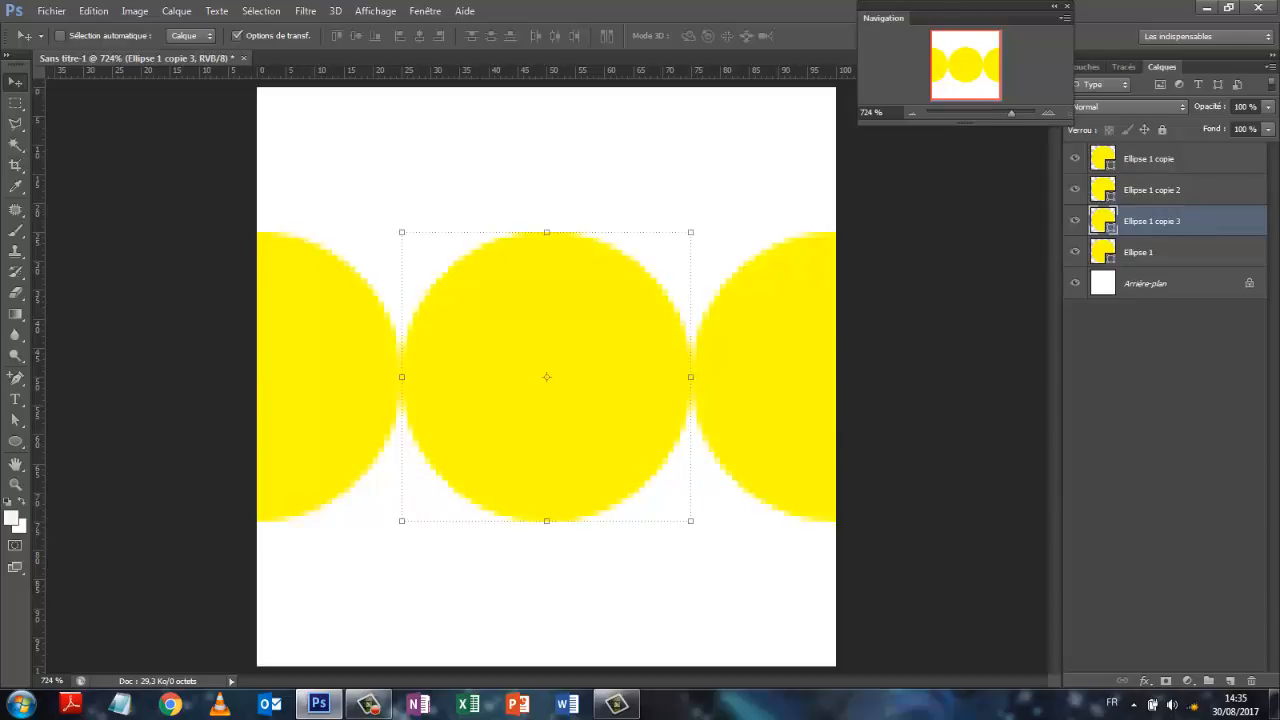
key(Down)
key(Down)
key(Down)
key(Down)
key(Down)
key(Down)
key(Down)
key(Down)
key(Down)
key(Down)
key(Down)
key(Down)
key(Down)
key(Down)
key(Down)
key(Down)
key(Down)
key(Down)
key(Down)
key(Down)
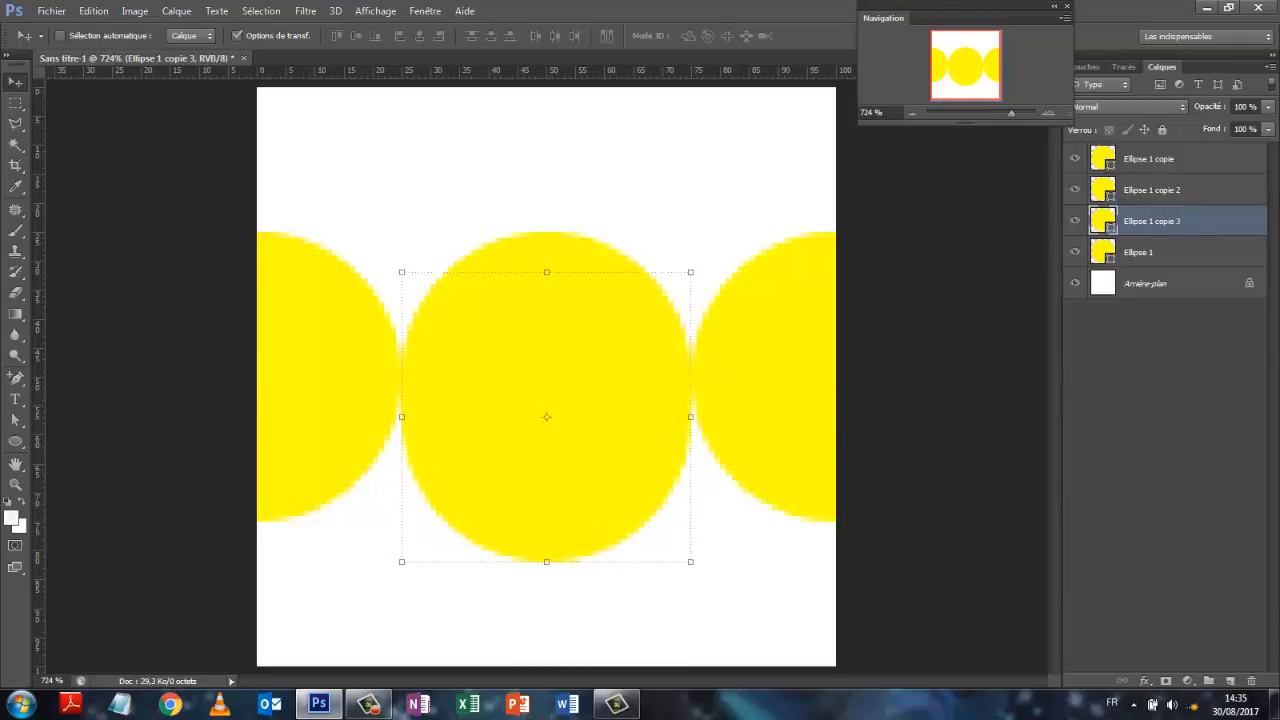
key(Down)
key(Down)
key(Down)
key(Down)
key(Down)
key(Down)
key(Down)
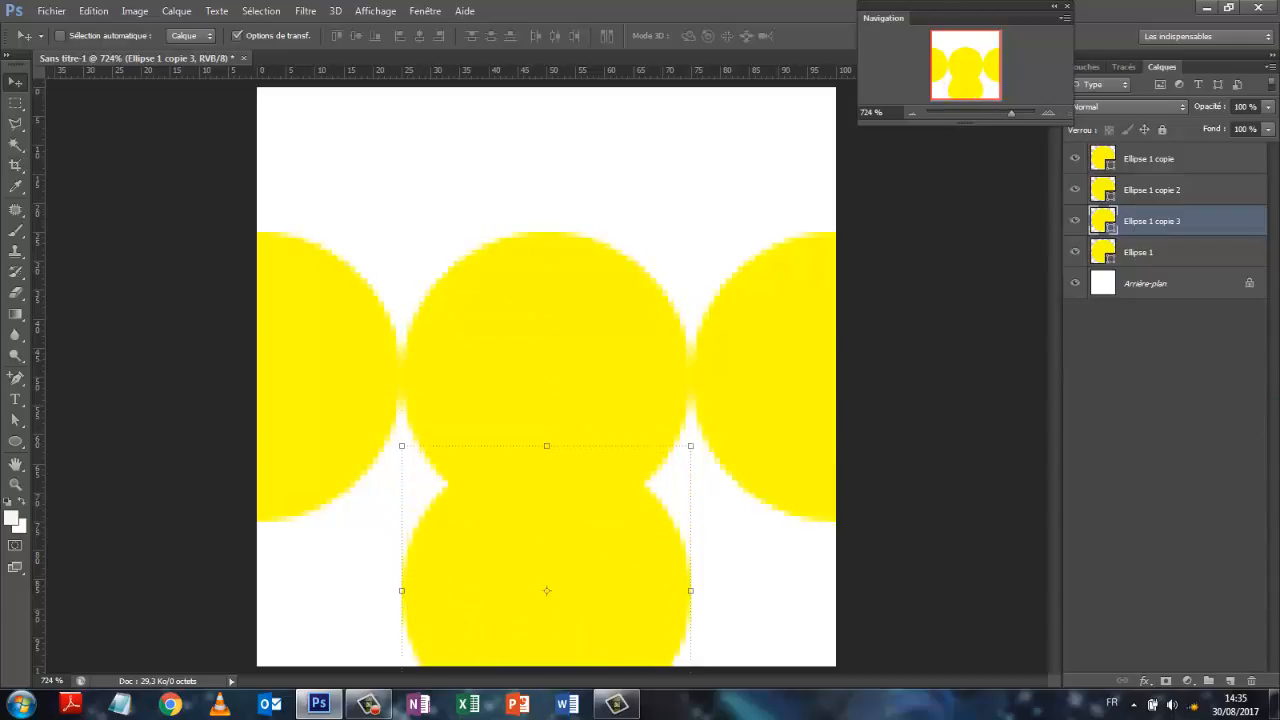
key(Down)
key(Down)
key(Down)
key(Down)
key(Down)
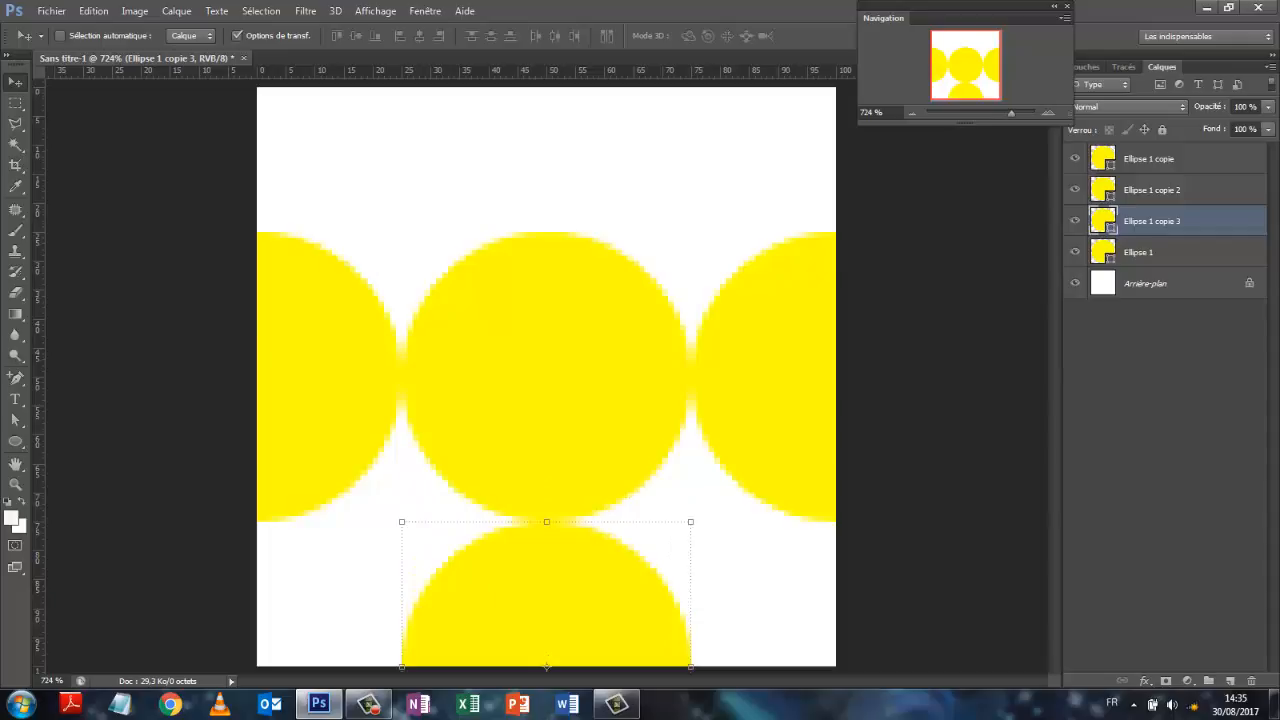
Duplicate the Ellipse 1 layer once more and move this copy straight up about 50 px, until it touches the centred circle.
click(1137, 252)
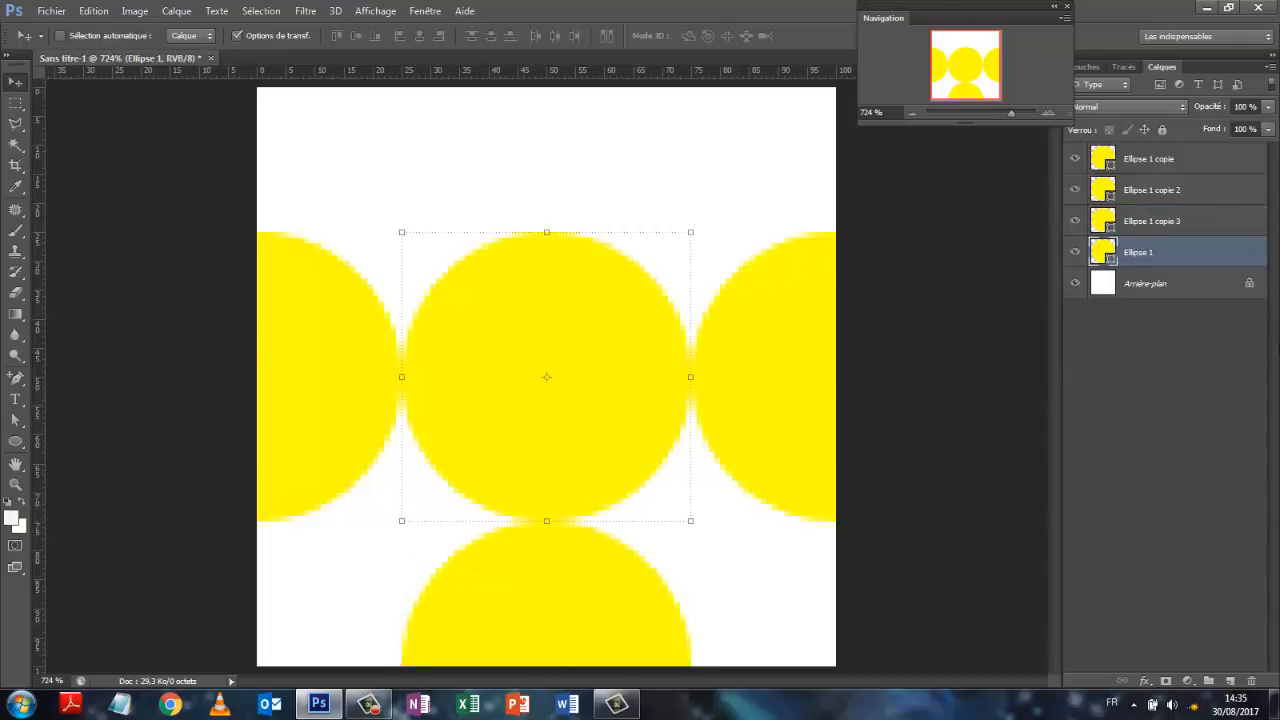
key(ctrl+j)
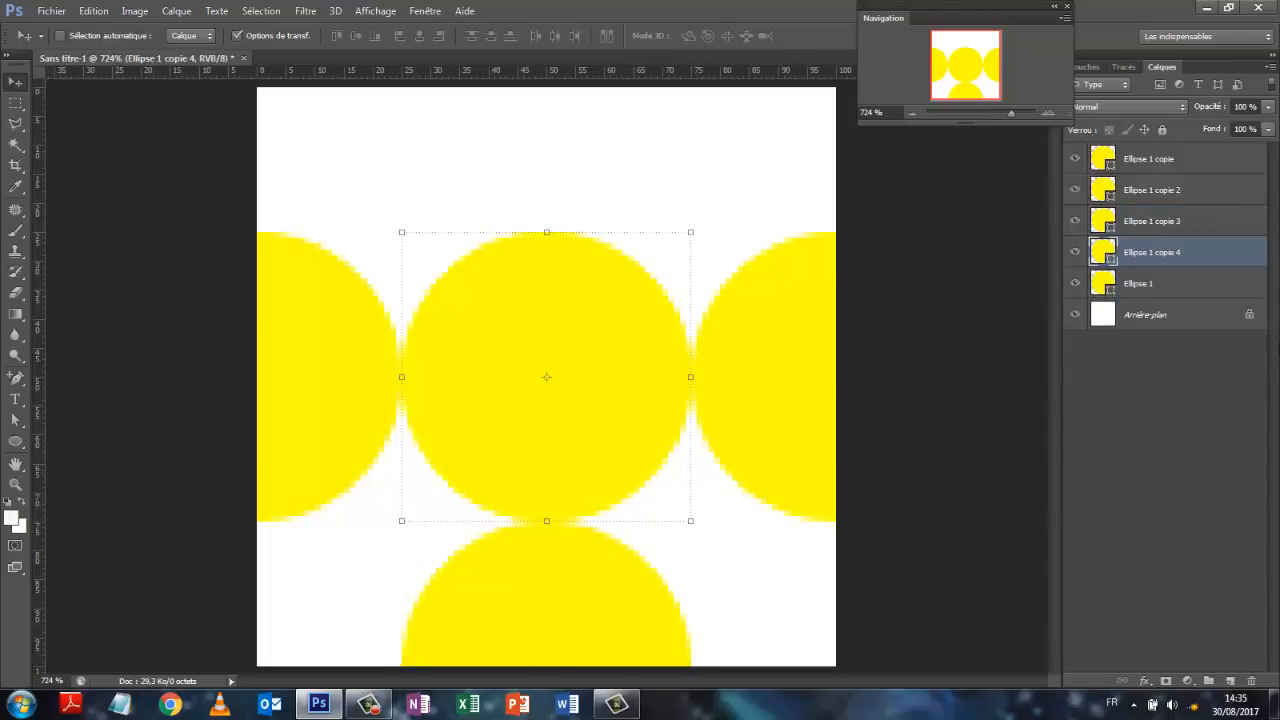
key(Up)
key(Up)
key(Up)
key(Up)
key(Up)
key(Up)
key(Up)
key(Up)
key(Up)
key(Up)
key(Up)
key(Up)
key(Up)
key(Up)
key(Up)
key(Up)
key(Up)
key(Up)
key(Up)
key(Up)
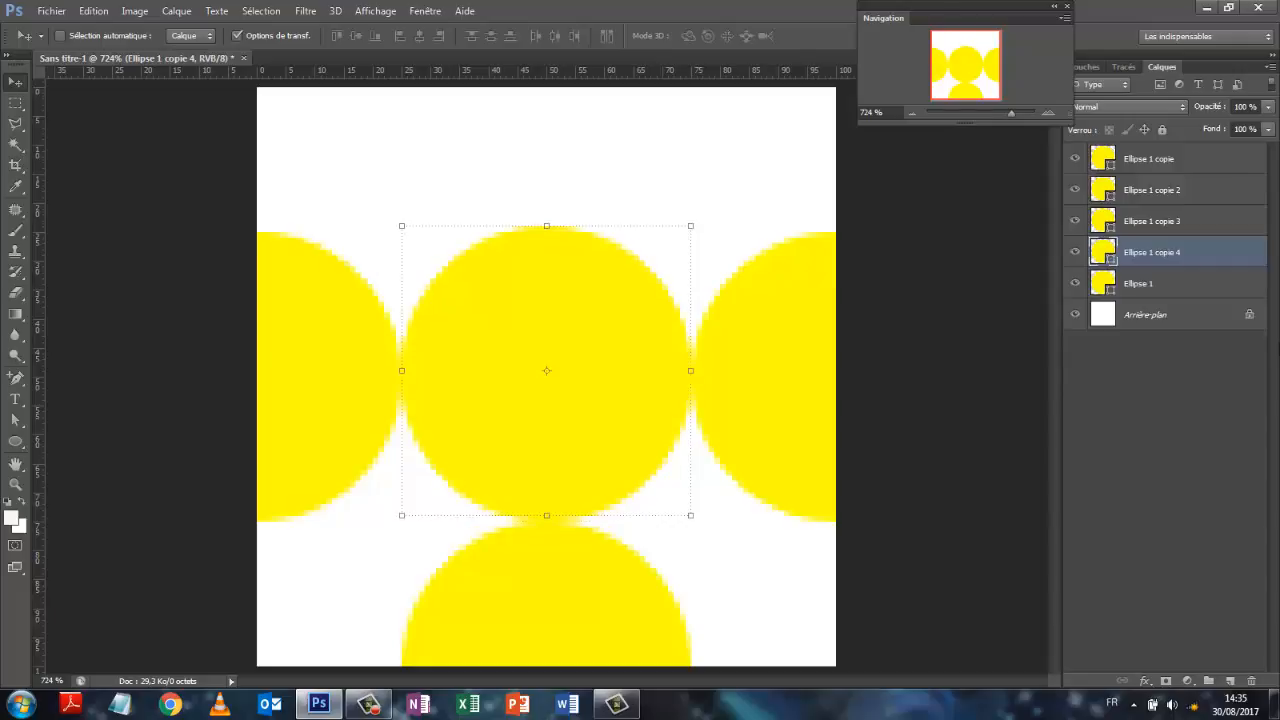
key(Up)
key(Up)
key(Up)
key(Up)
key(Up)
key(Up)
key(Up)
key(Up)
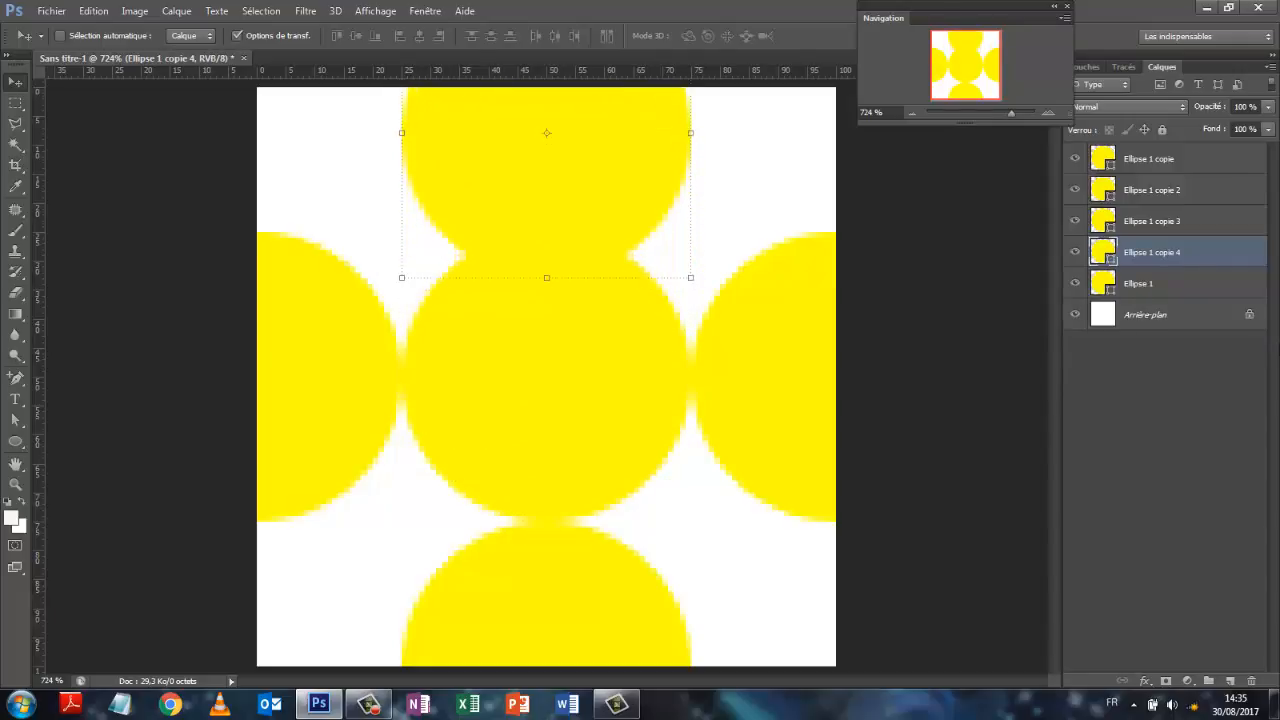
key(Up)
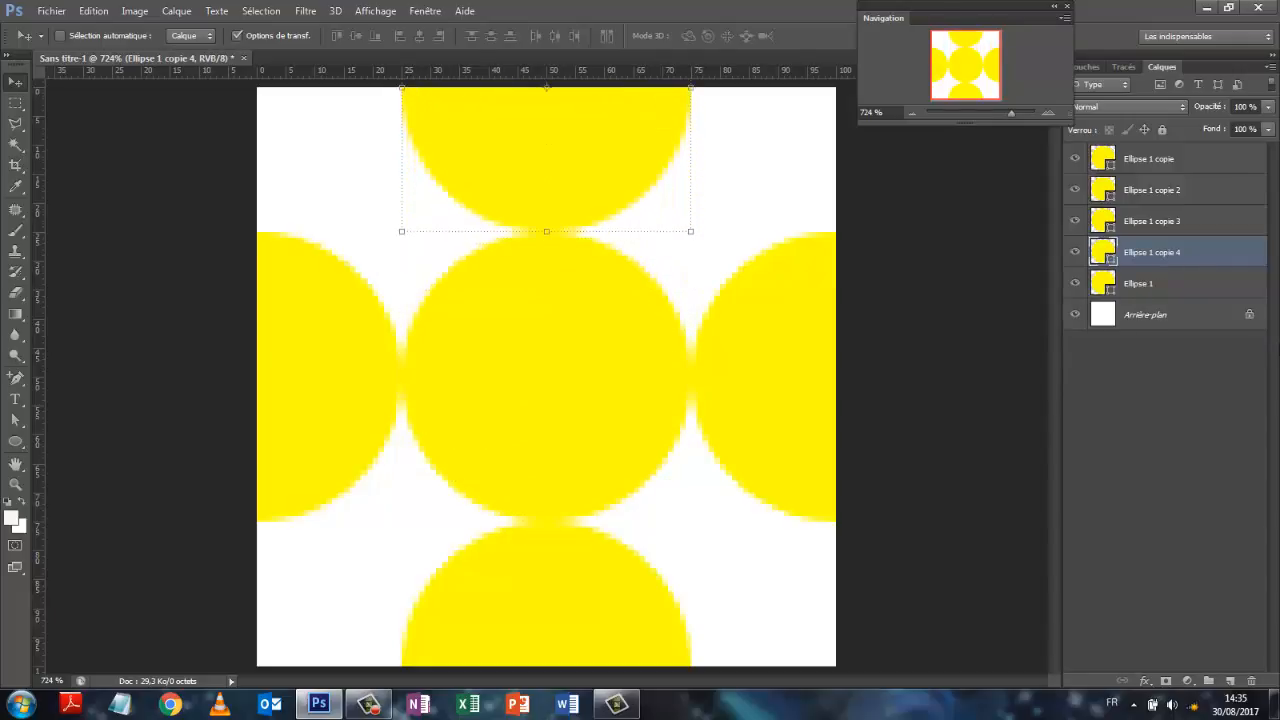
Delete the white Arrière-plan layer and leave no layer active.
click(1147, 433)
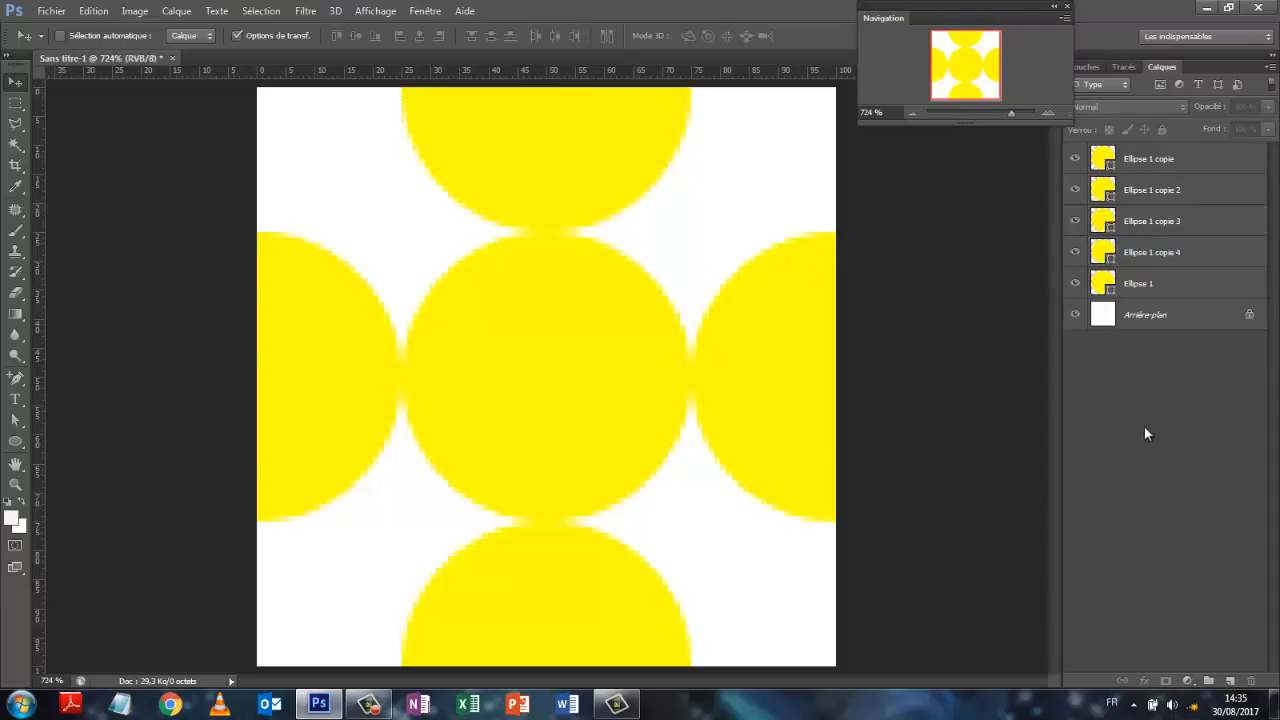
click(1153, 322)
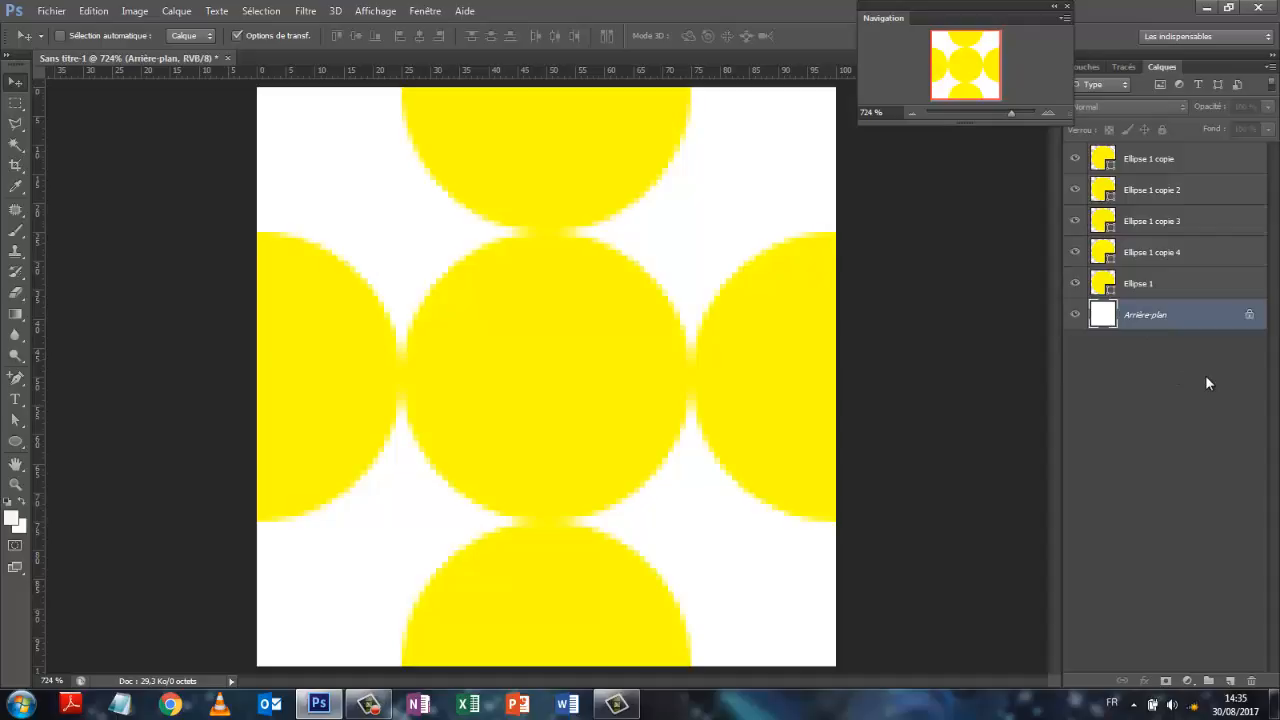
key(Delete)
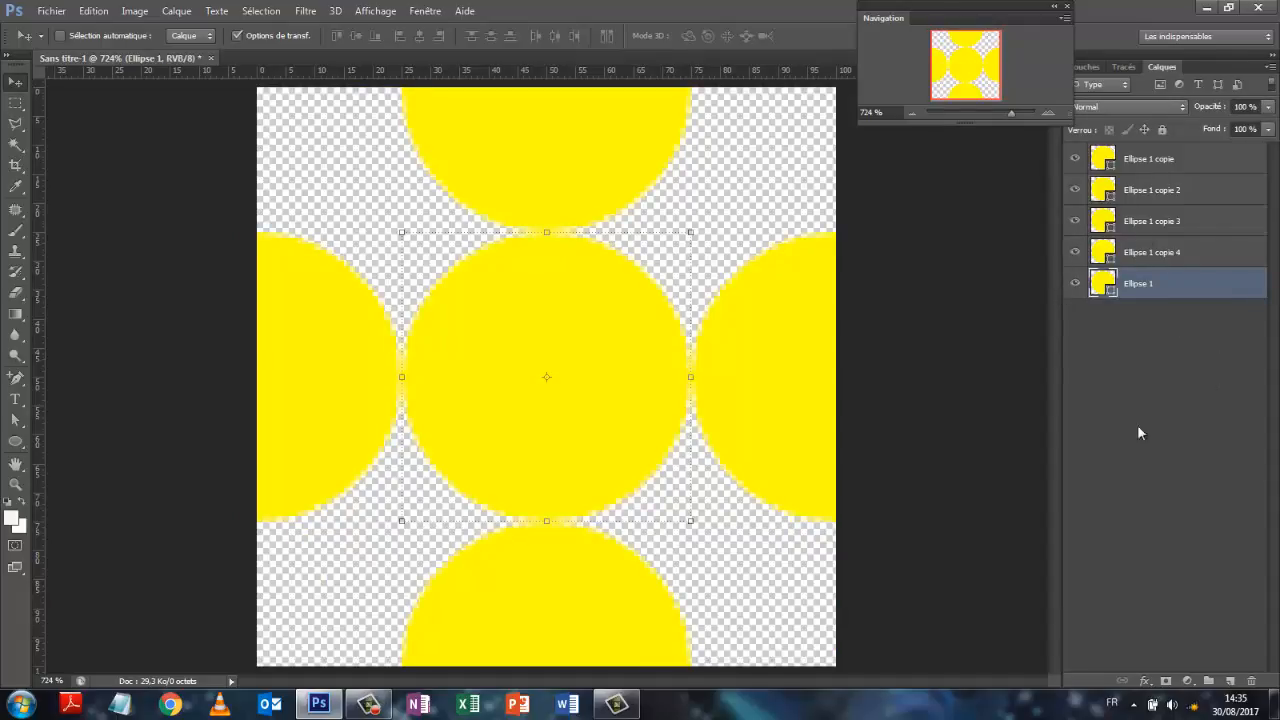
click(1163, 373)
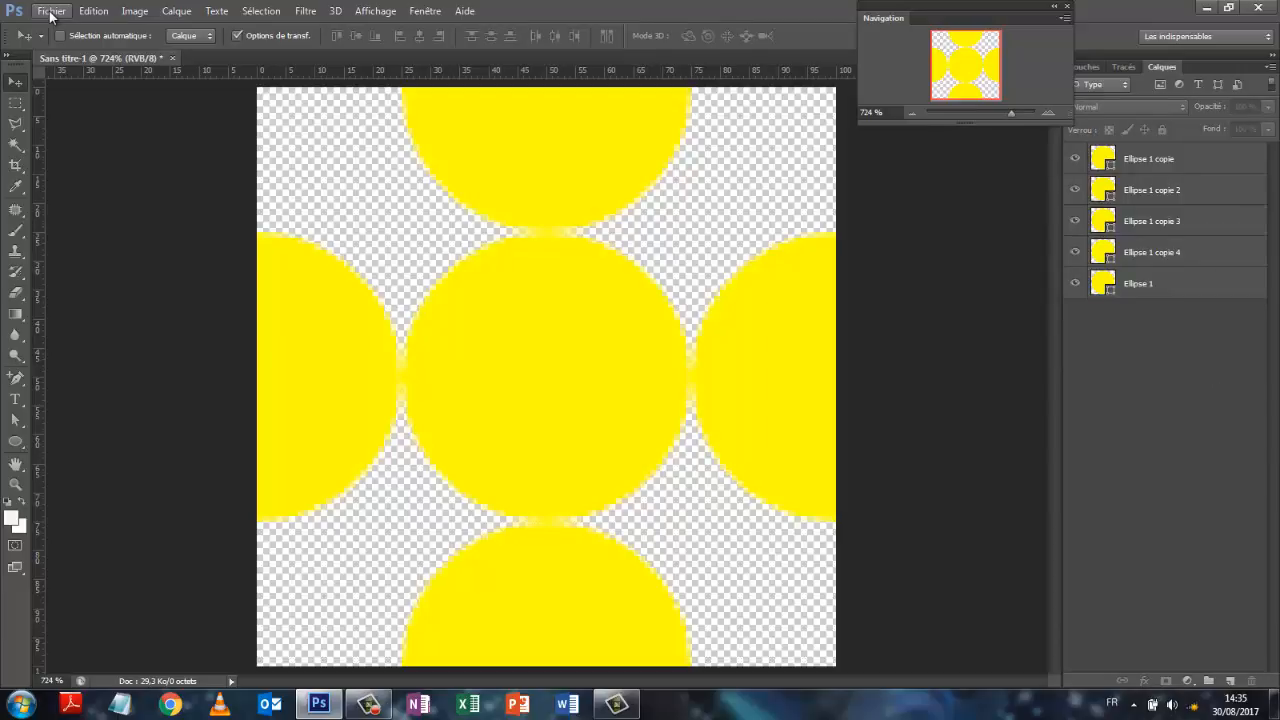
Define the circle tile as a pattern named tutoleds2 and close the document without saving it.
drag(1007, 116, 1004, 111)
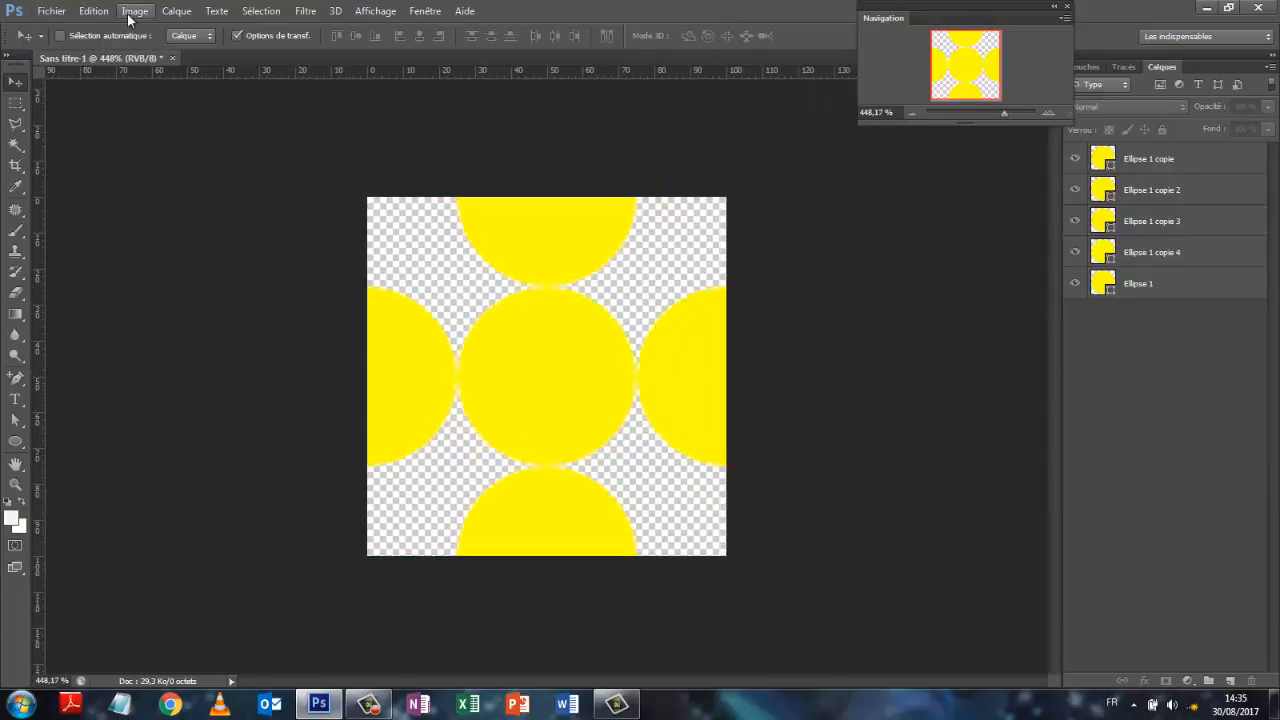
click(94, 11)
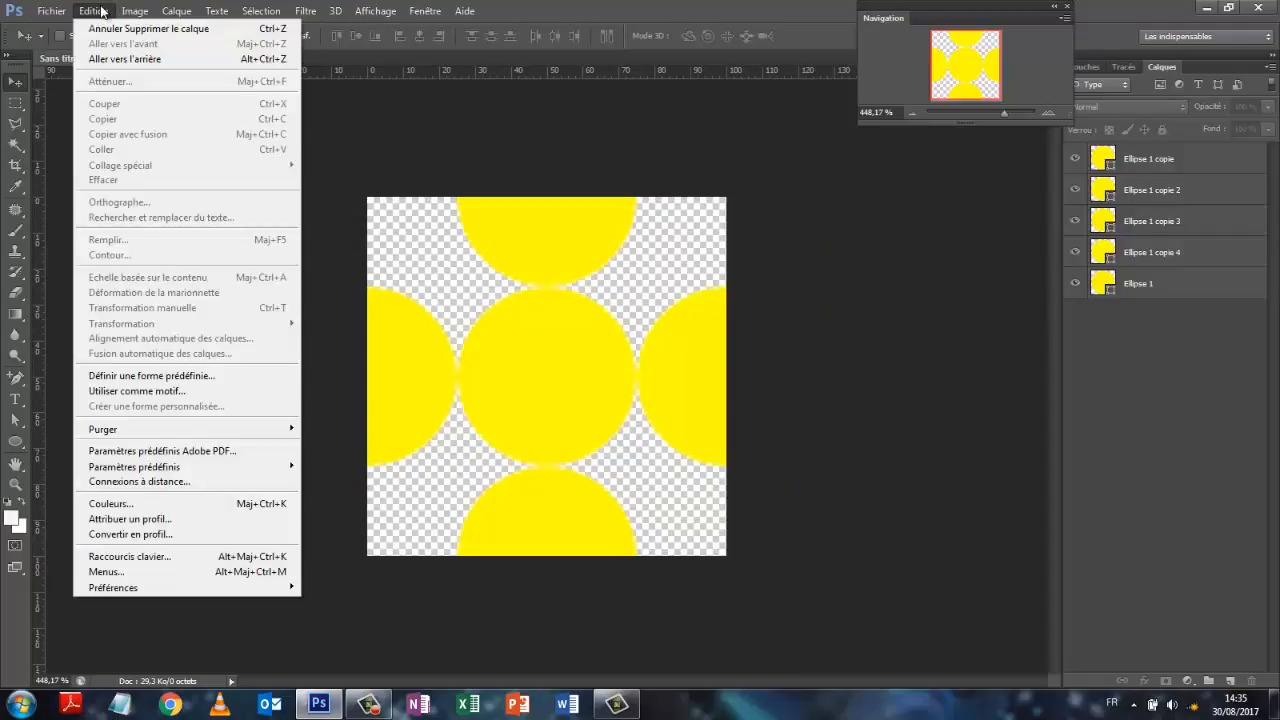
click(131, 390)
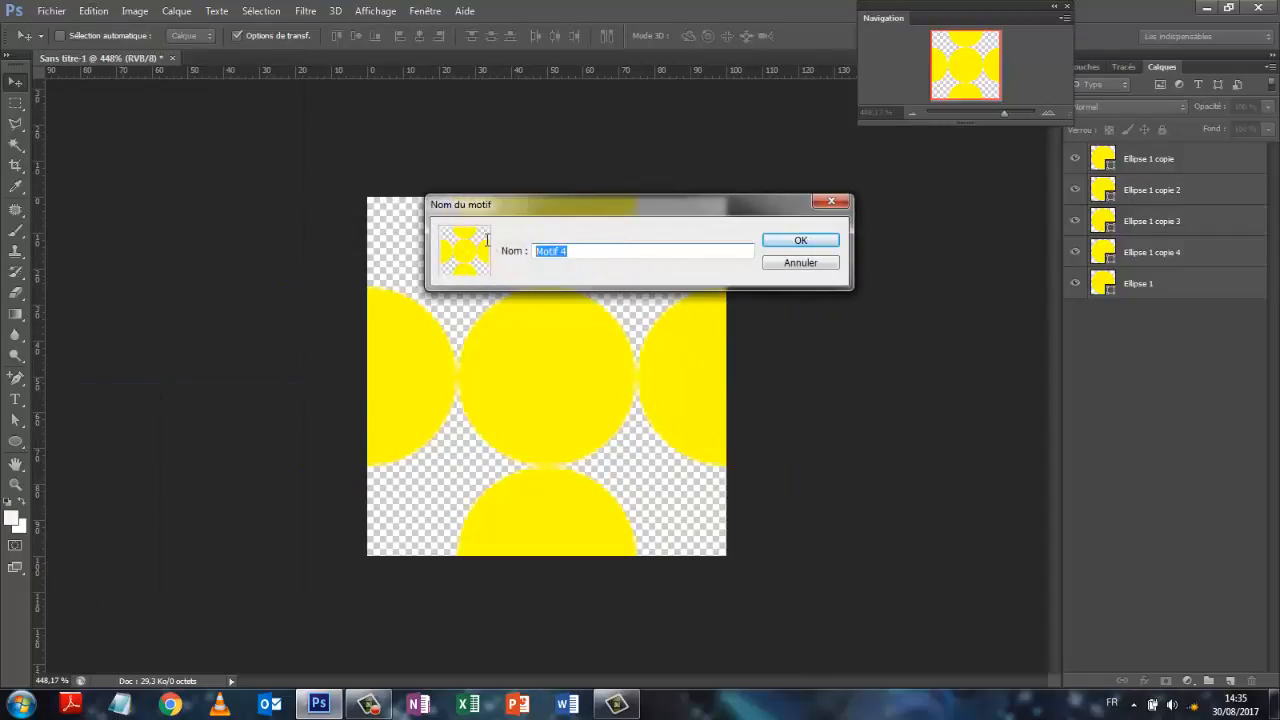
text(tutoleds2)
click(801, 242)
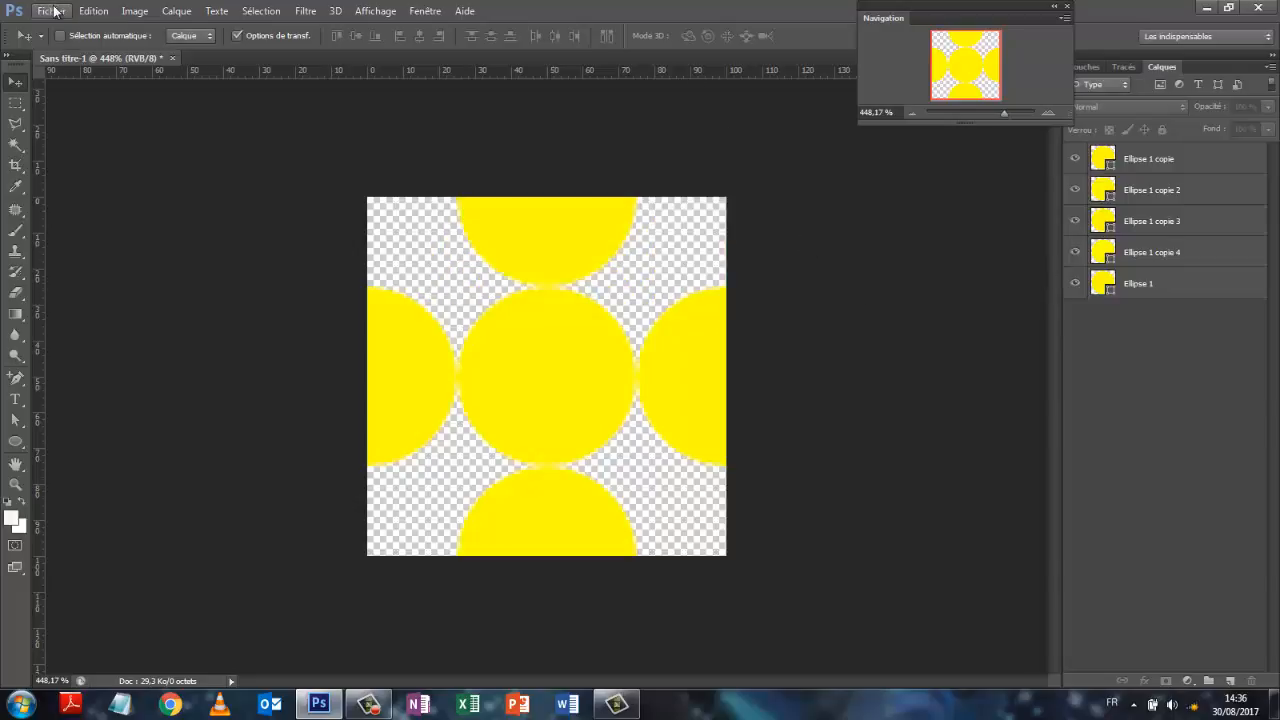
click(172, 58)
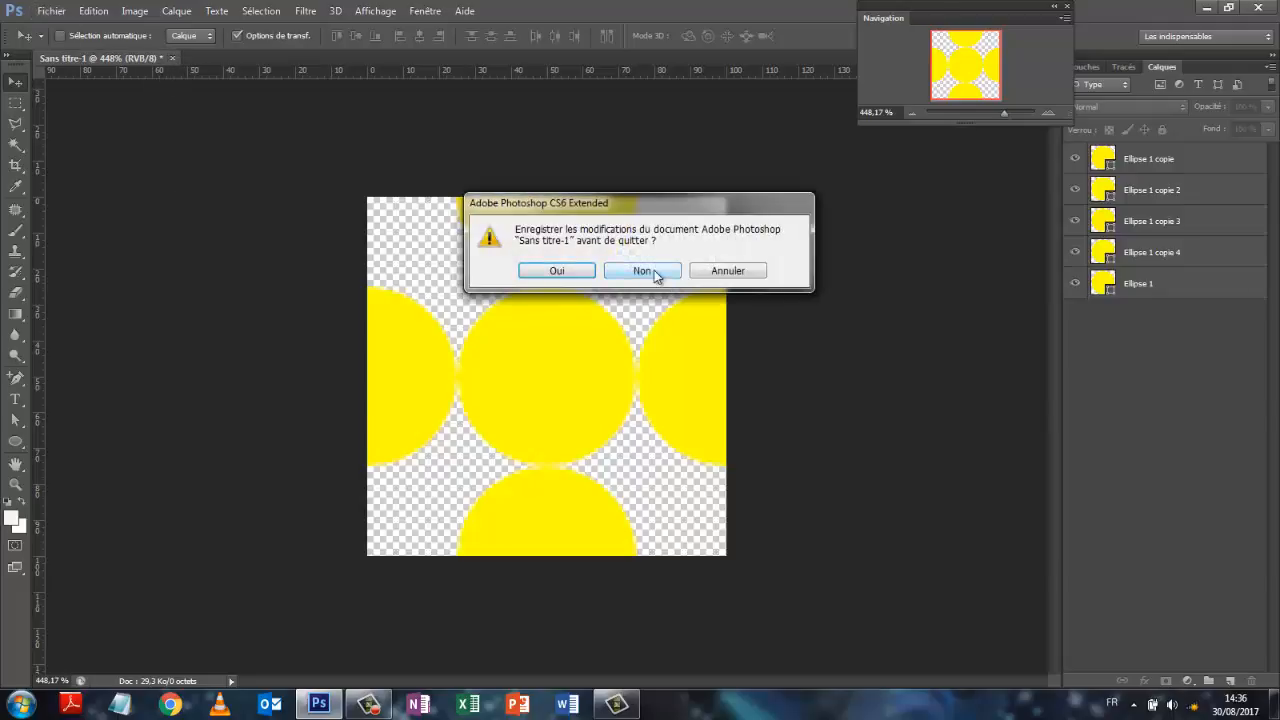
click(643, 271)
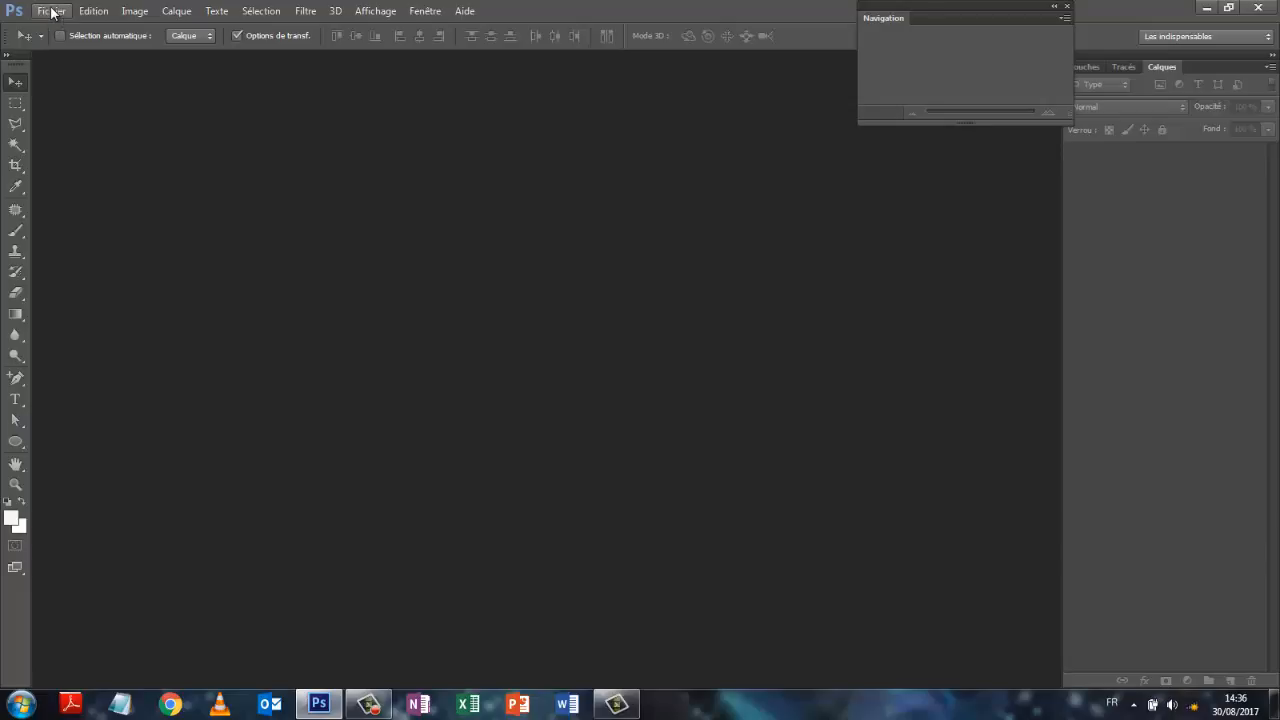
Create a new white RGB document of 1280 × 720 pixels at 300 pixels per inch.
click(51, 11)
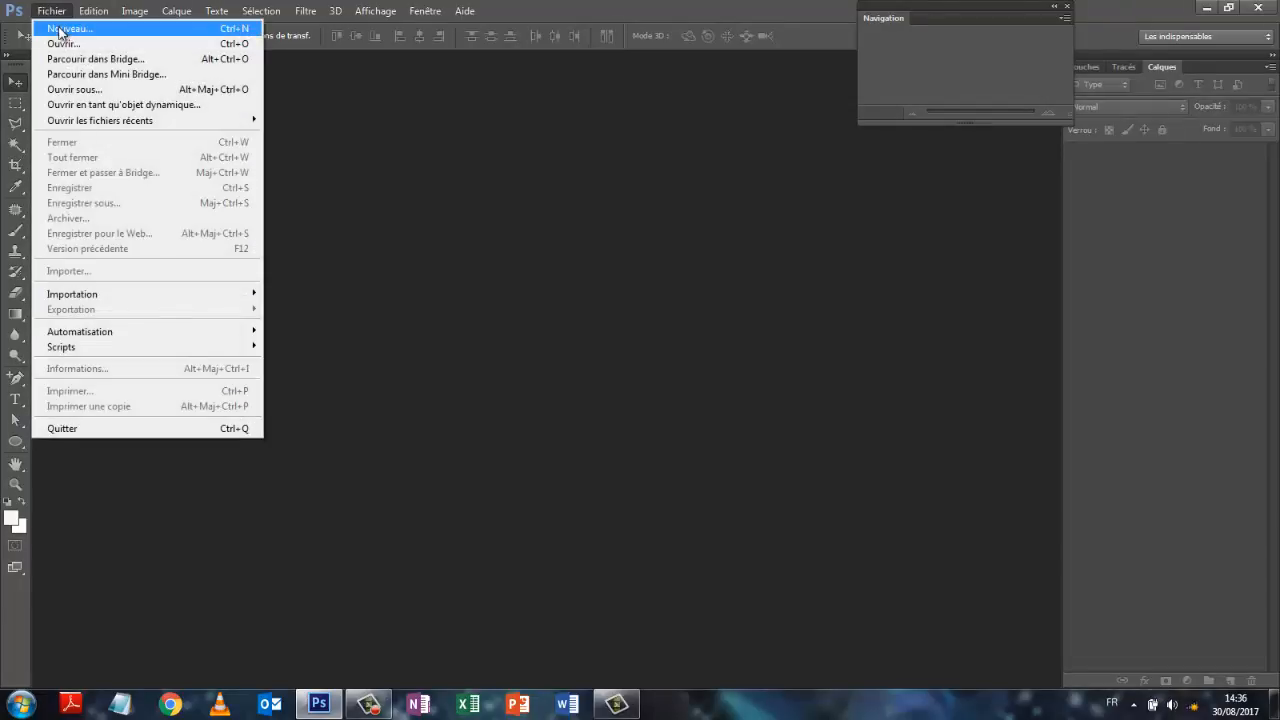
click(60, 30)
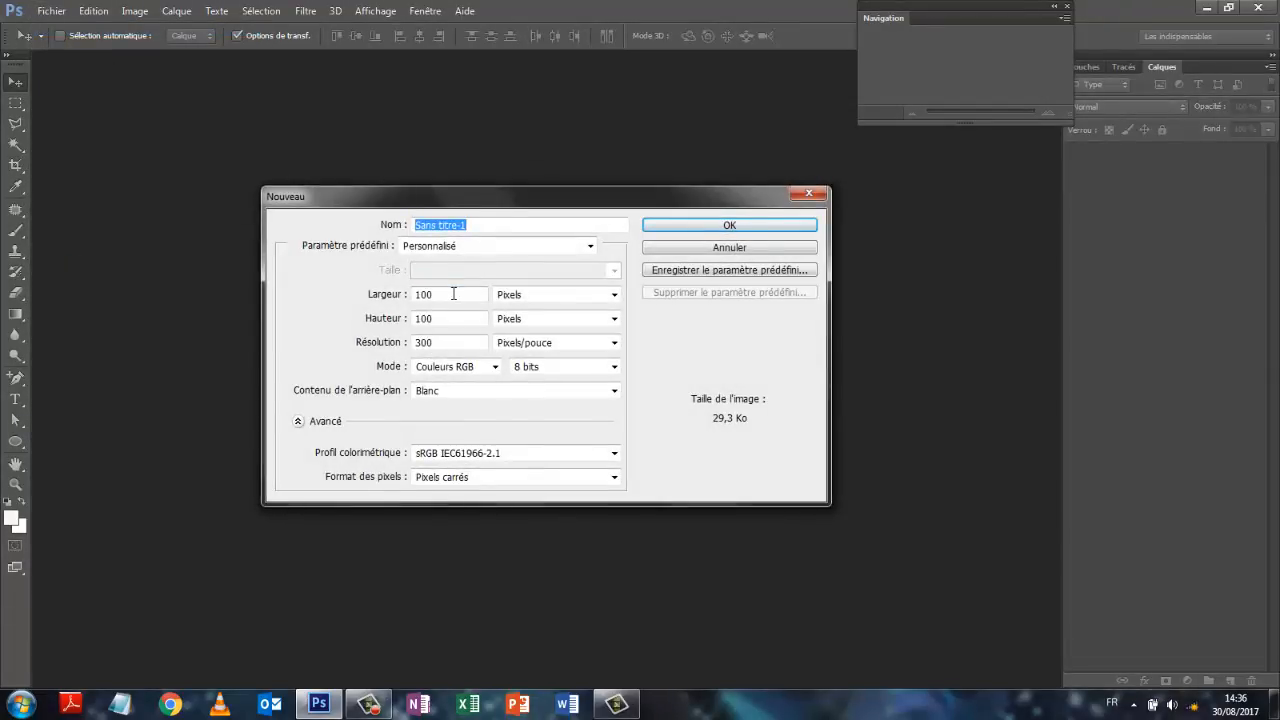
double_click(453, 293)
text(1280)
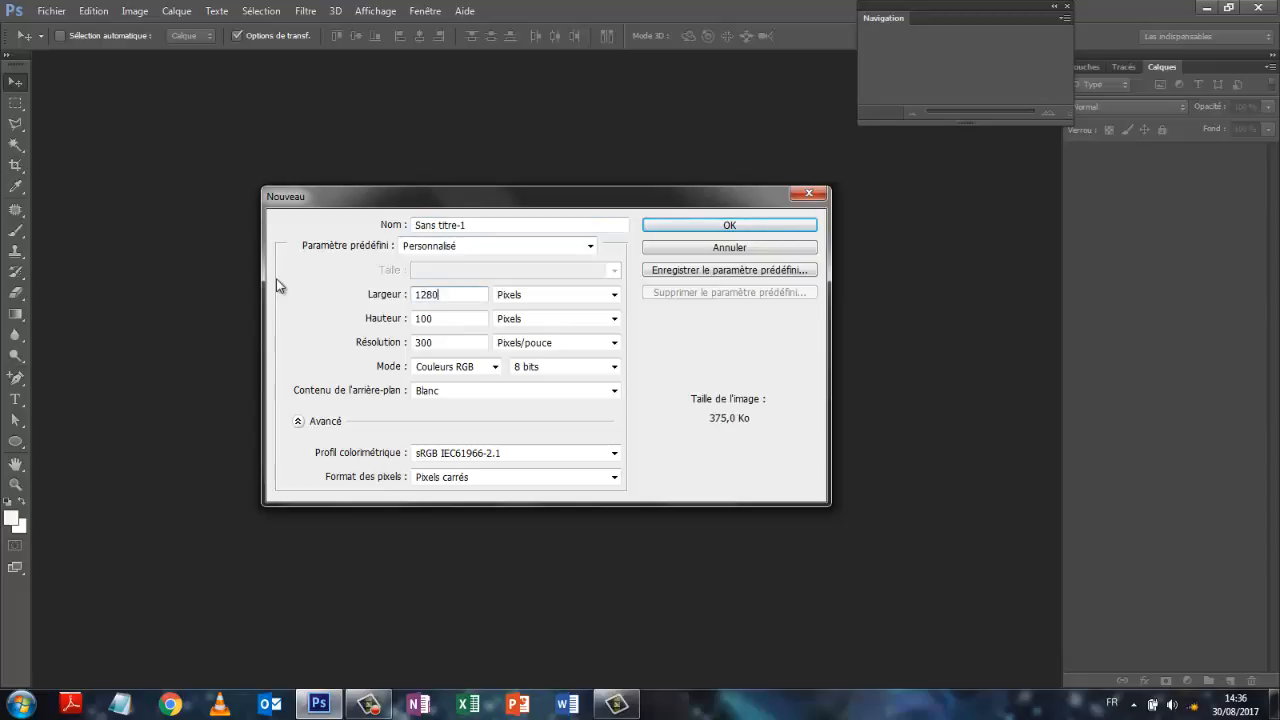
key(Tab)
text(750)
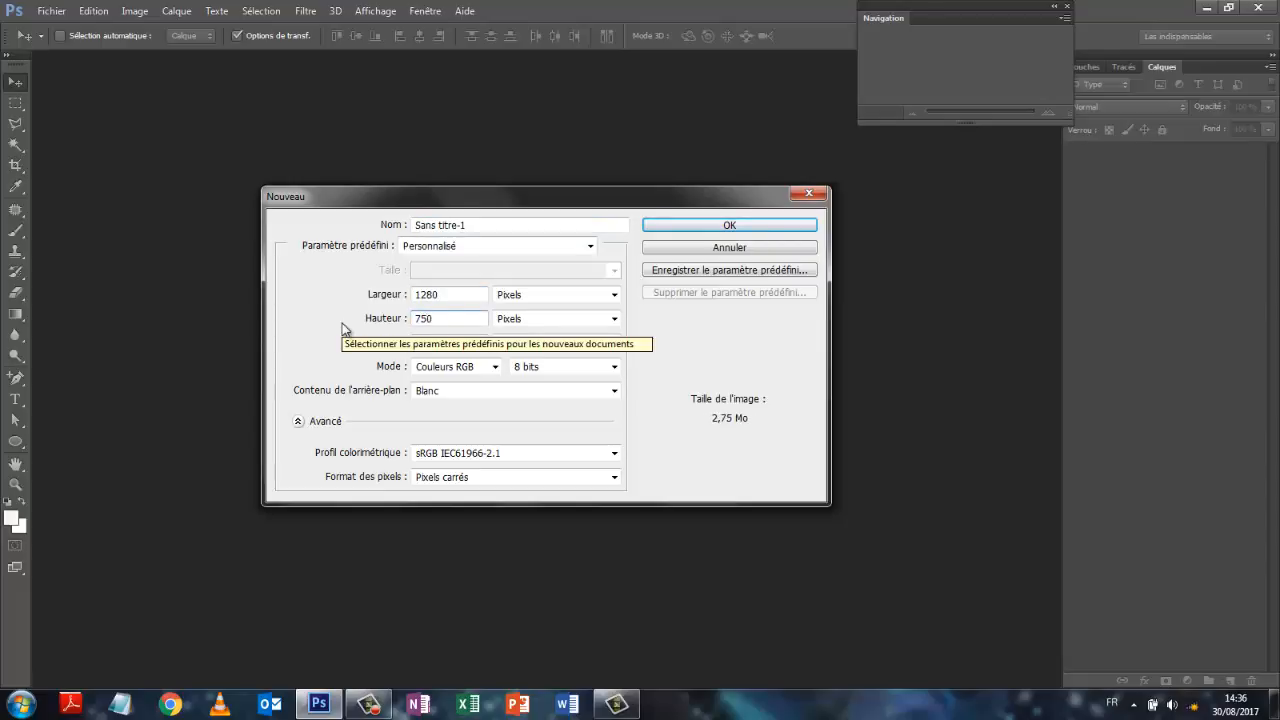
key(BackSpace)
key(BackSpace)
text(20)
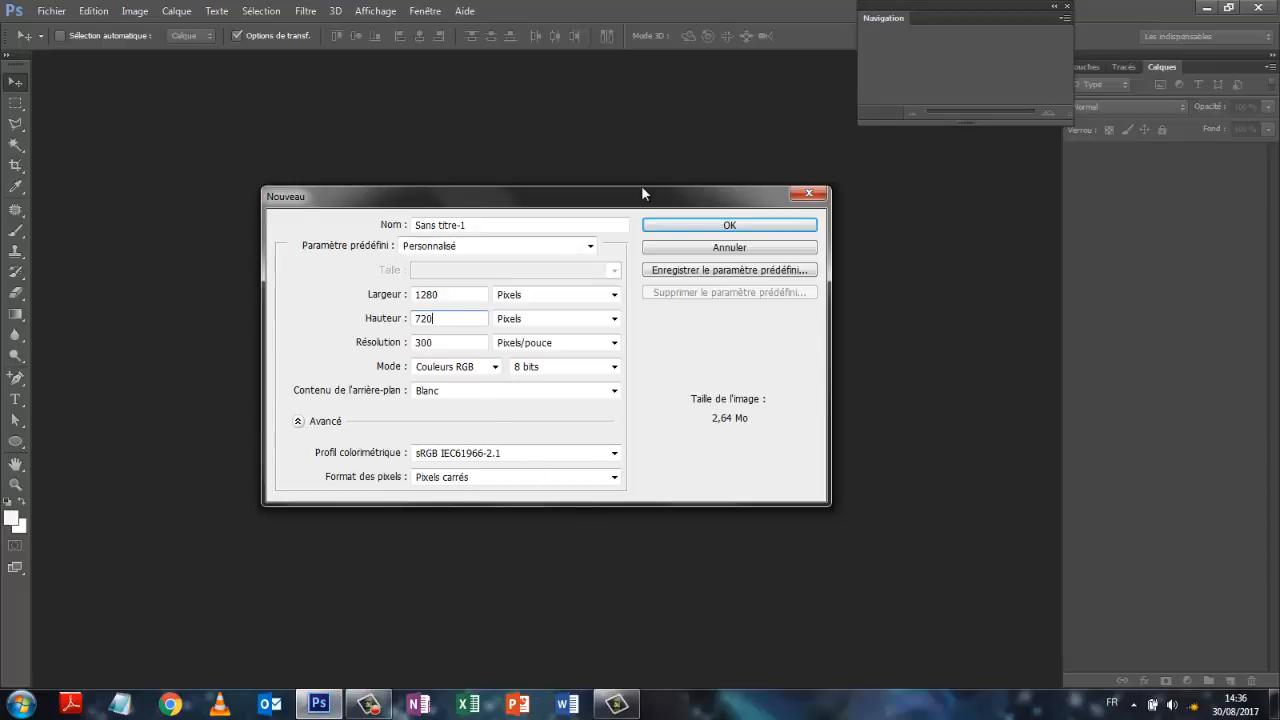
click(733, 224)
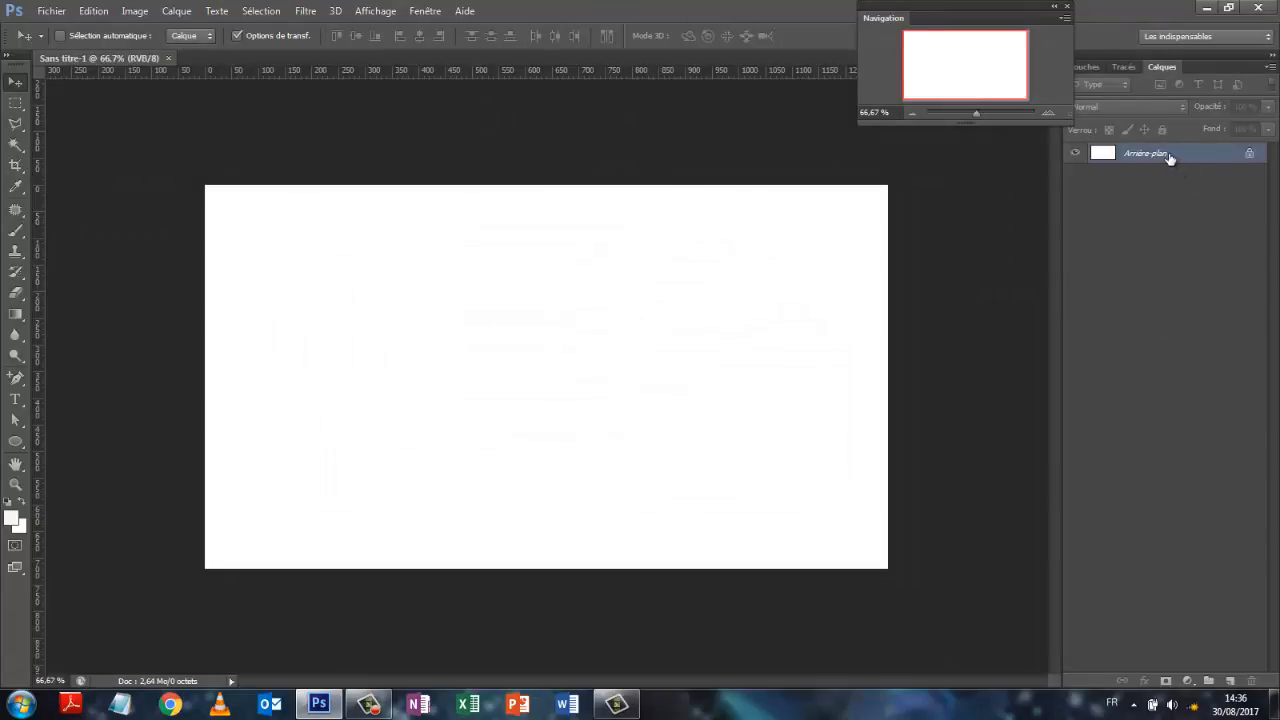
Fill the Arrière-plan layer with black (Noir) in Normal mode at 100% opacity.
click(93, 11)
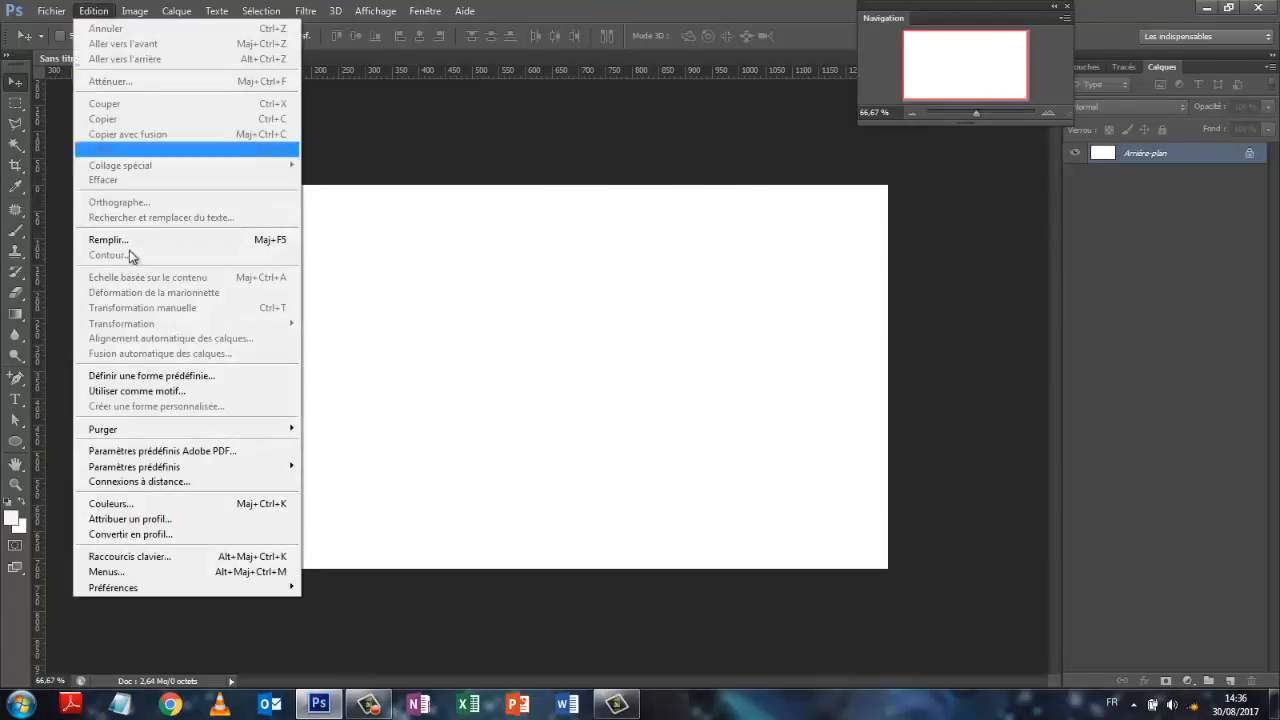
click(129, 241)
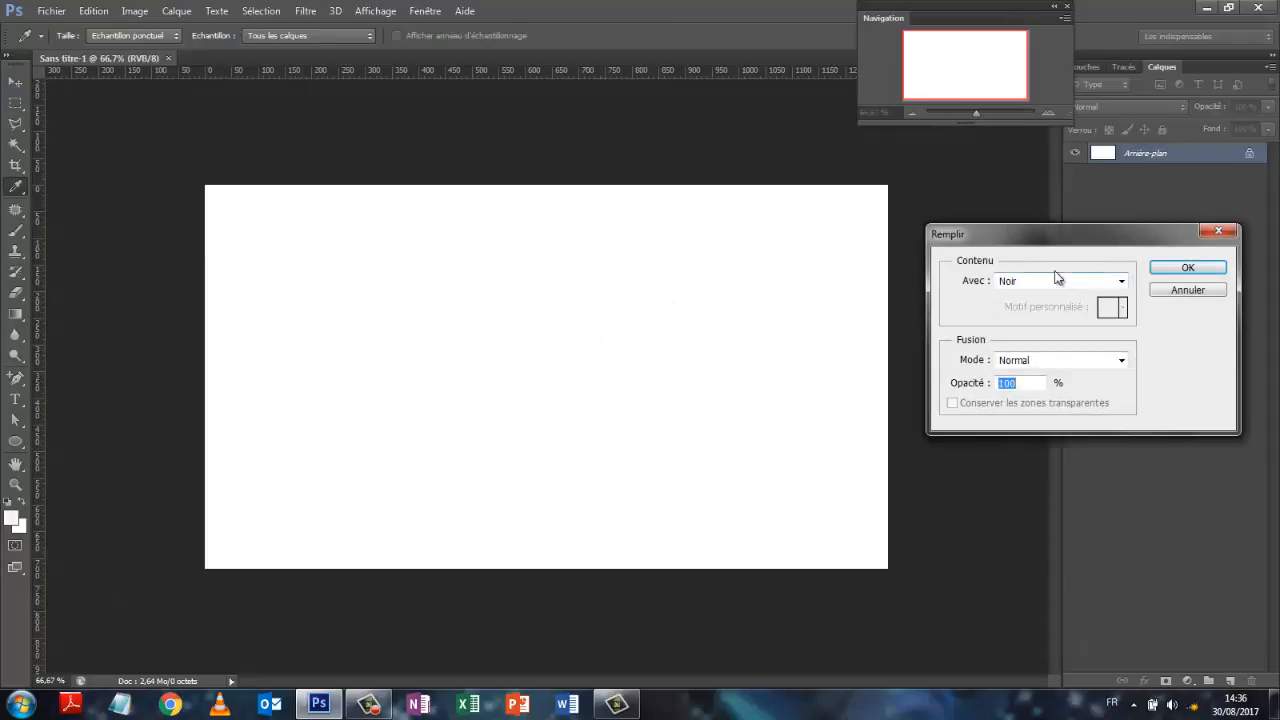
click(1117, 281)
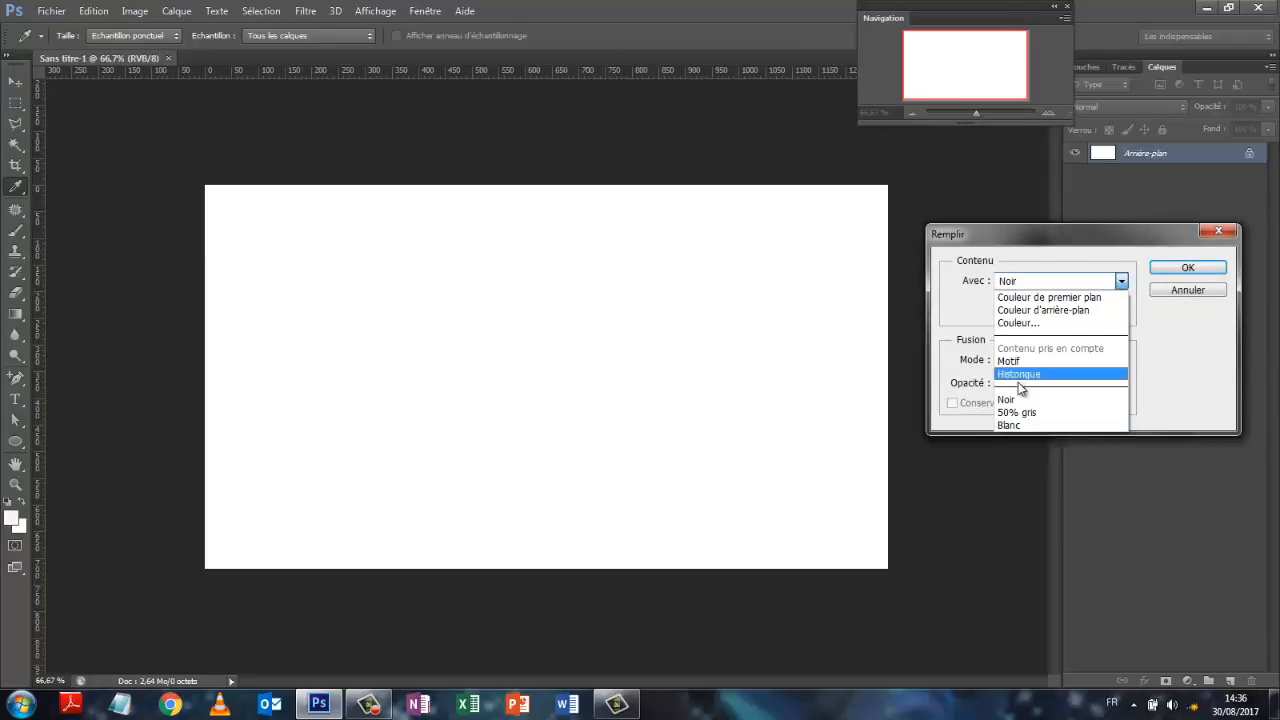
click(1108, 391)
click(1188, 268)
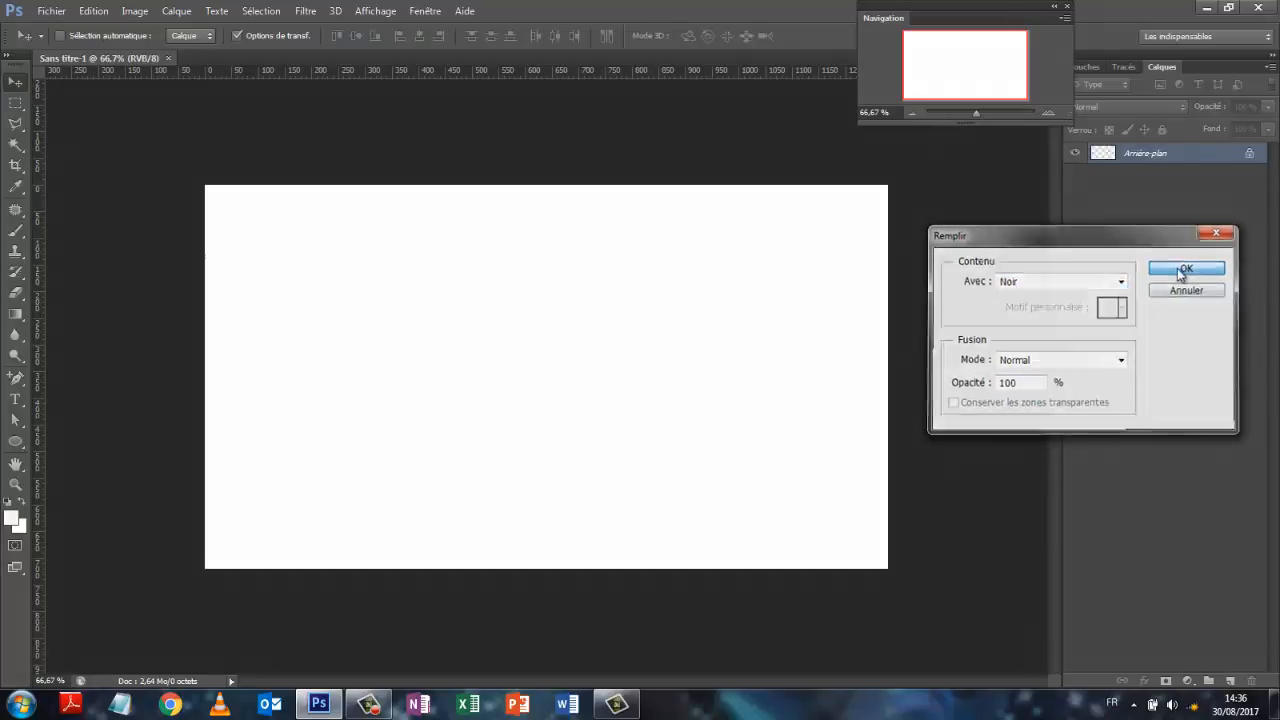
Add the white text MERCI! on the black canvas in Franklin Gothic Heavy Regular at 48 pt.
click(16, 401)
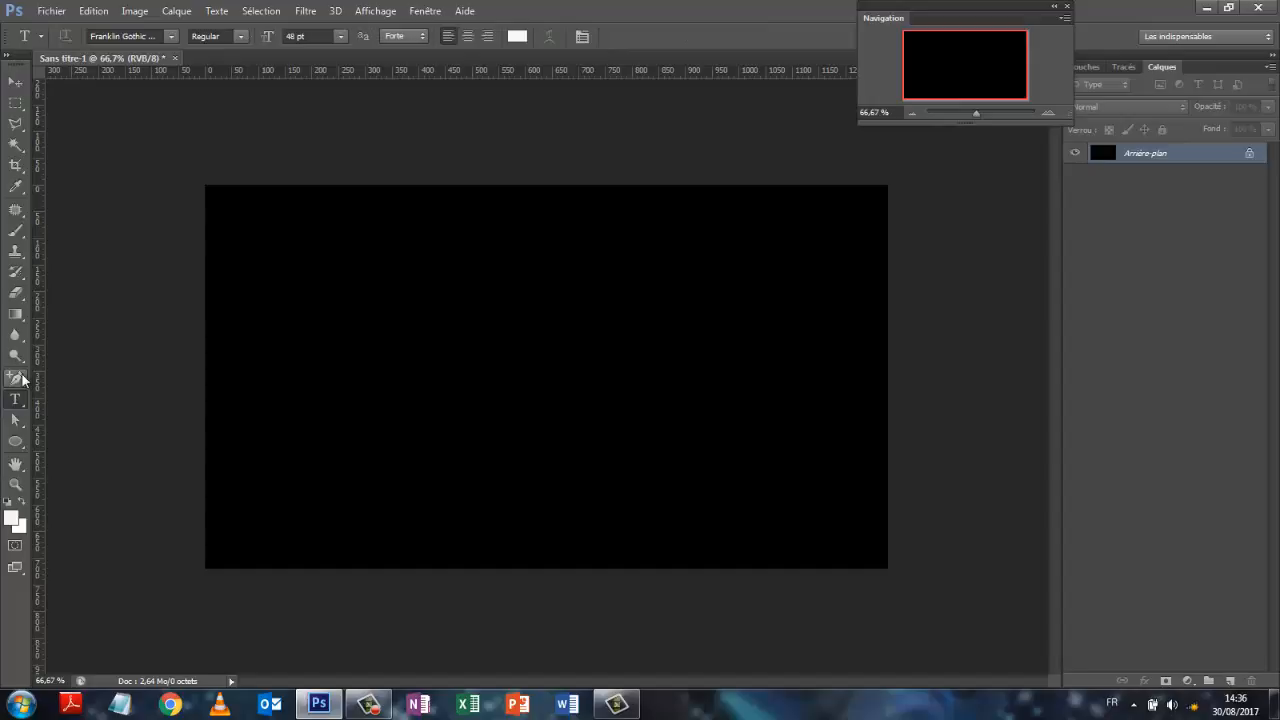
click(171, 36)
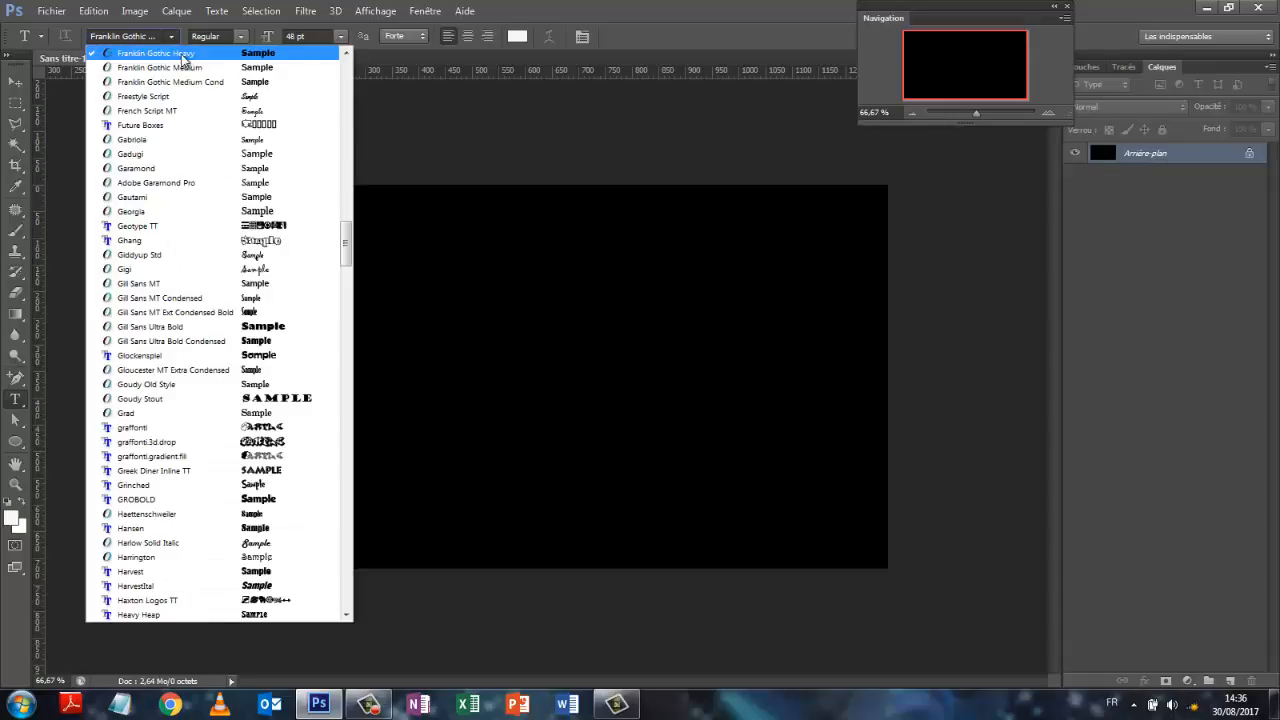
click(1153, 314)
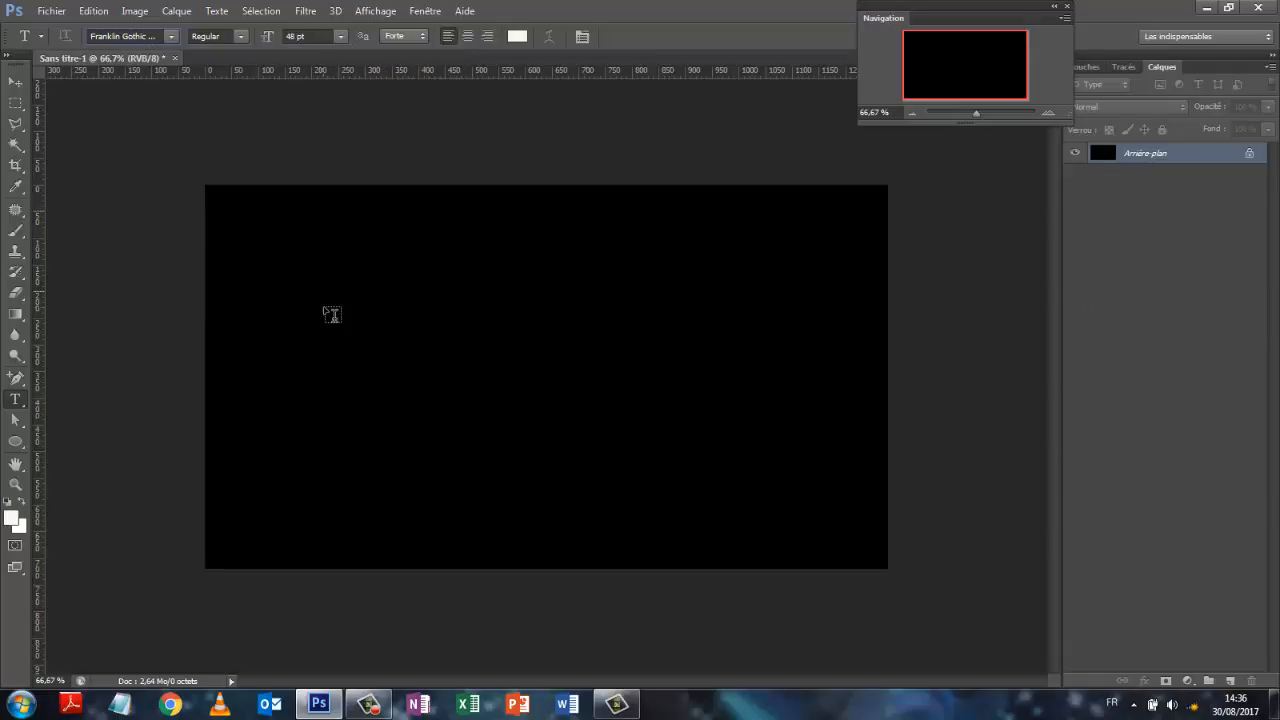
click(302, 349)
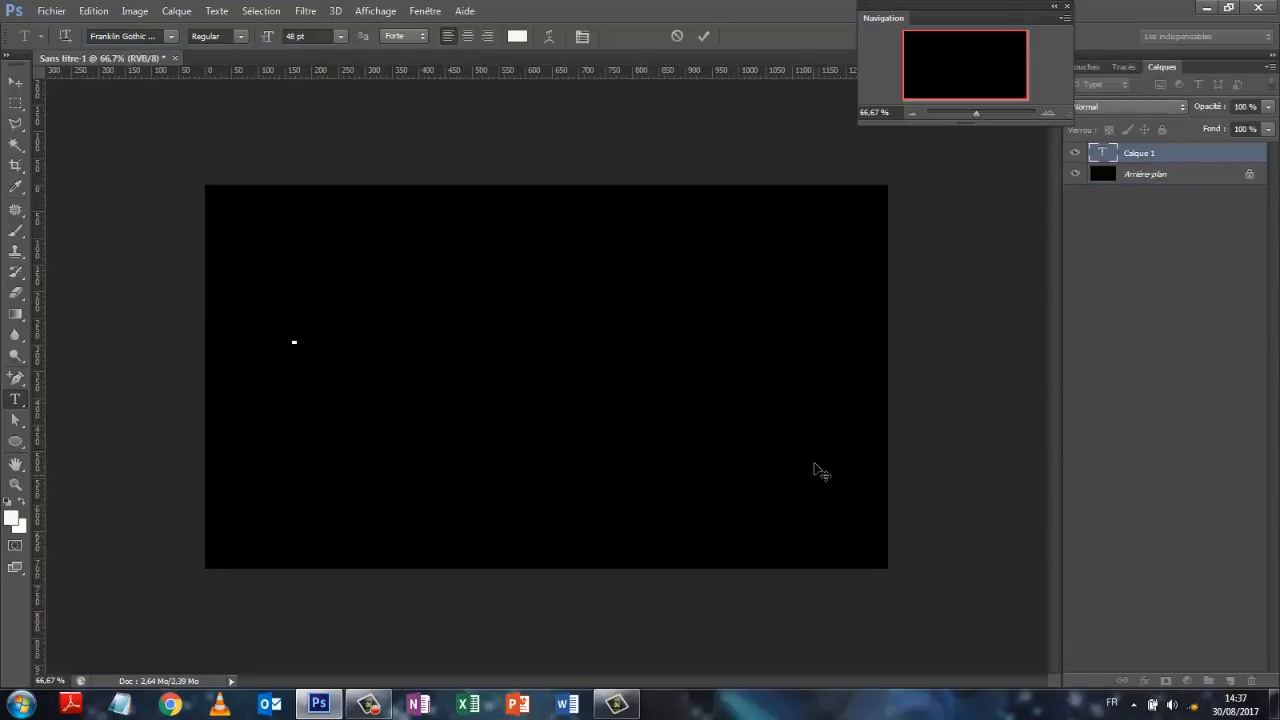
text(M)
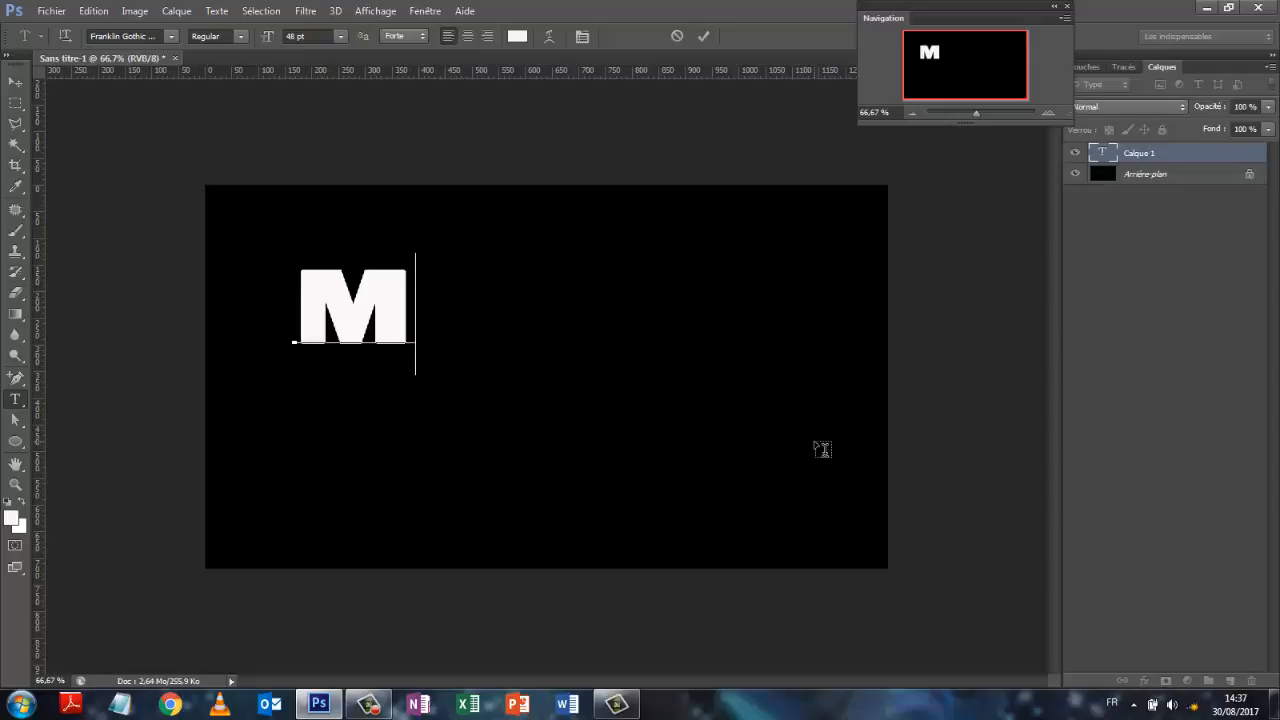
text(ERC)
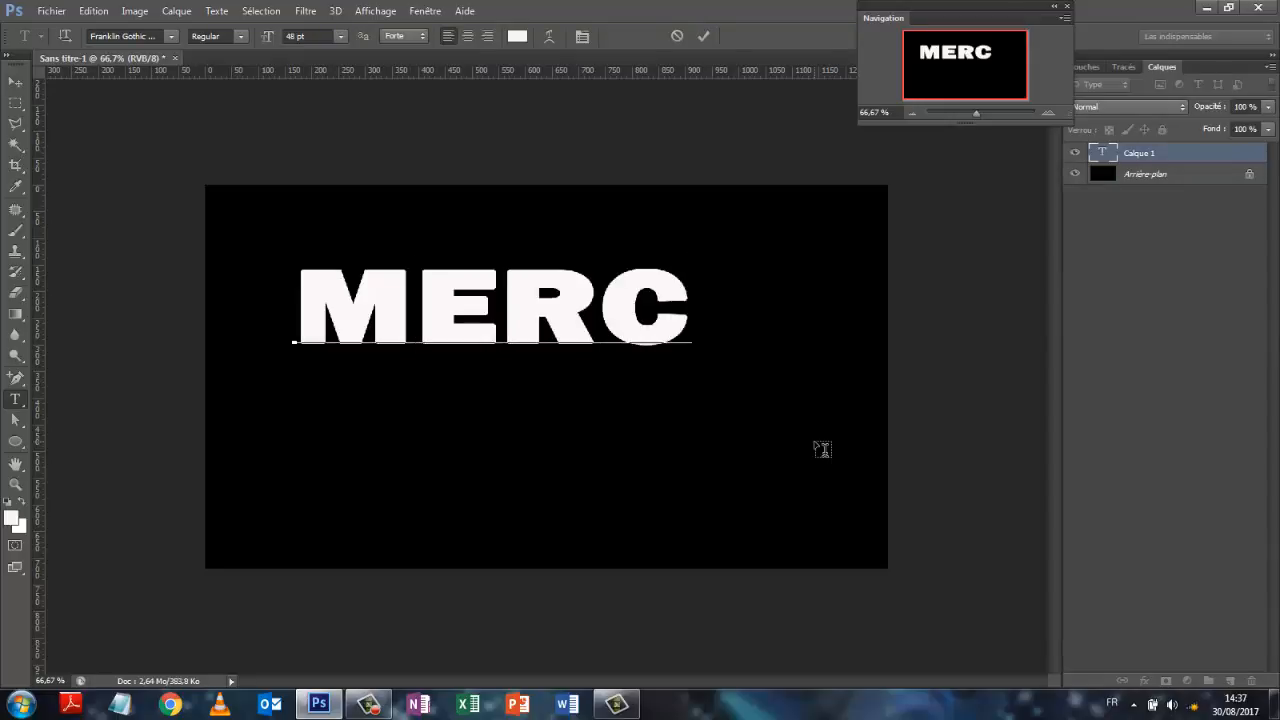
text(I!)
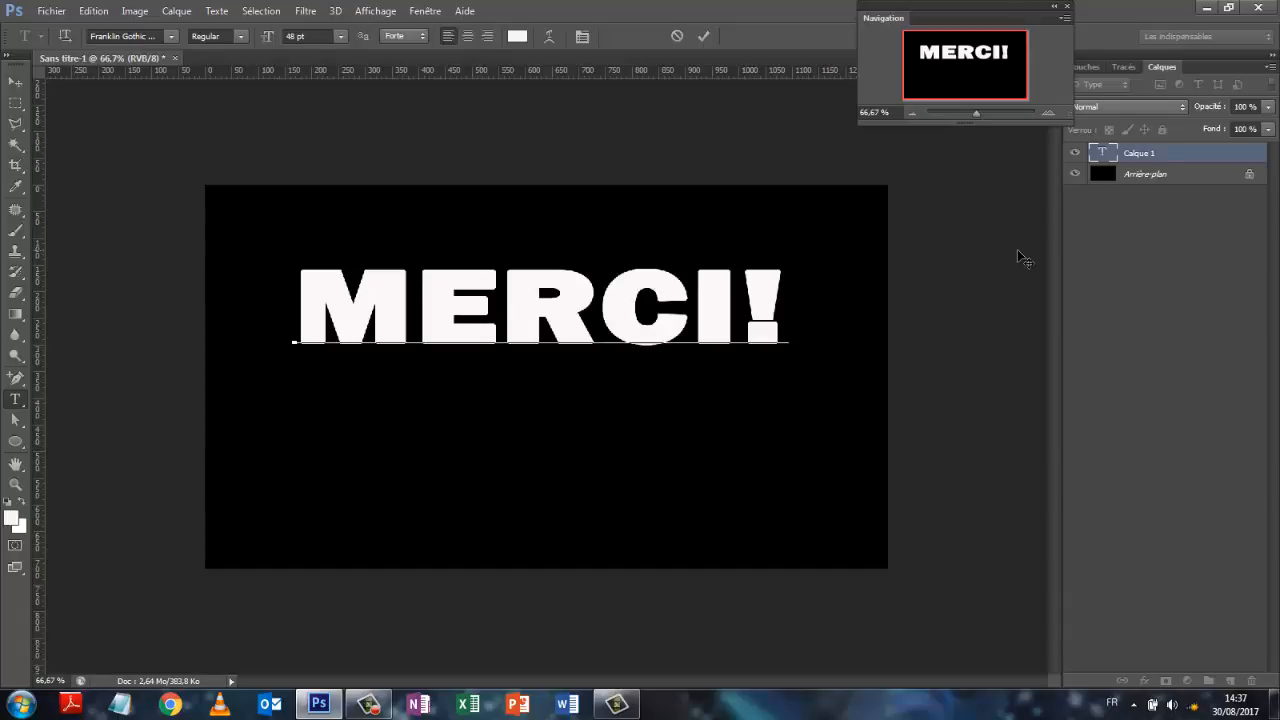
click(705, 37)
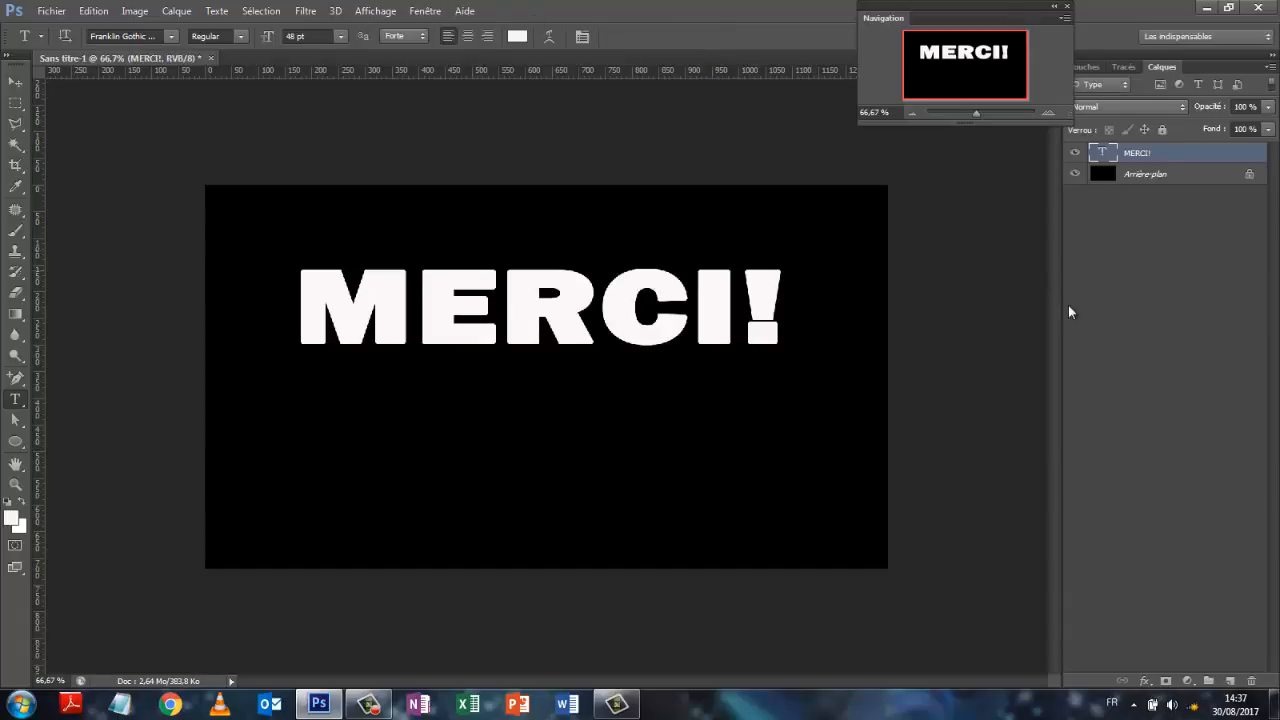
Centre the MERCI! text layer vertically and horizontally on the whole canvas, and clear the selection.
click(1216, 314)
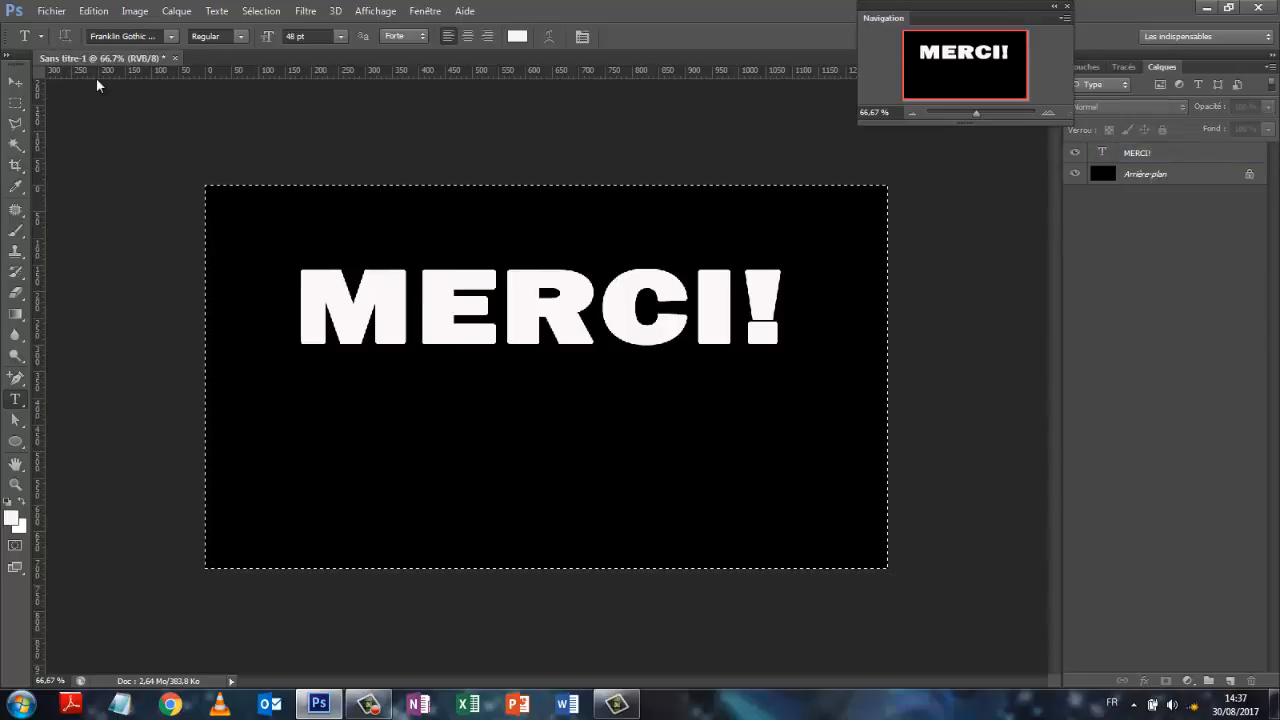
click(12, 84)
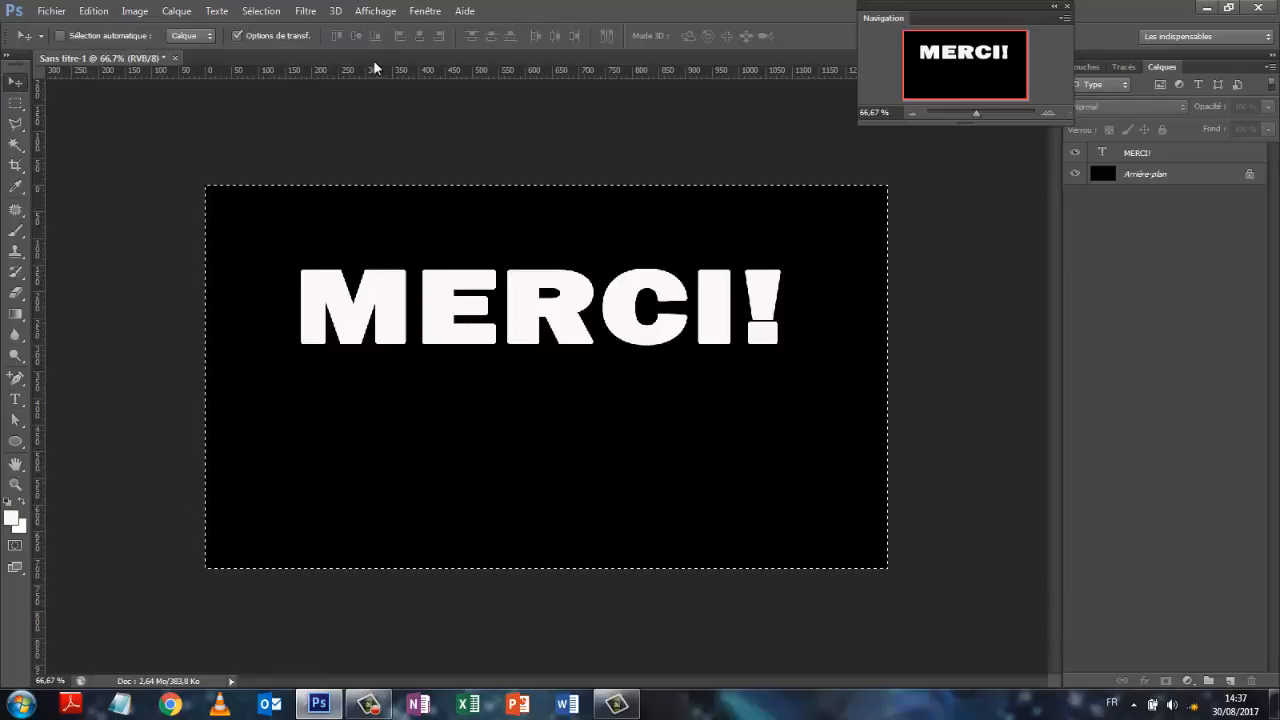
click(1160, 158)
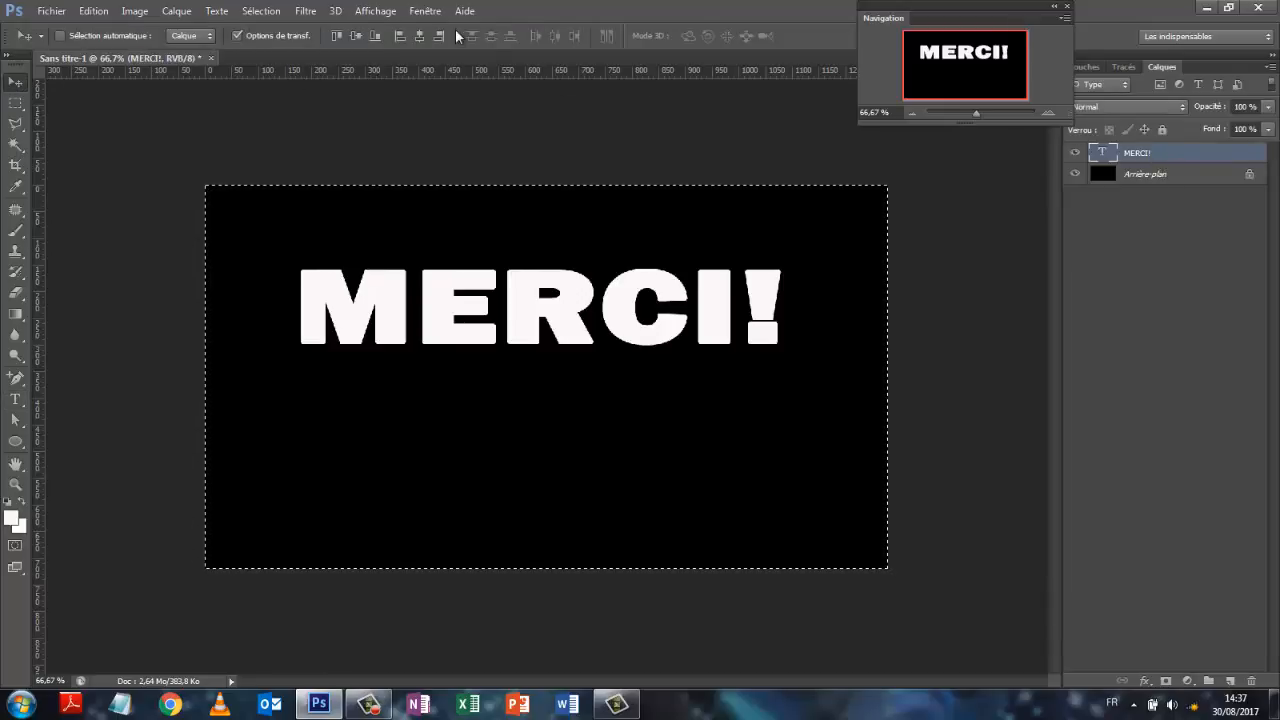
click(354, 35)
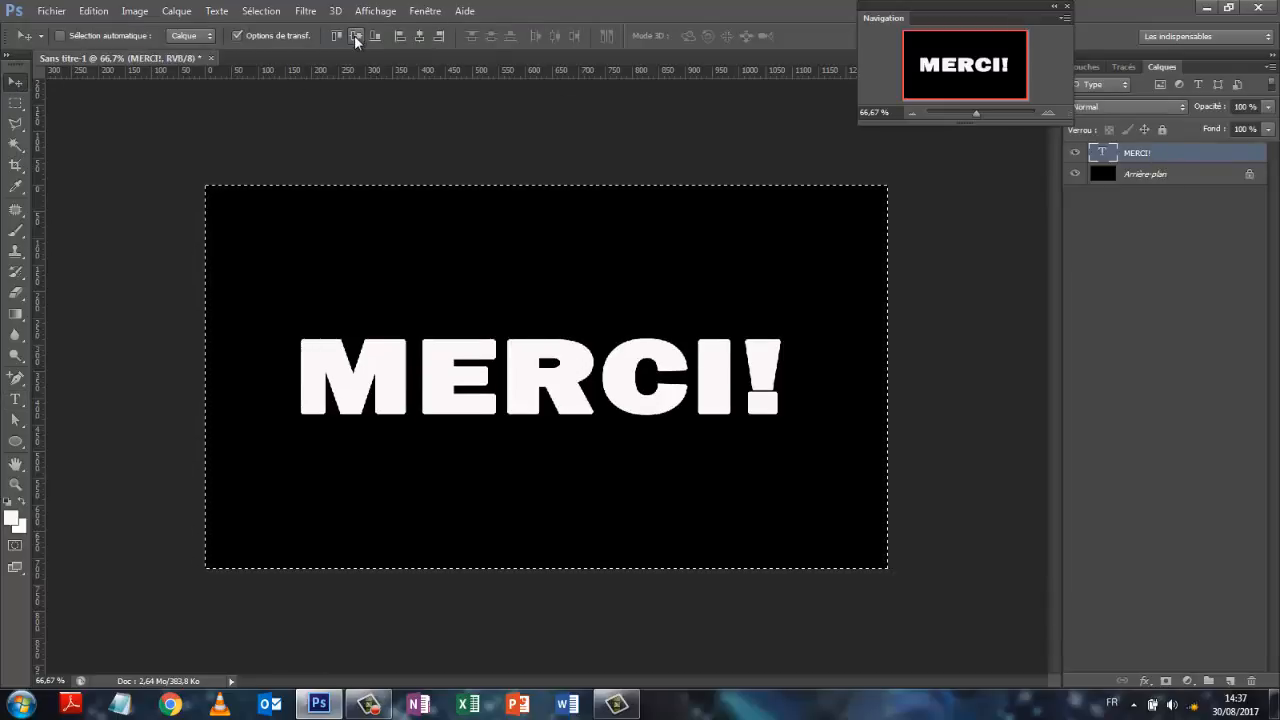
click(421, 36)
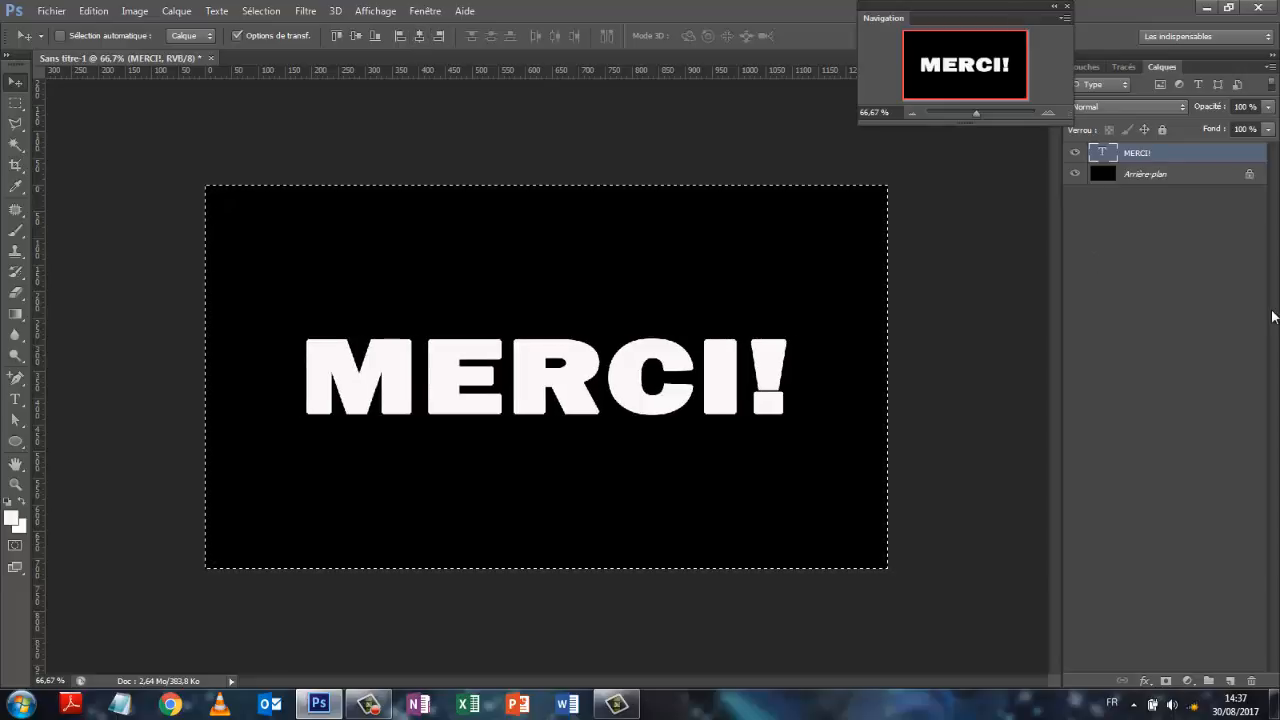
key(ctrl+d)
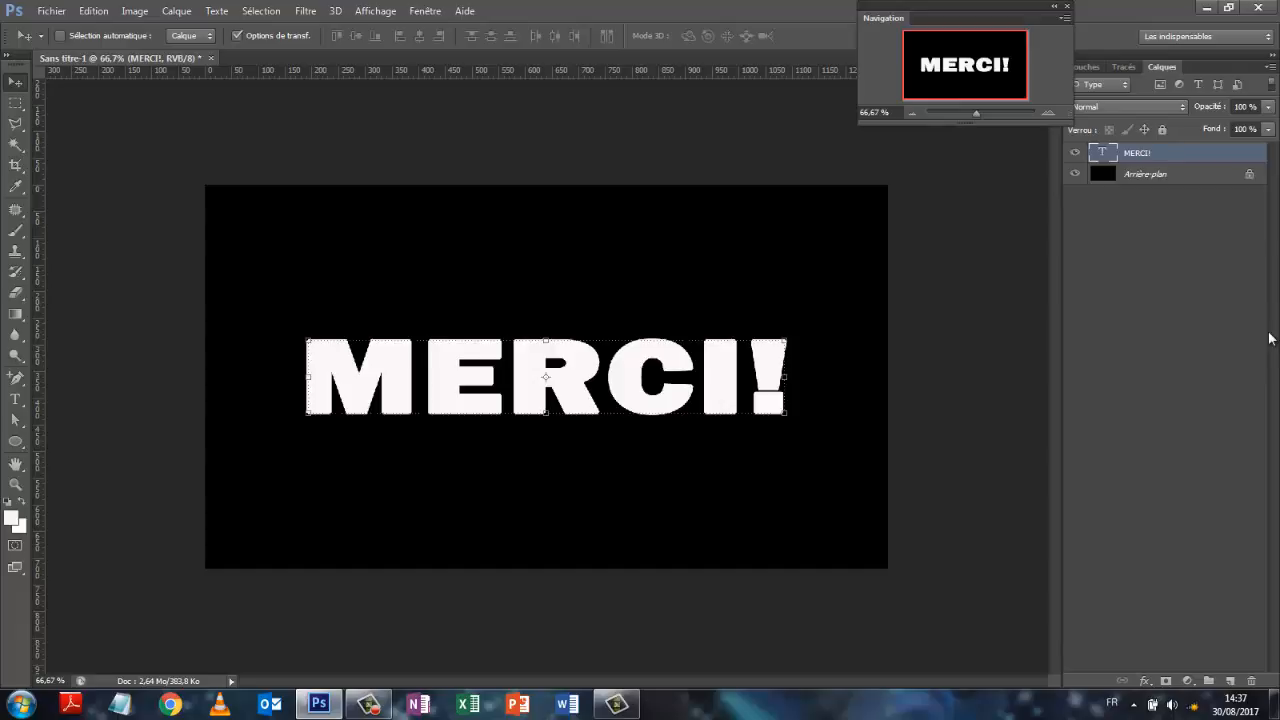
click(1209, 285)
double_click(1138, 153)
click(1153, 296)
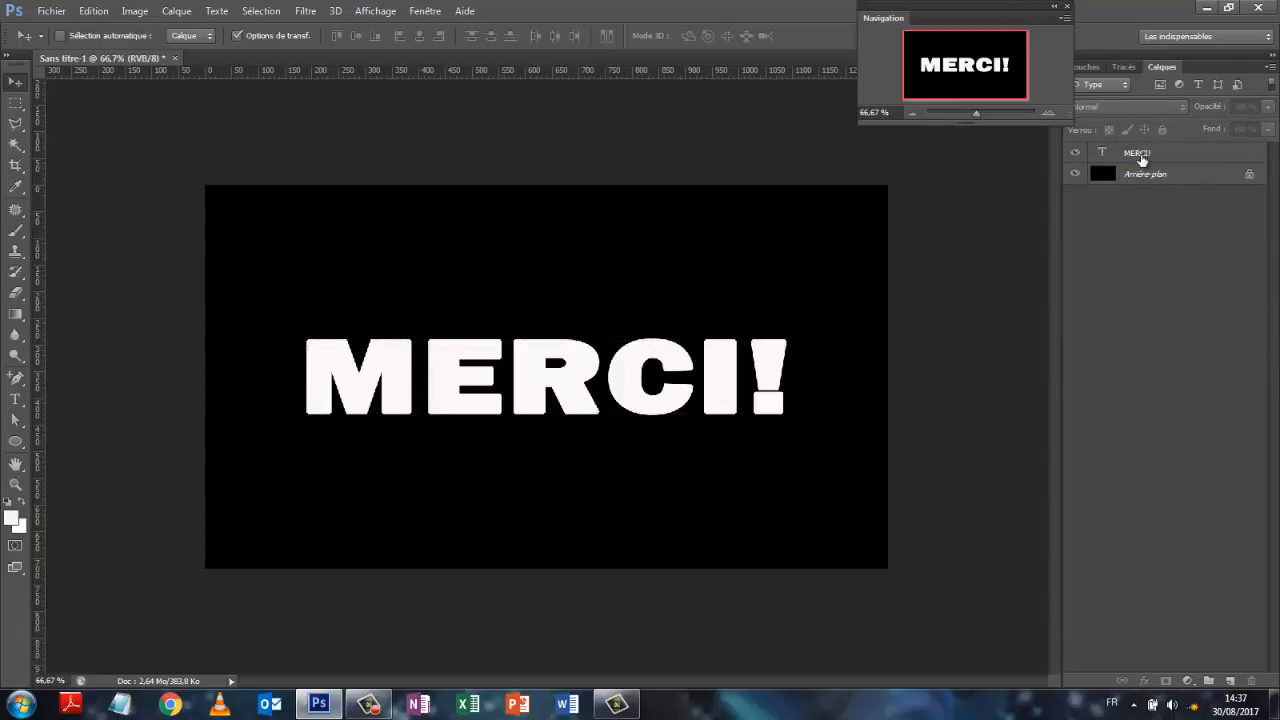
click(1144, 162)
click(175, 11)
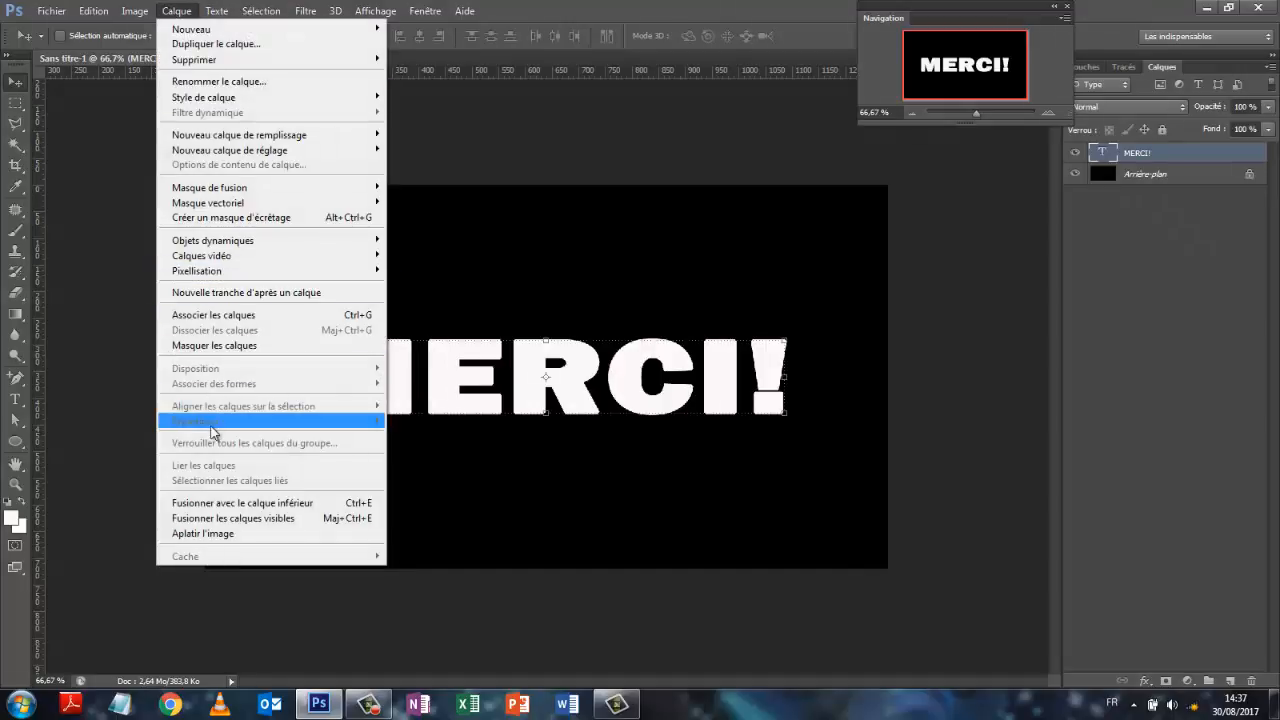
mouse_move(203, 257)
click(1158, 283)
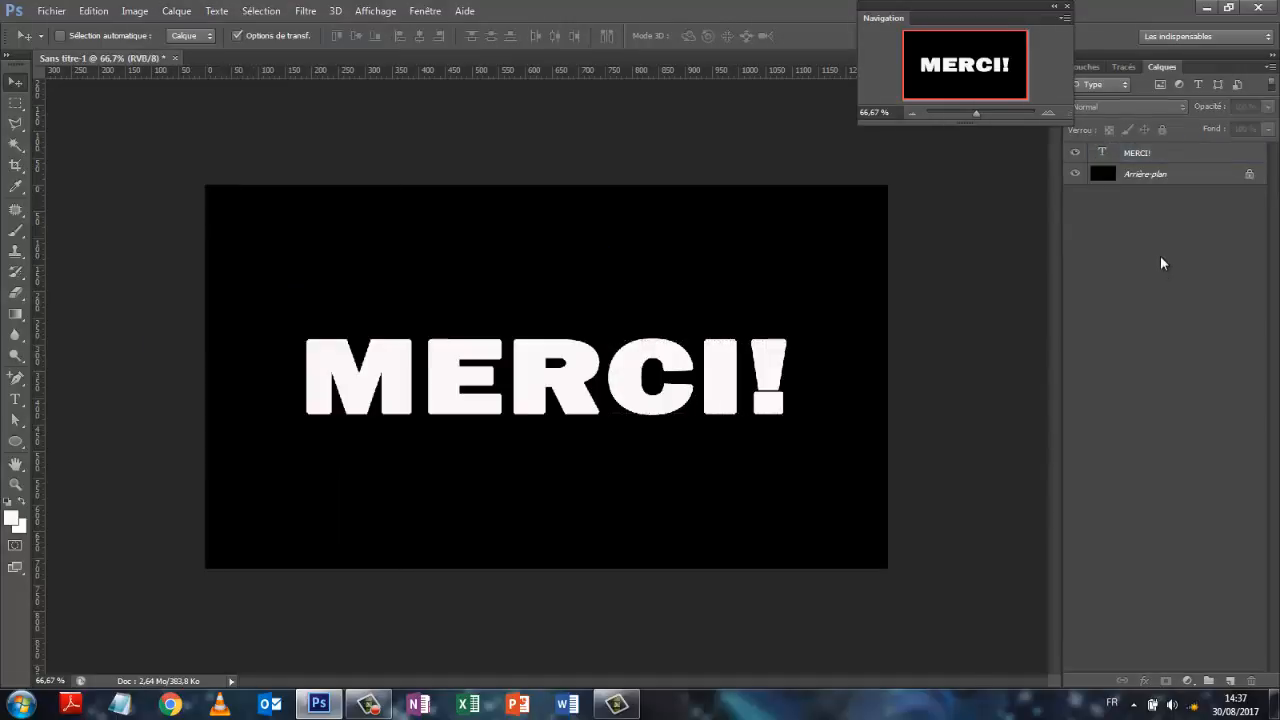
Hide the Arrière-plan layer and change the MERCI! text colour to black (000000).
click(1075, 176)
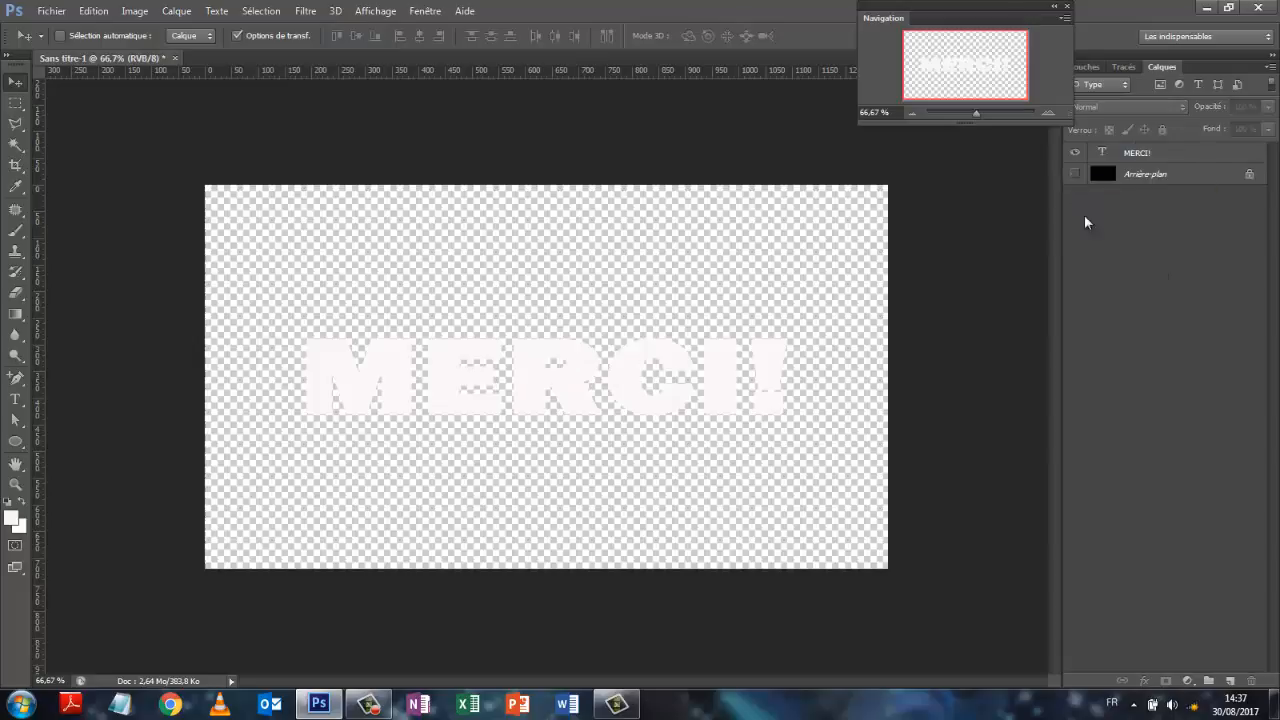
double_click(1102, 155)
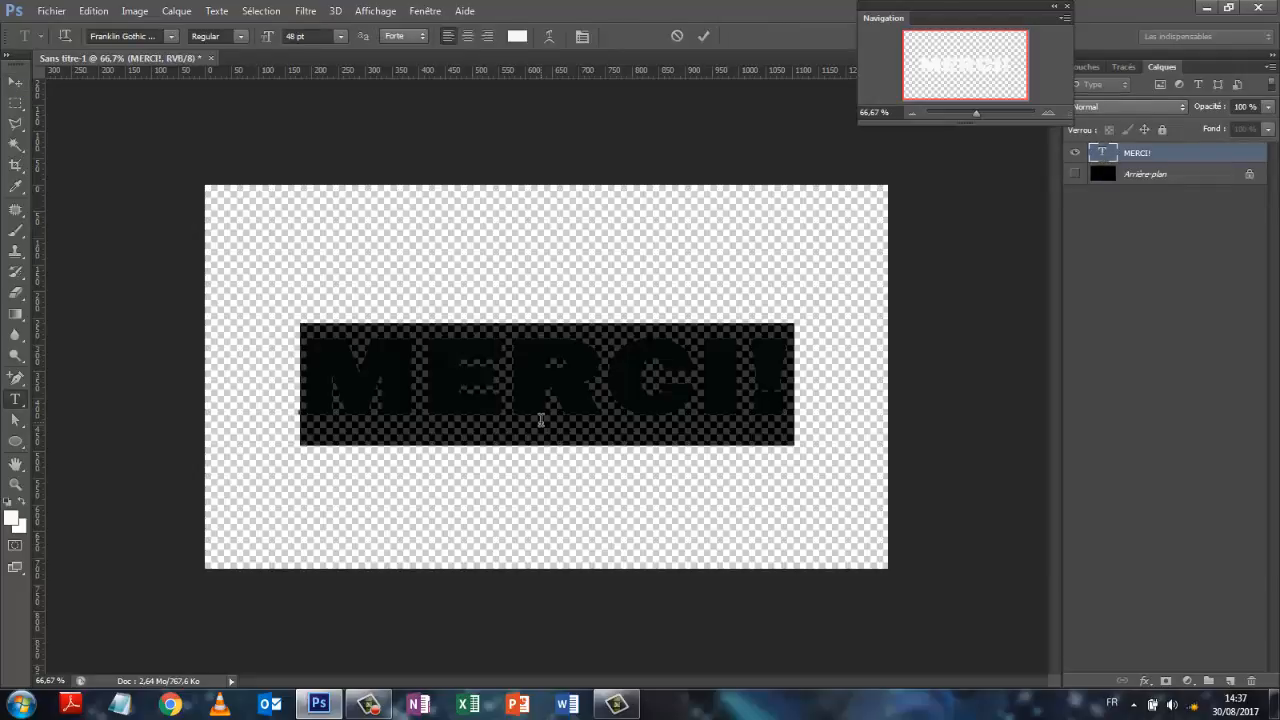
click(517, 38)
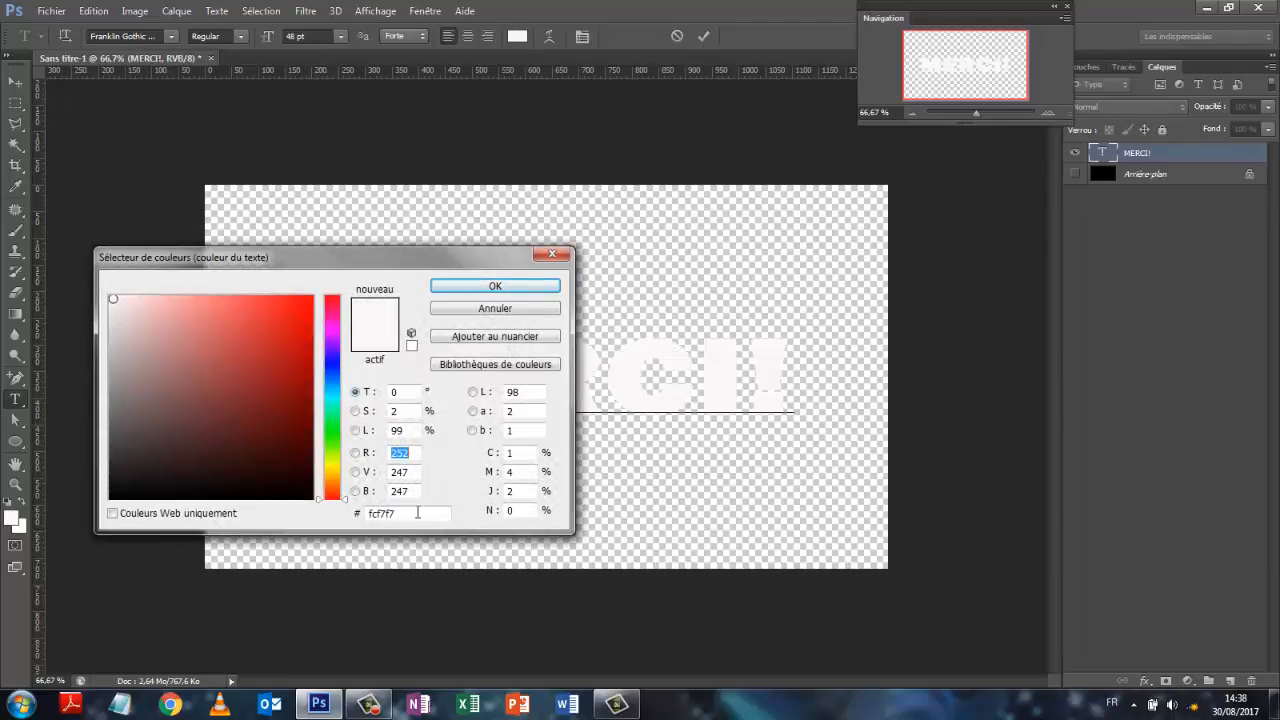
click(418, 512)
text(000000)
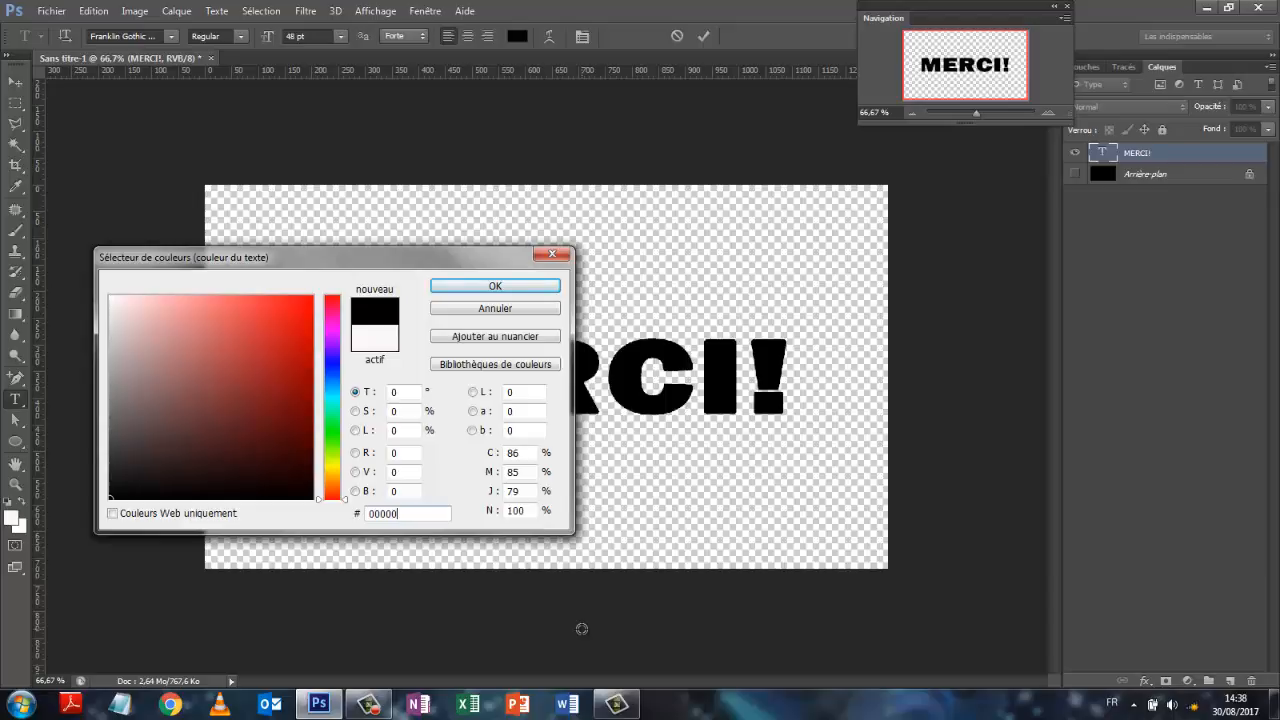
click(491, 288)
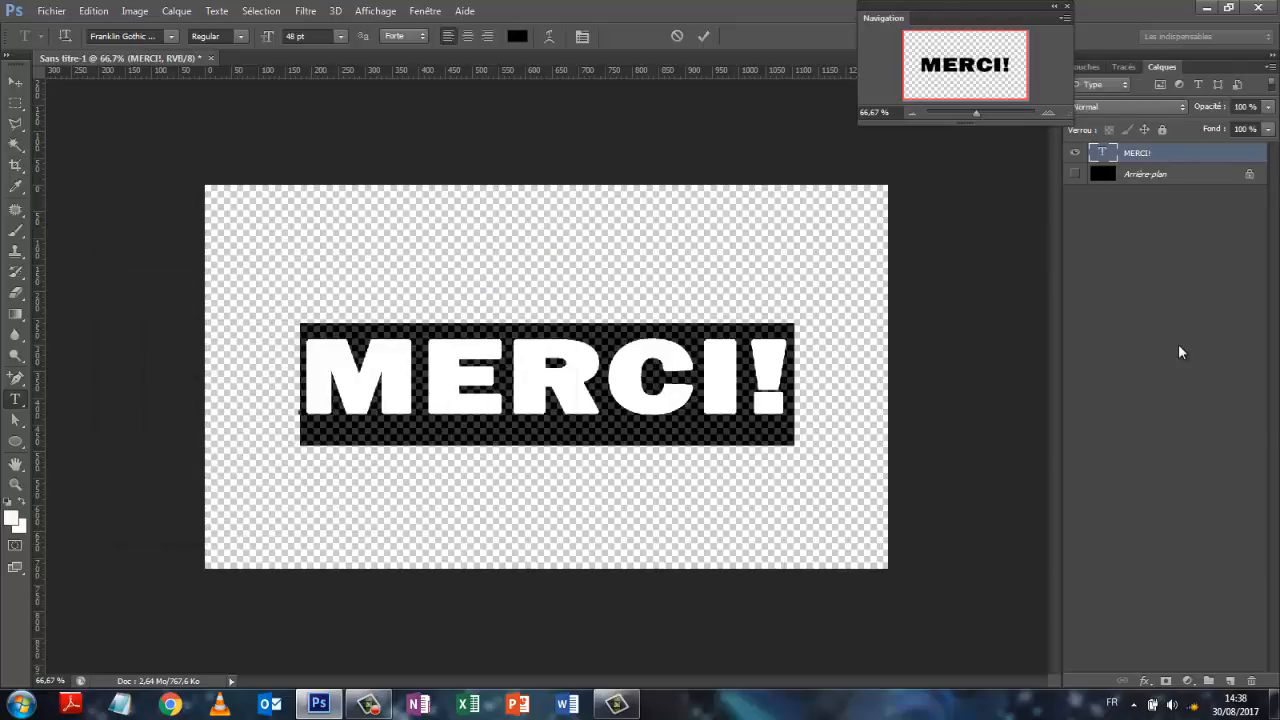
click(1172, 304)
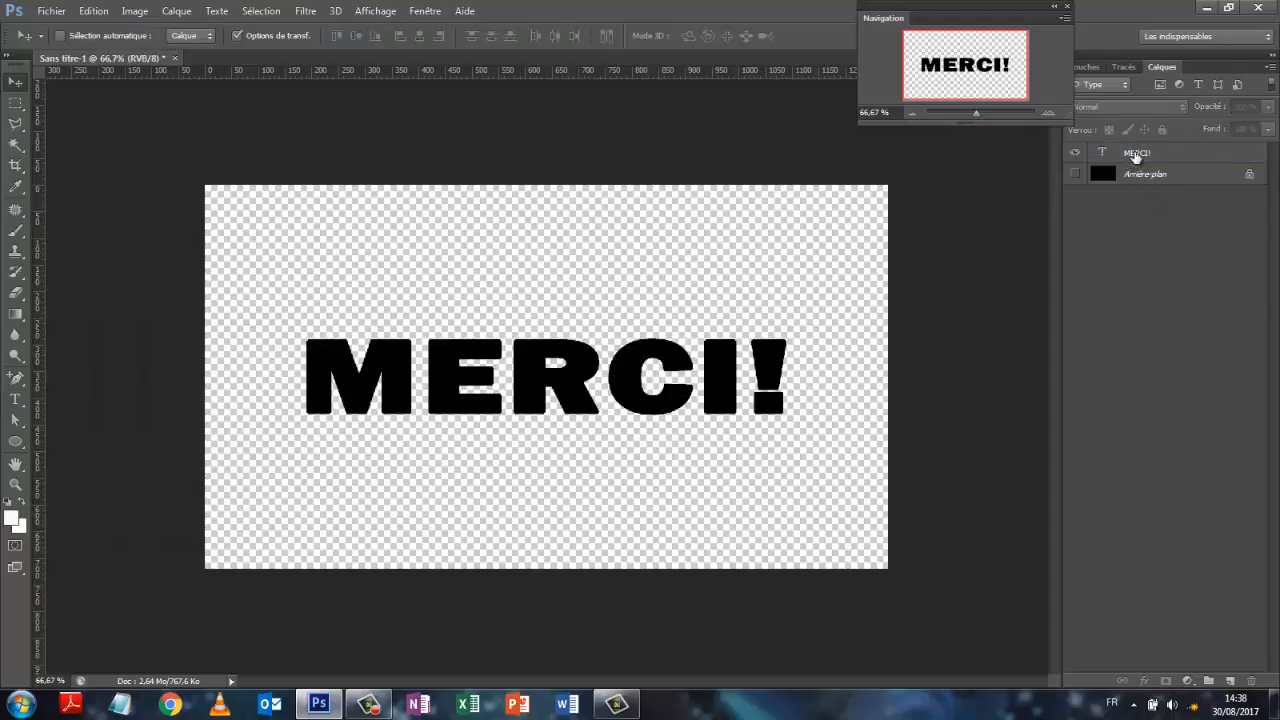
Add an Incrustation de motif effect to the MERCI! layer with the last yellow-circle pattern, scaled to about 21%.
click(1135, 155)
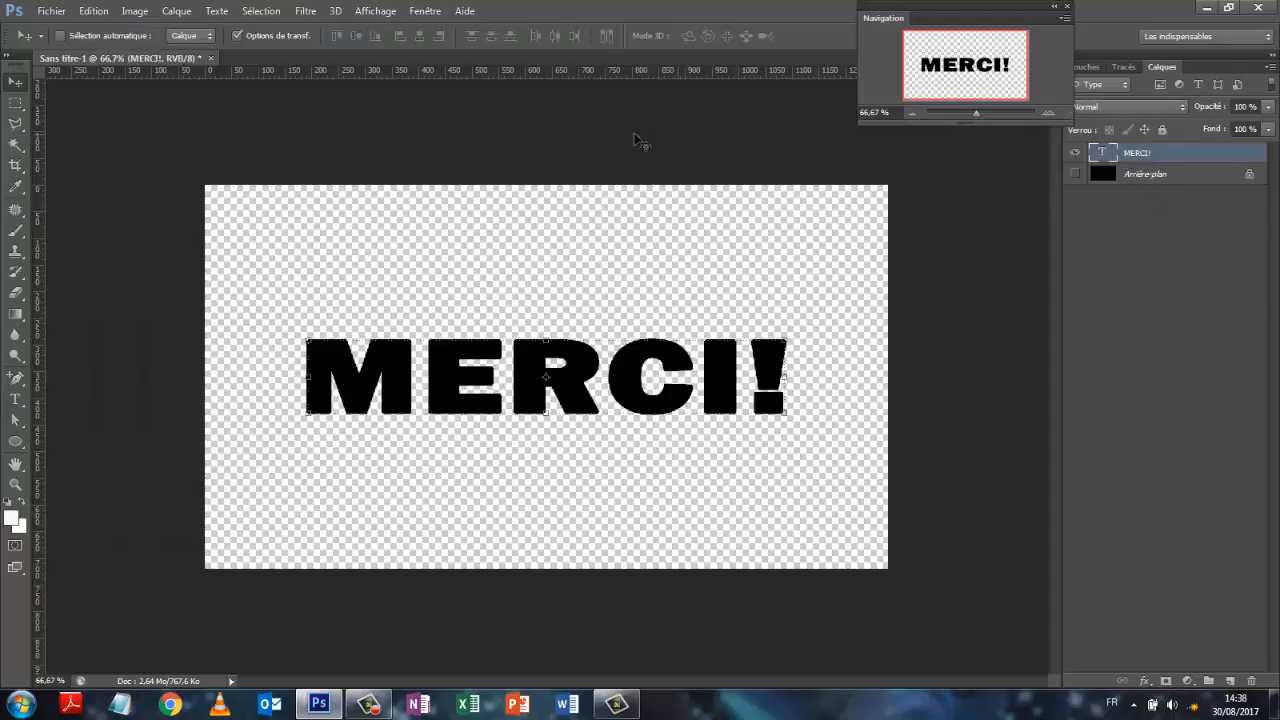
click(178, 11)
mouse_move(330, 97)
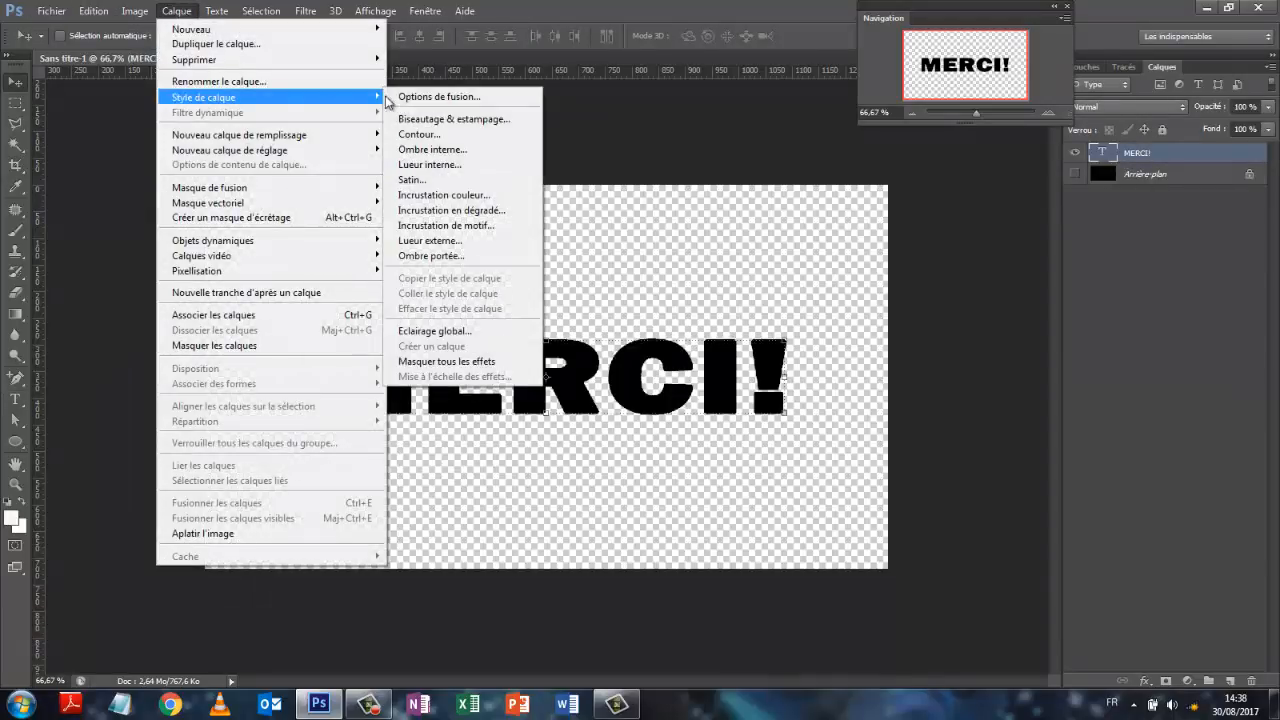
click(418, 97)
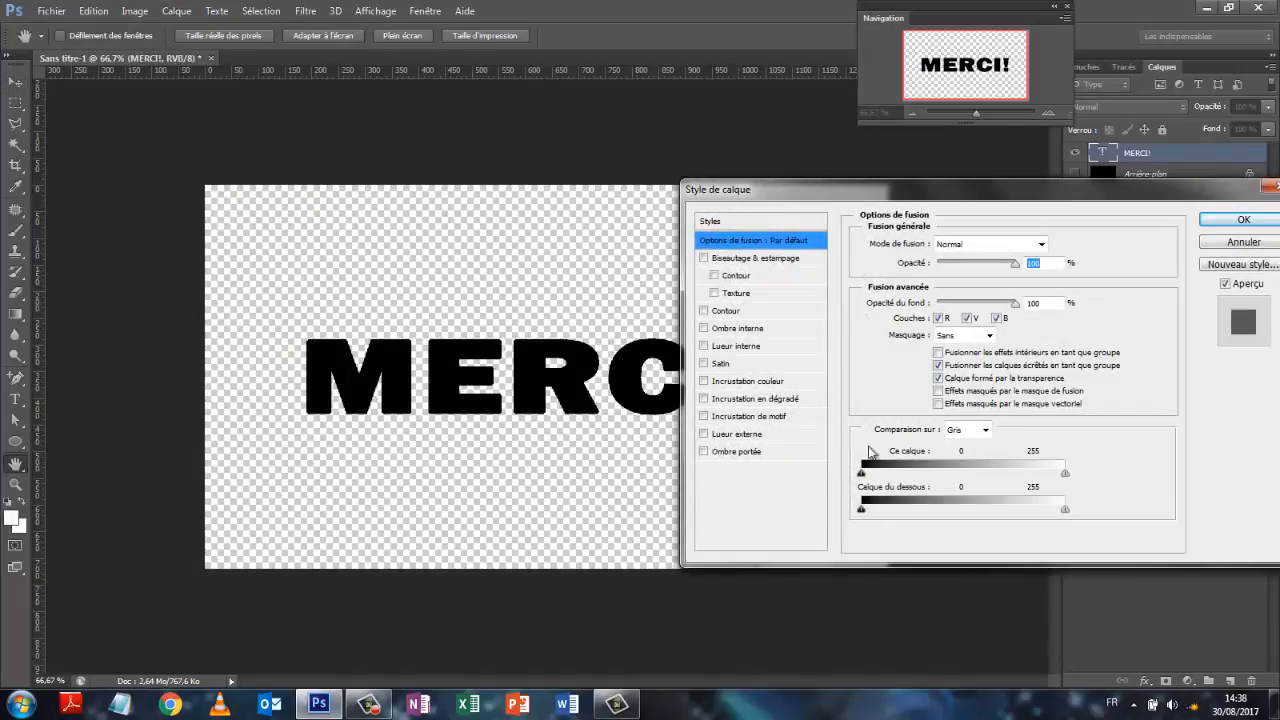
click(704, 418)
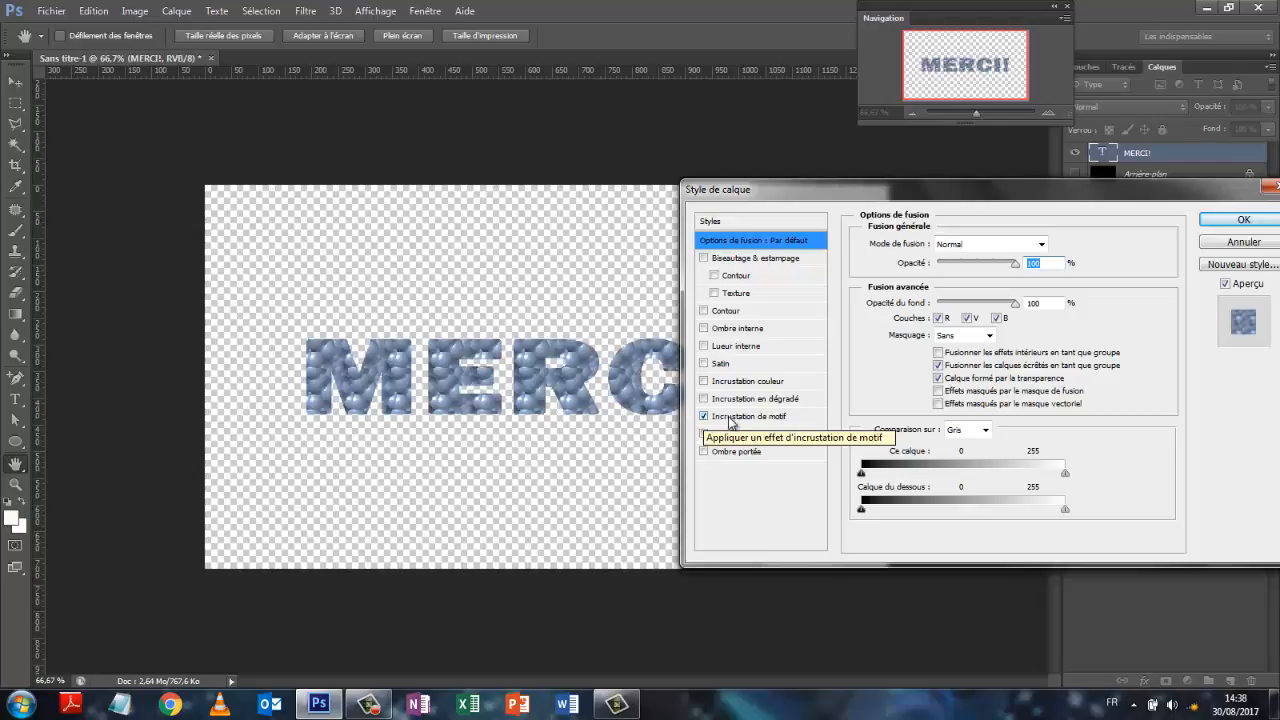
click(730, 418)
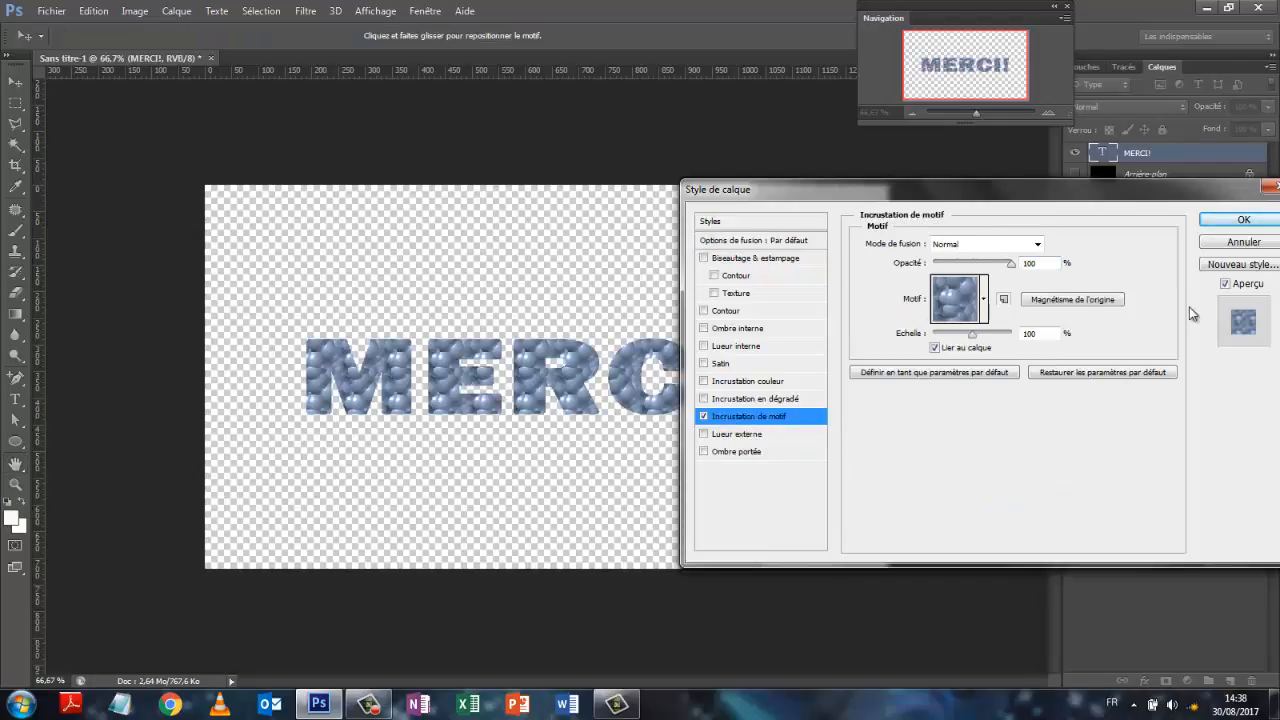
click(985, 300)
click(985, 428)
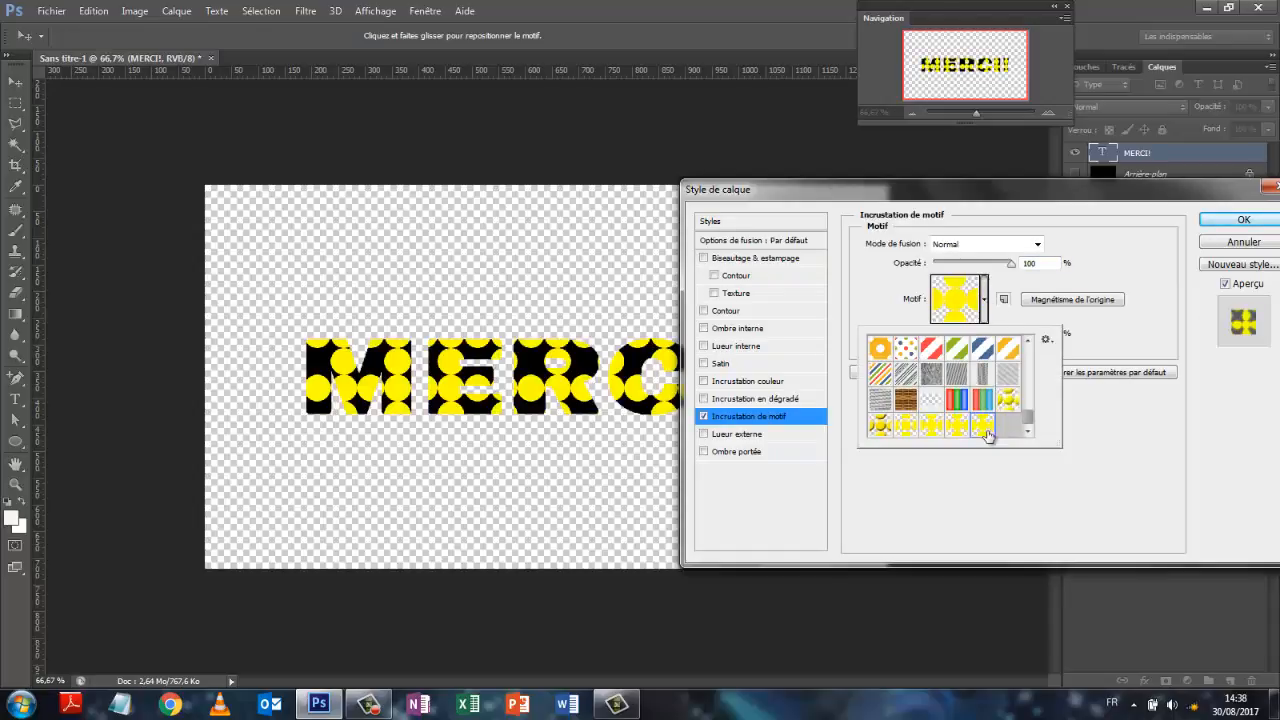
click(1140, 466)
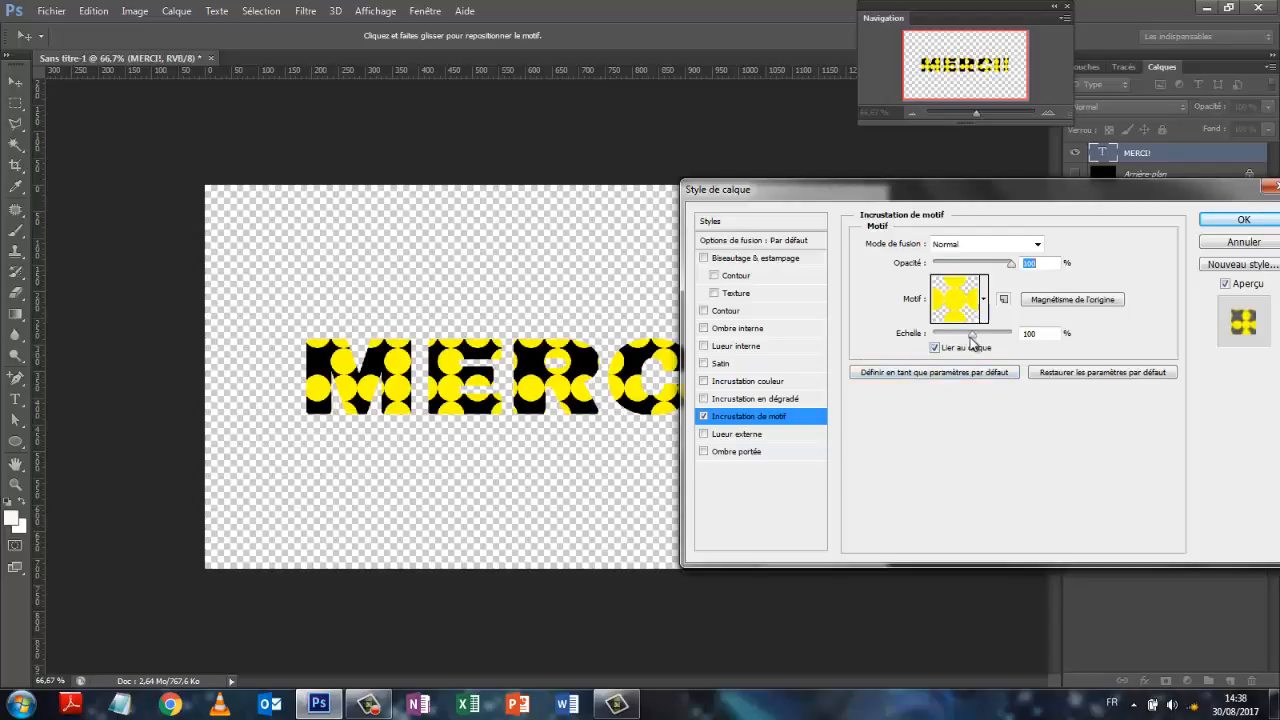
drag(975, 343, 943, 348)
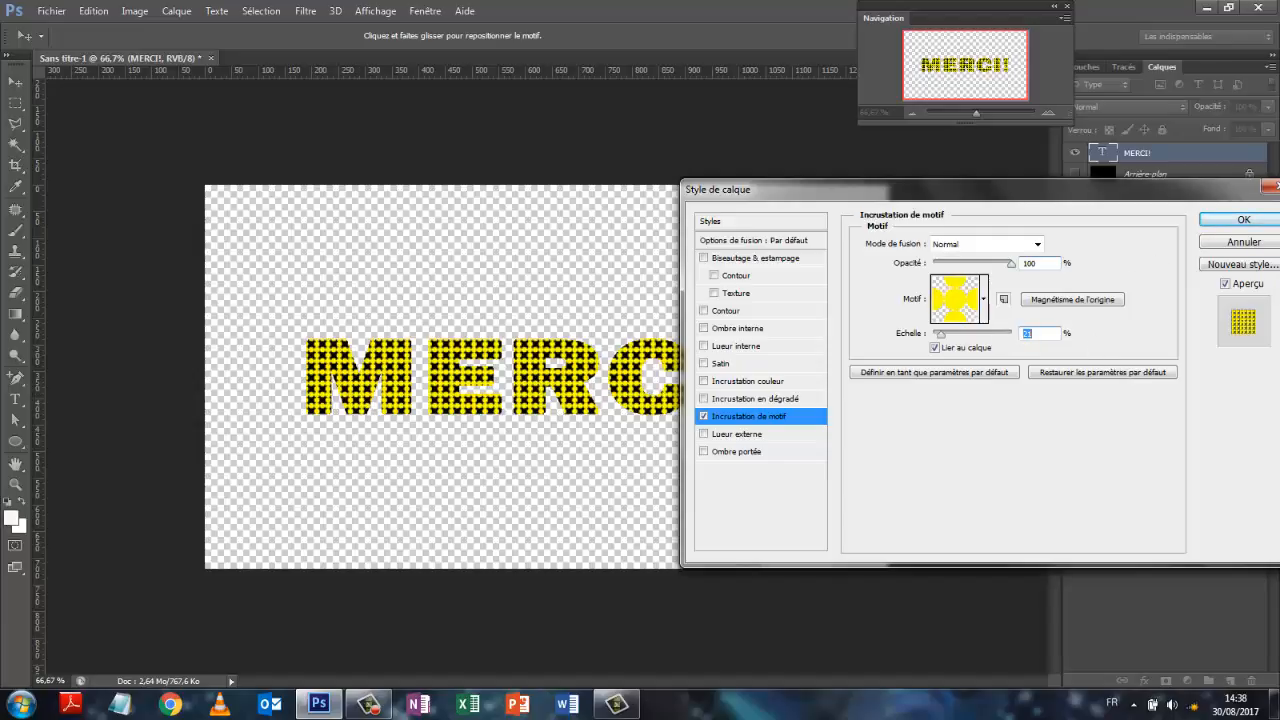
Enable the Lueur externe effect on the MERCI! layer and set its glow colour to bright yellow.
click(704, 434)
click(754, 434)
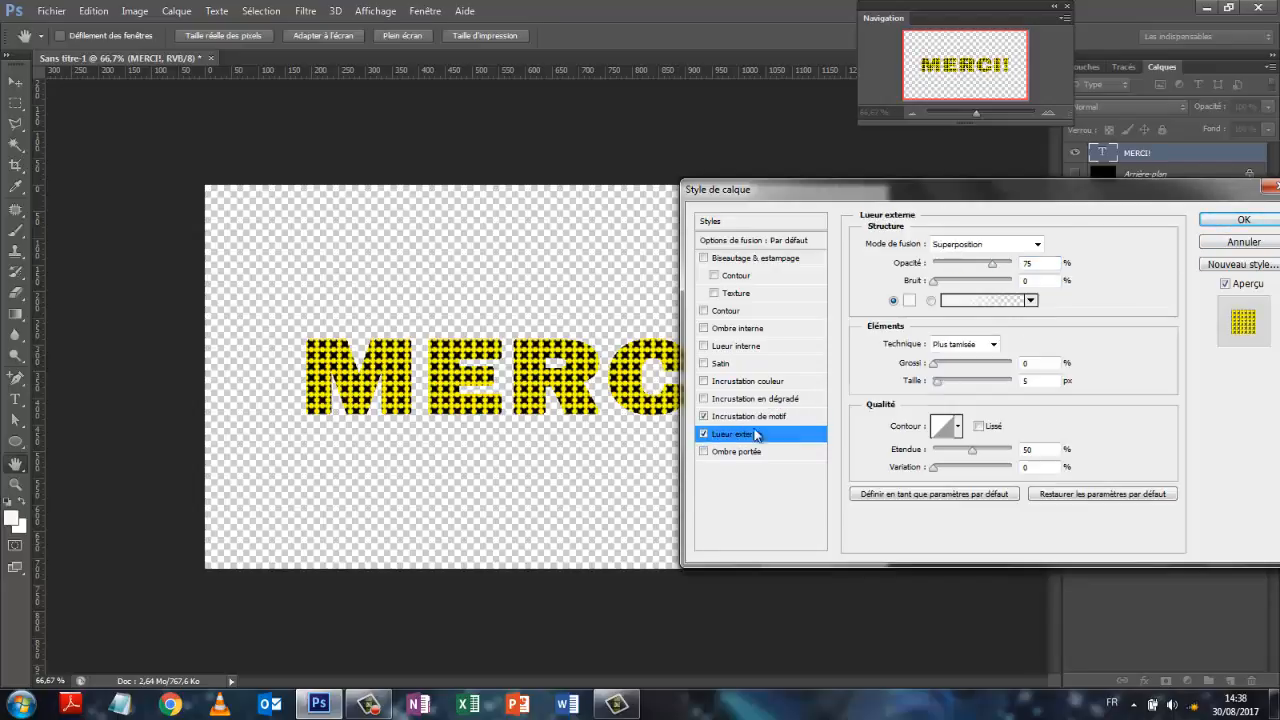
click(910, 303)
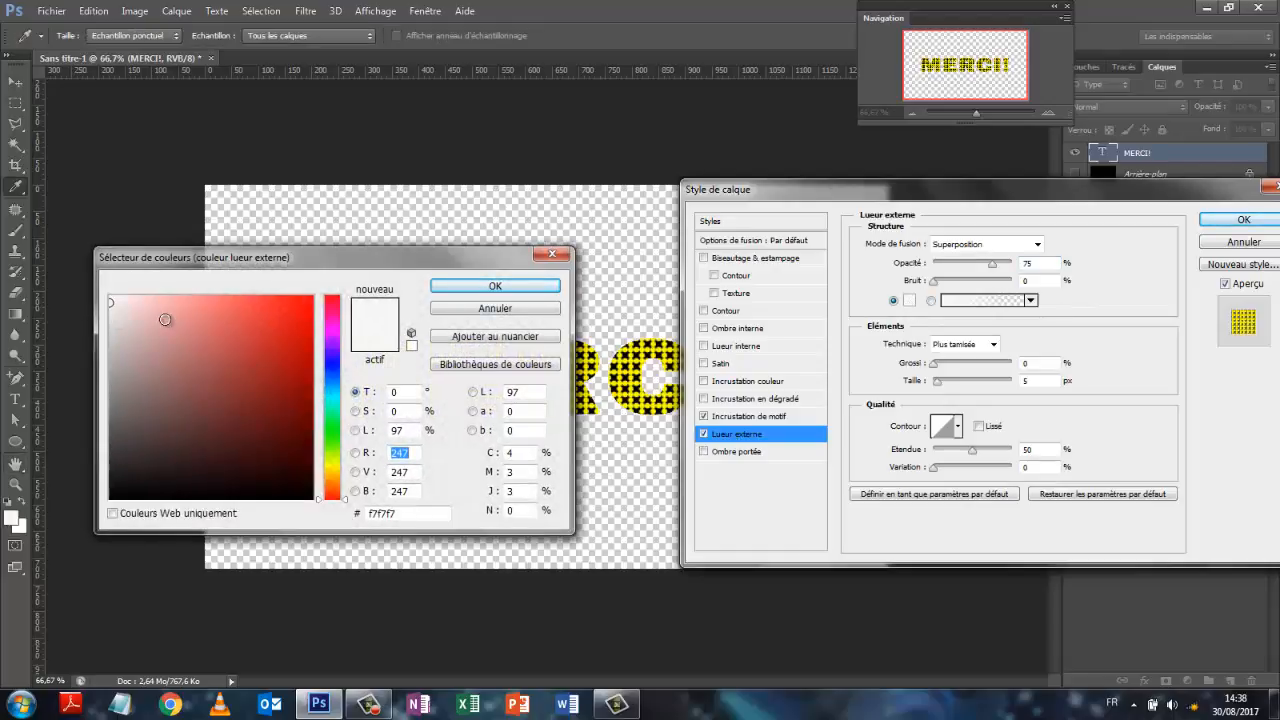
click(333, 465)
click(300, 306)
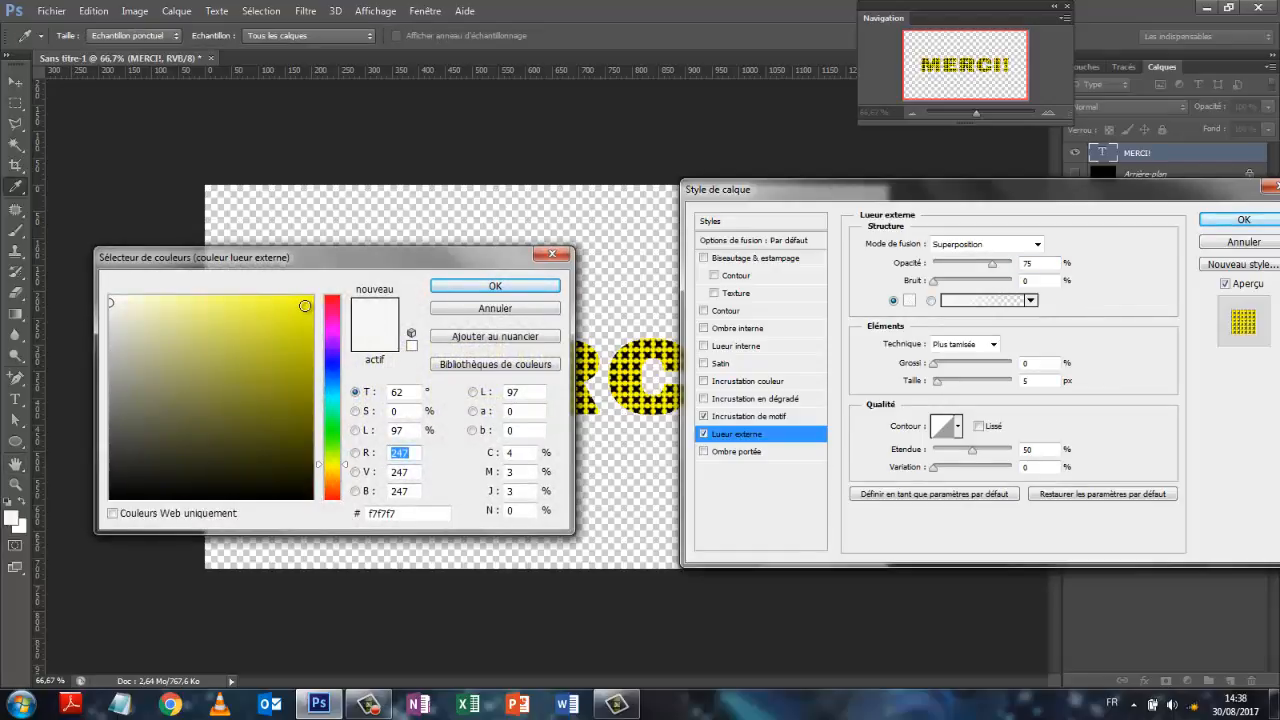
click(495, 286)
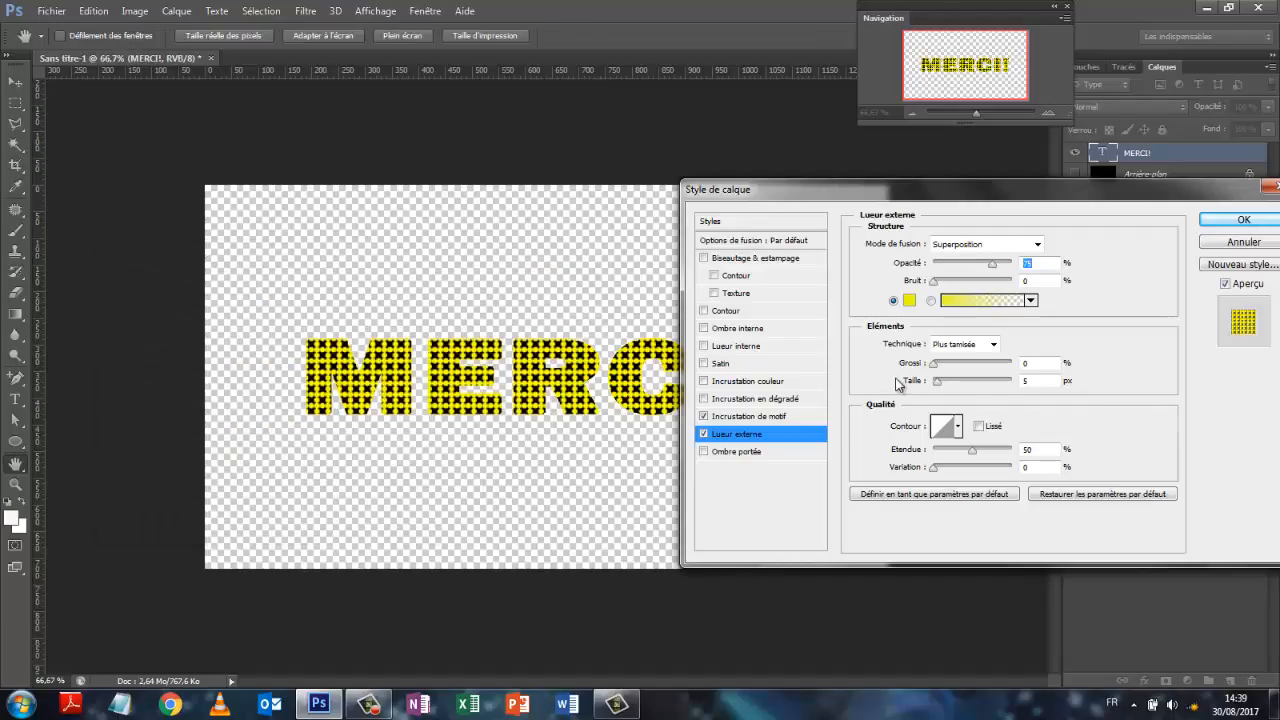
Set the Lueur externe size to about 54 px and opacity to about 62%, apply it, and show the Arrière-plan layer.
drag(938, 390, 953, 390)
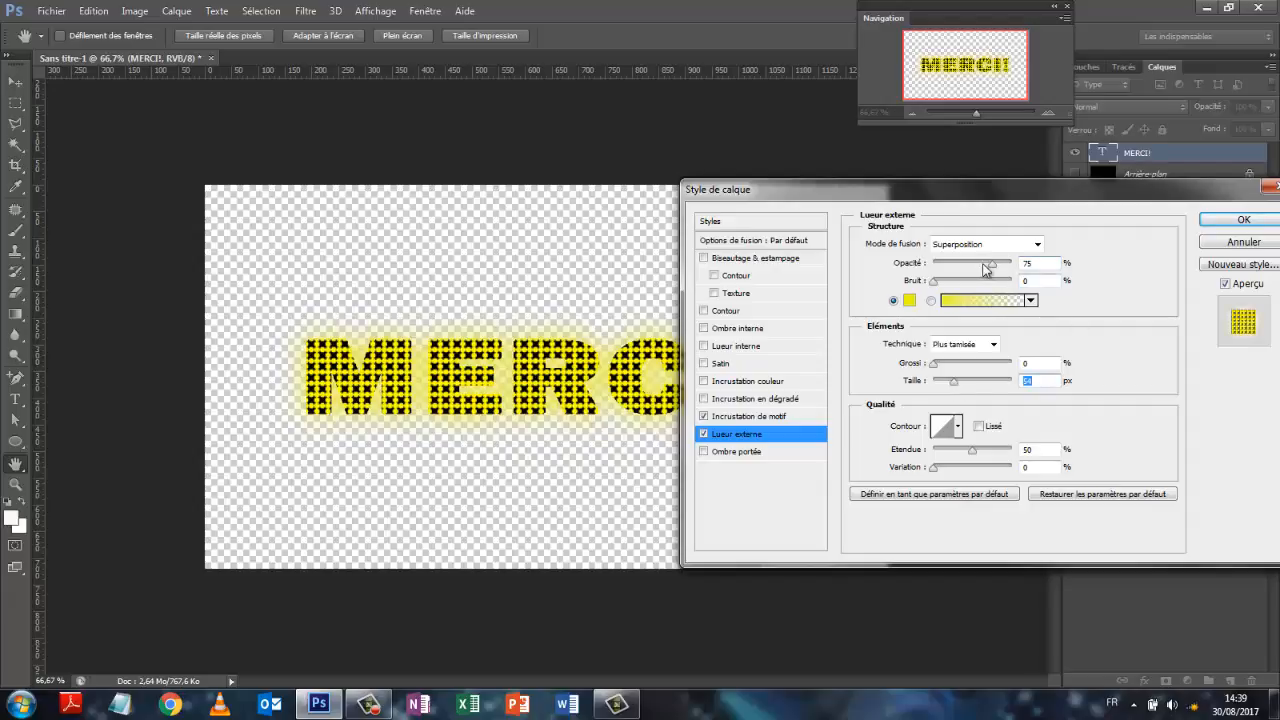
click(994, 266)
mouse_move(994, 266)
mouse_down()
mouse_move(972, 268)
mouse_move(985, 267)
mouse_up()
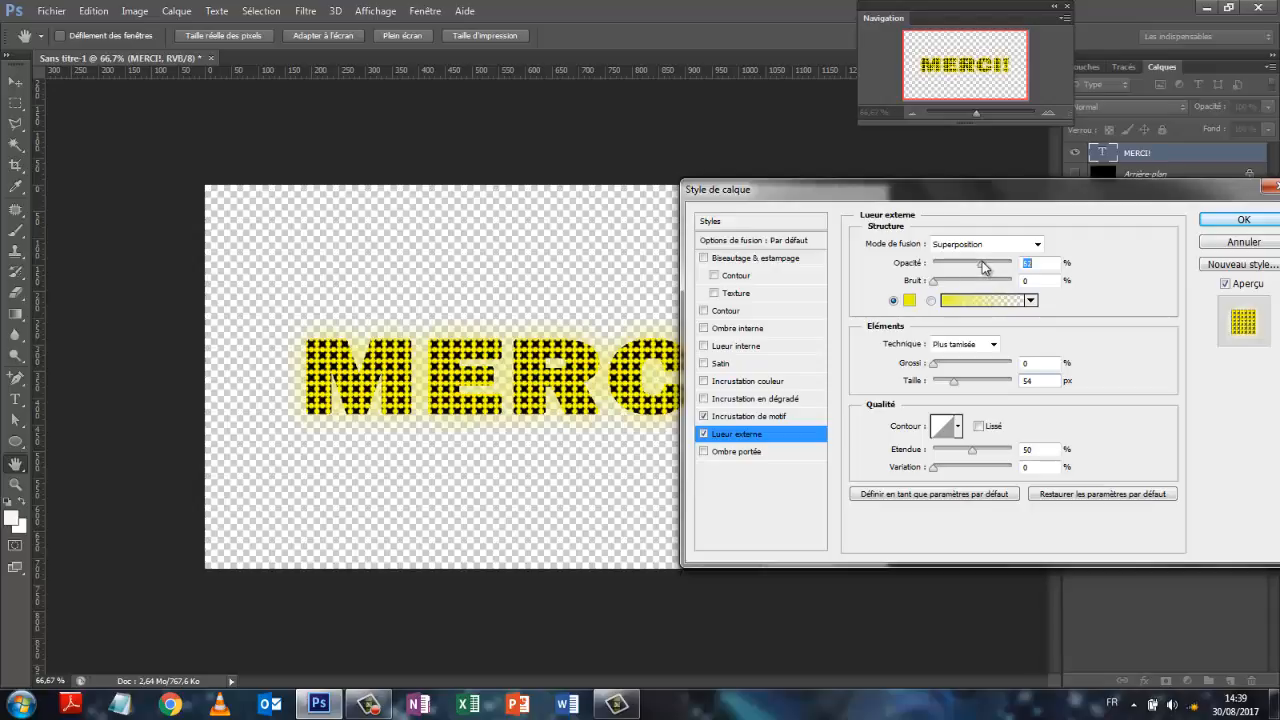
click(1238, 222)
click(1075, 219)
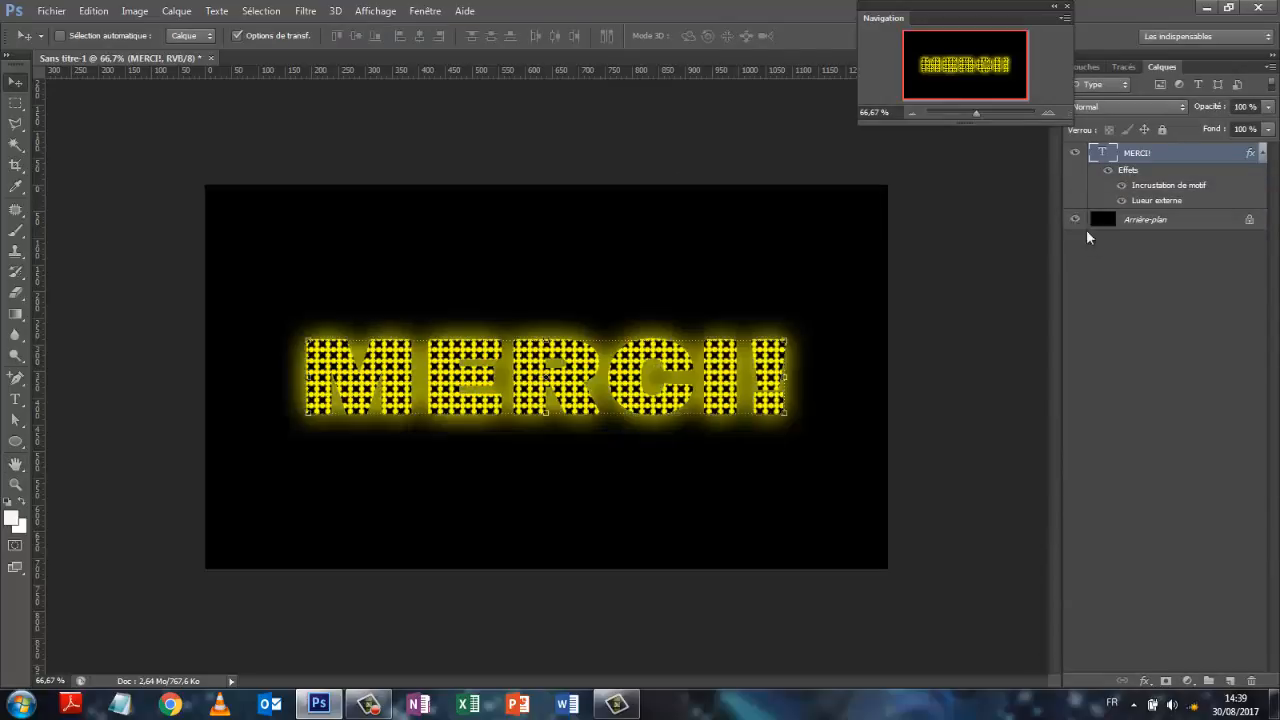
click(1221, 413)
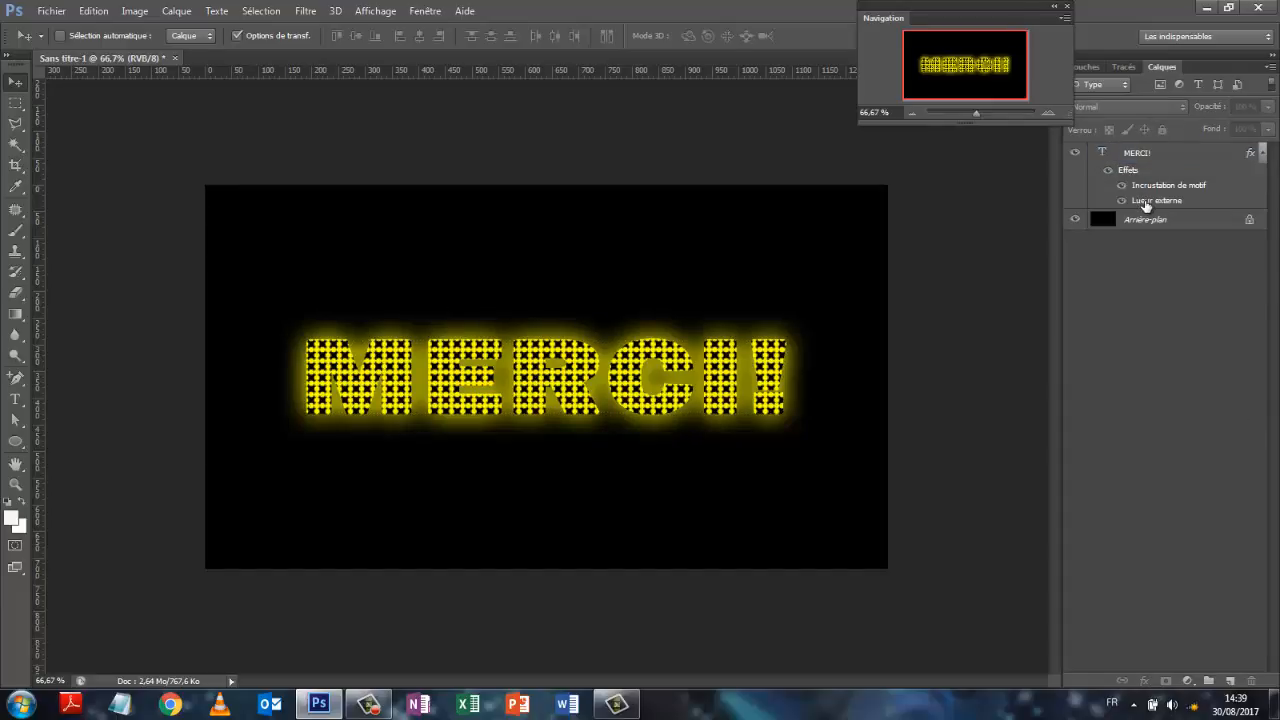
Refine the MERCI! layer's Lueur externe to about 21 px Taille, 49% Opacité, 27% Etendue and 9% Variation.
double_click(1145, 201)
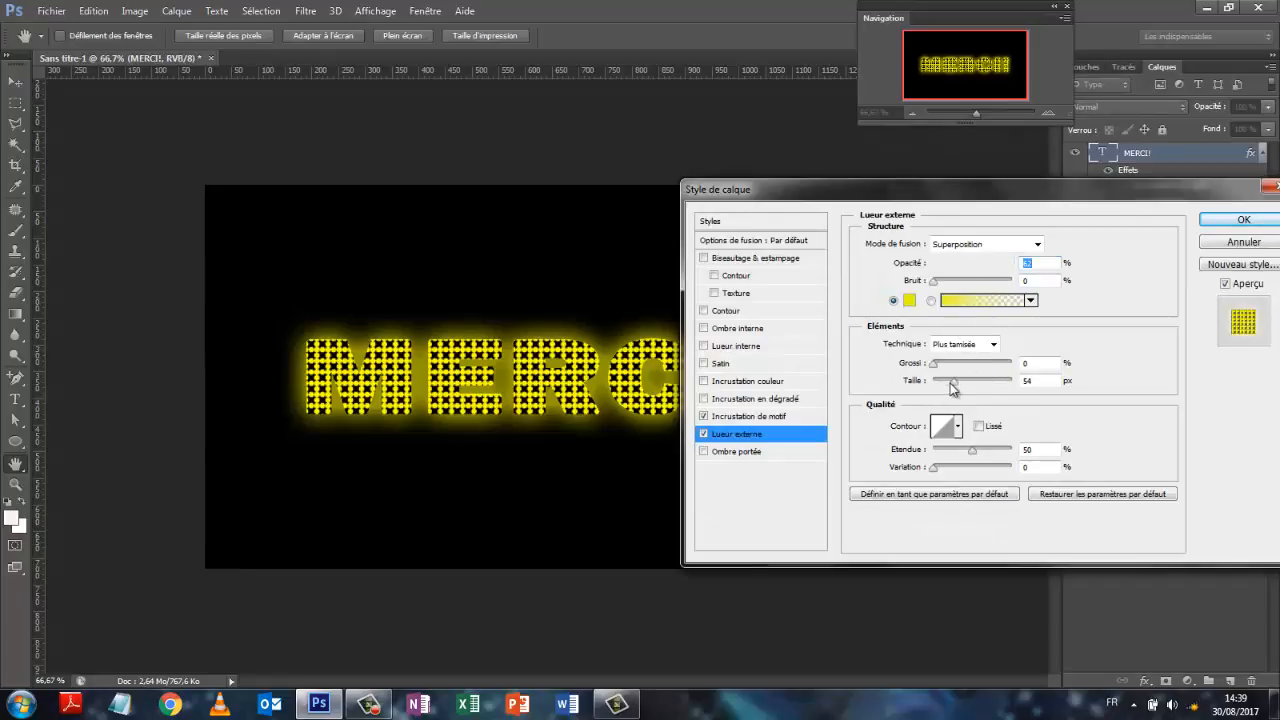
drag(952, 388, 948, 390)
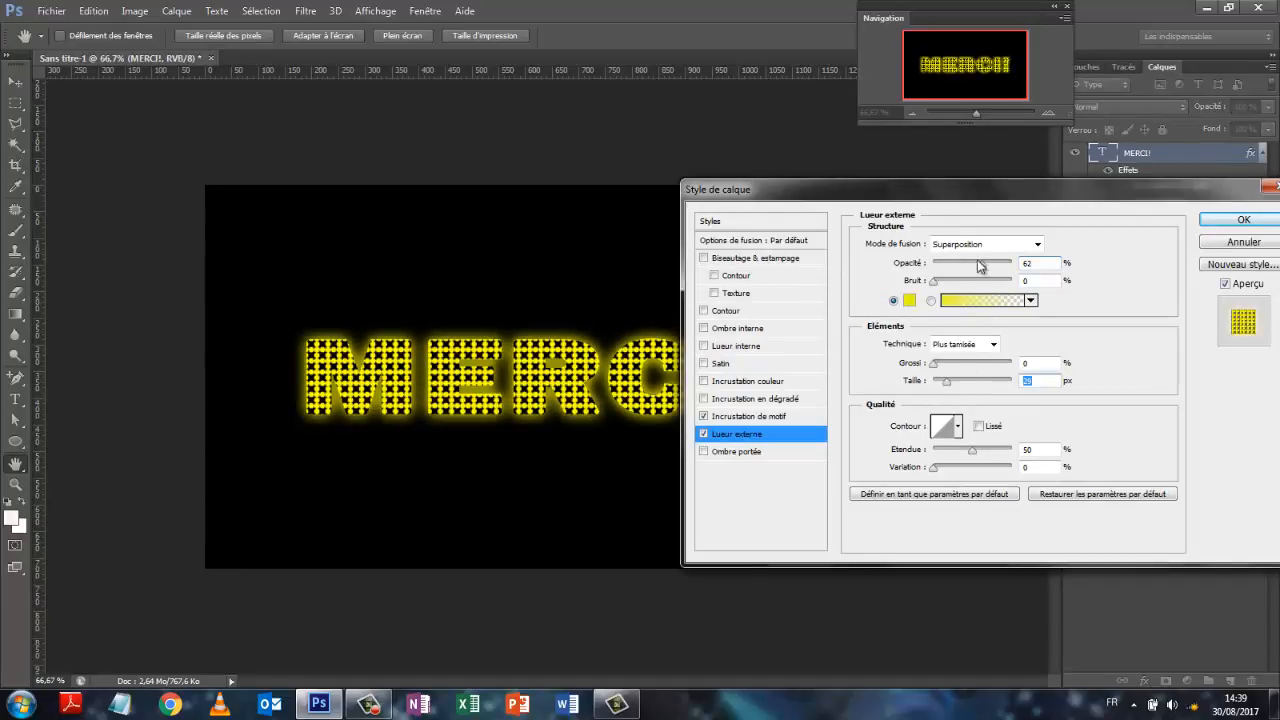
mouse_move(934, 468)
mouse_down()
mouse_move(985, 456)
mouse_move(940, 456)
mouse_move(955, 452)
mouse_move(958, 472)
mouse_move(940, 470)
mouse_up()
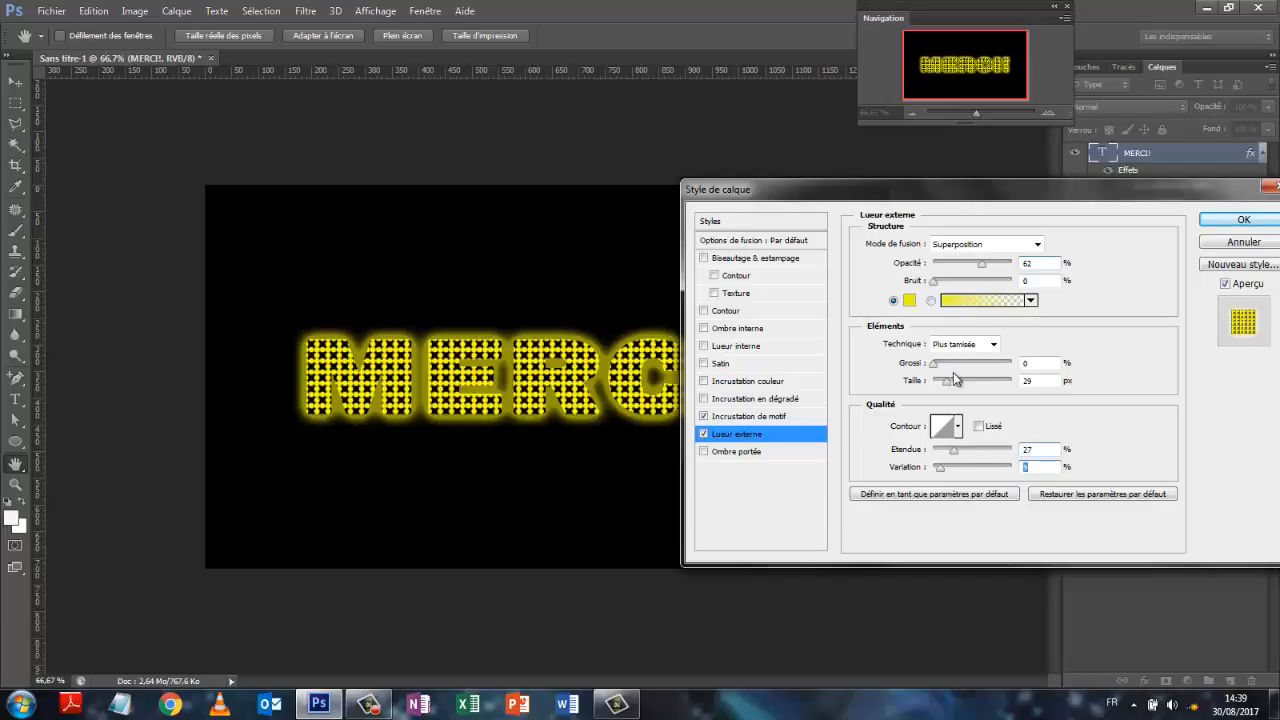
drag(934, 367, 950, 387)
mouse_move(984, 265)
mouse_down()
mouse_move(950, 266)
mouse_move(972, 268)
mouse_up()
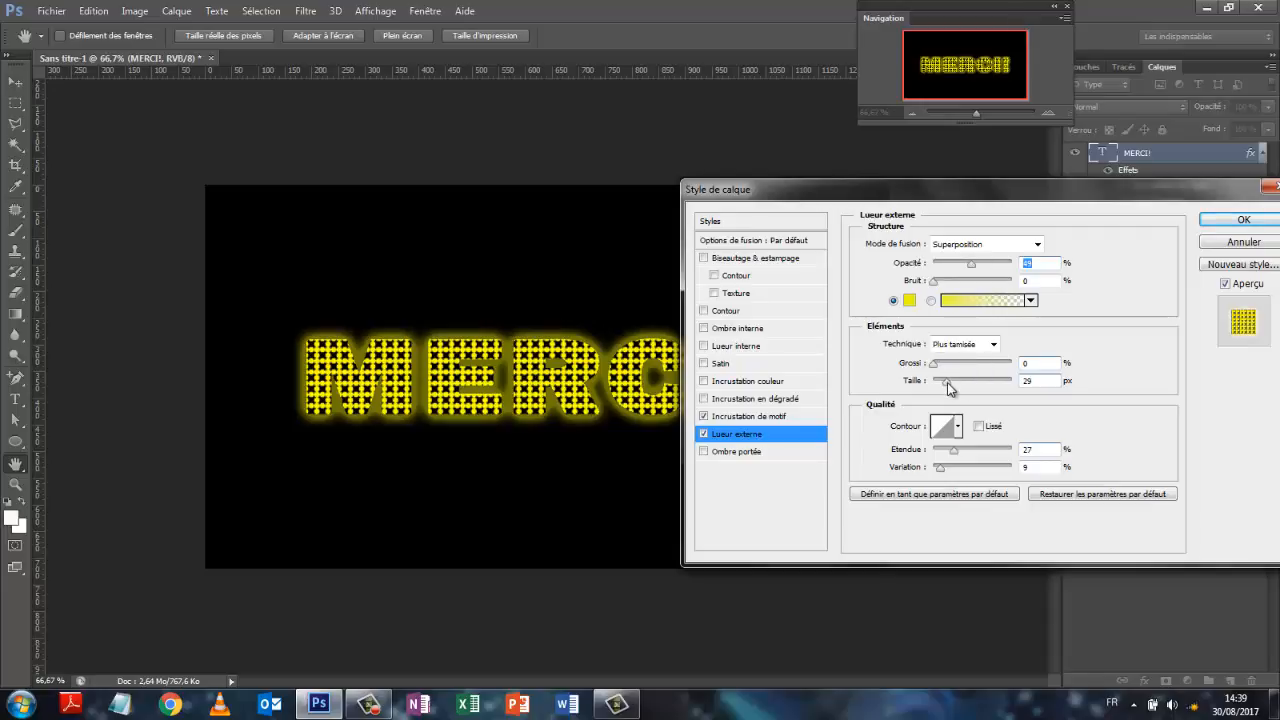
mouse_move(948, 383)
mouse_down()
mouse_move(970, 383)
mouse_move(947, 384)
mouse_up()
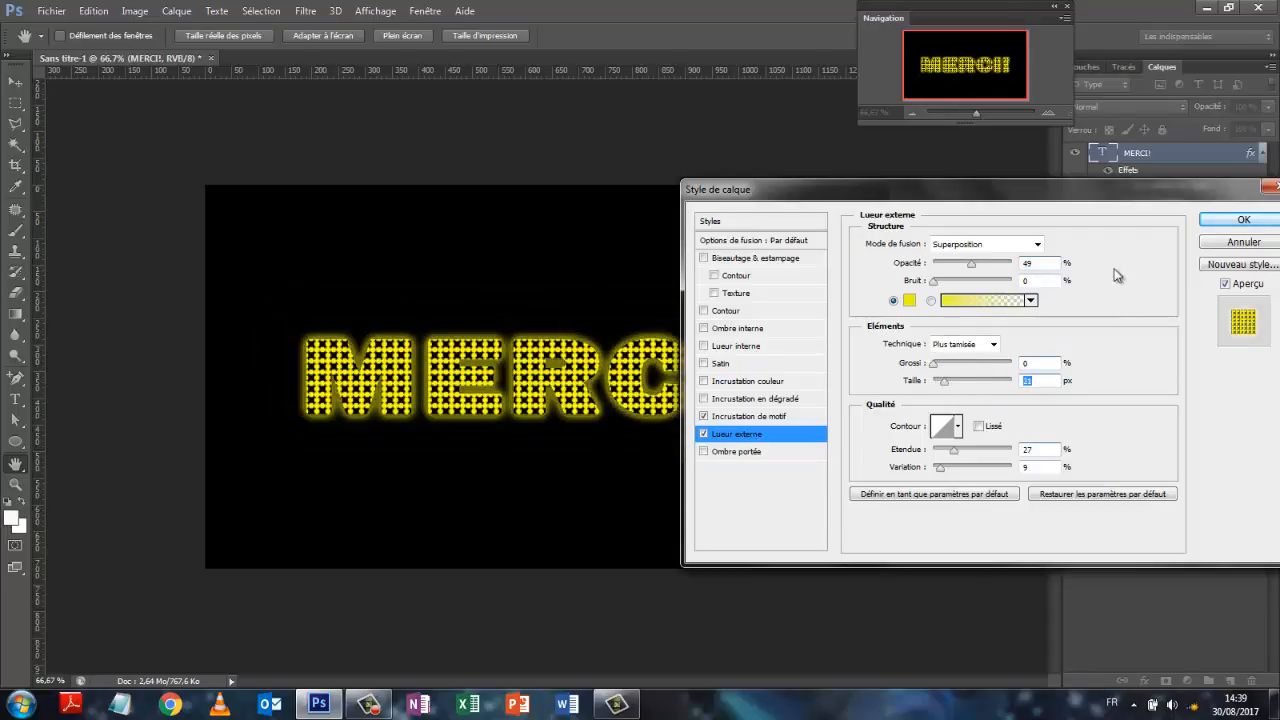
click(1225, 226)
click(1145, 392)
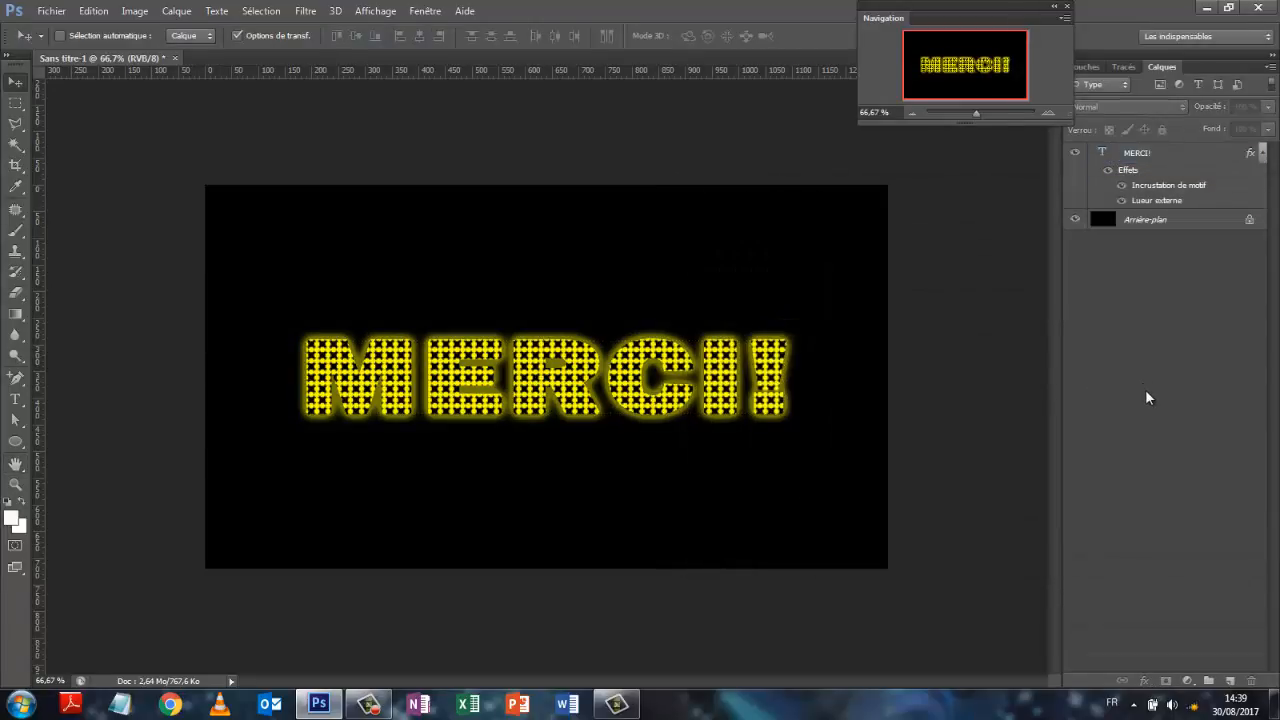
Stamp the MERCI! and Arrière-plan layers into a new merged layer on top, and hide the two original layers.
click(1150, 155)
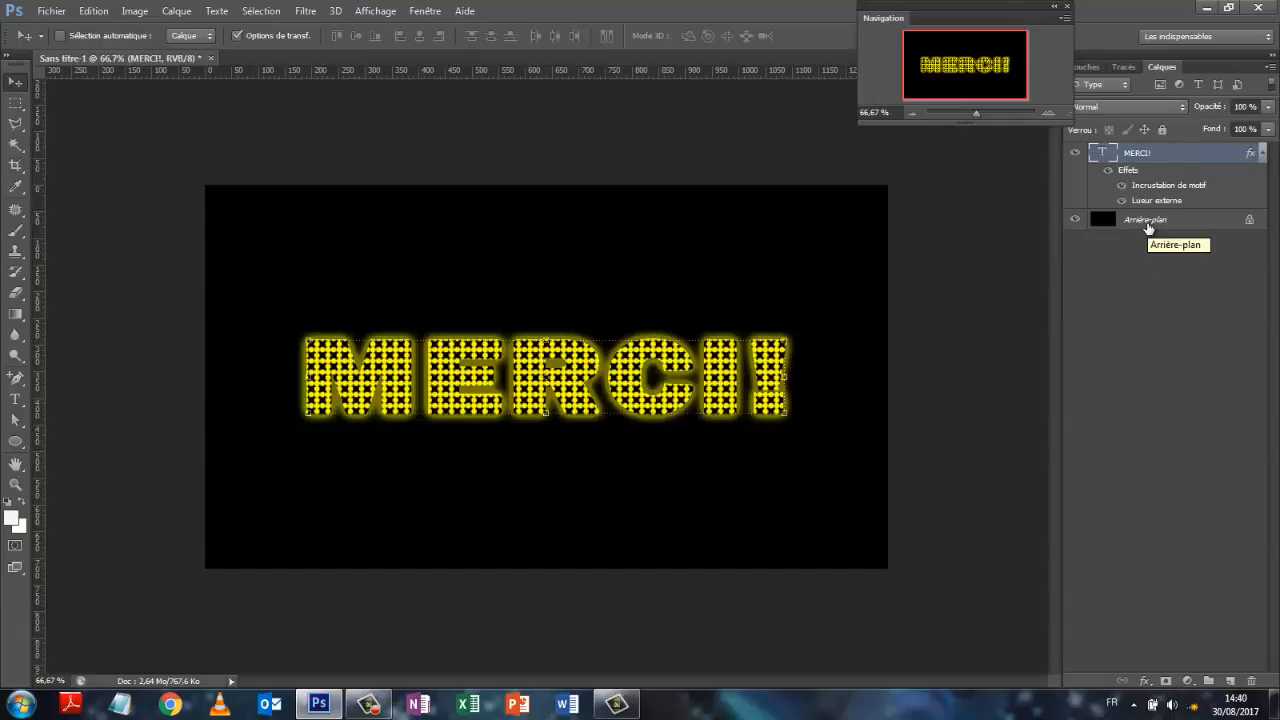
click(1147, 226)
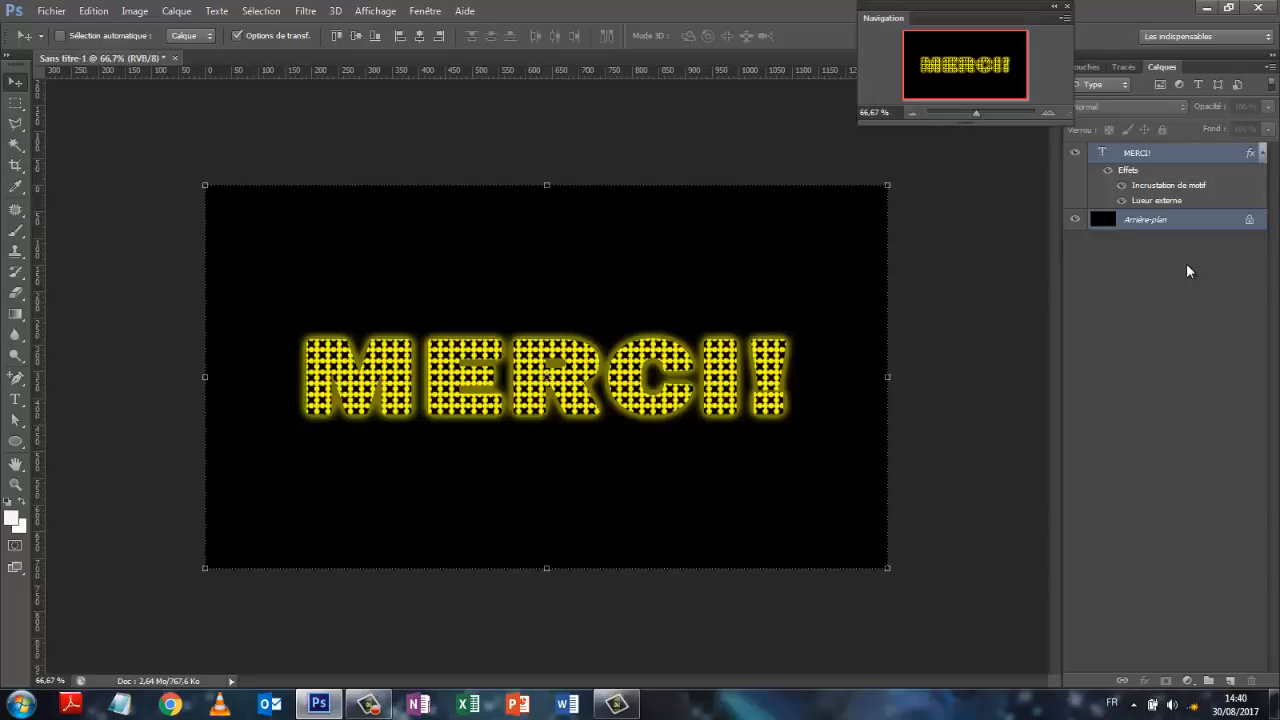
key(ctrl+shift+alt+e)
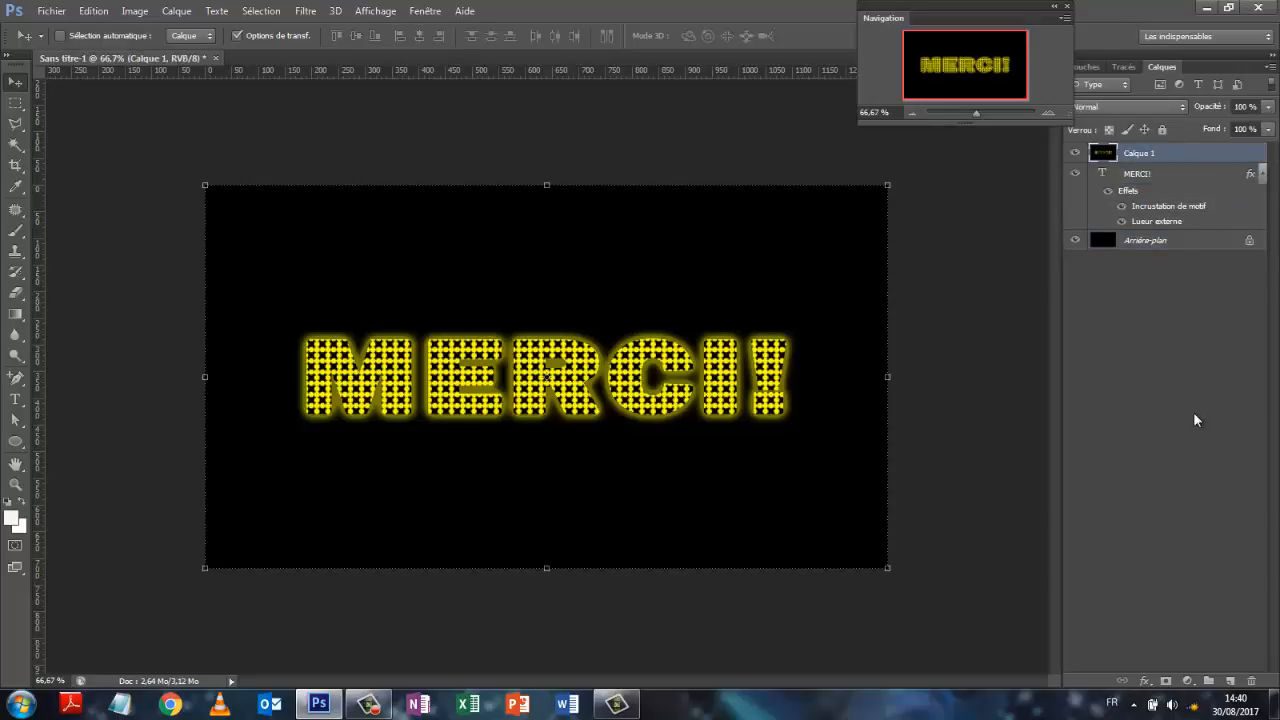
drag(1078, 176, 1077, 240)
Apply a Perspective transform to the merged MERCI! layer, enlarging its right side and tilting the text upward to the right by about 13°.
click(92, 11)
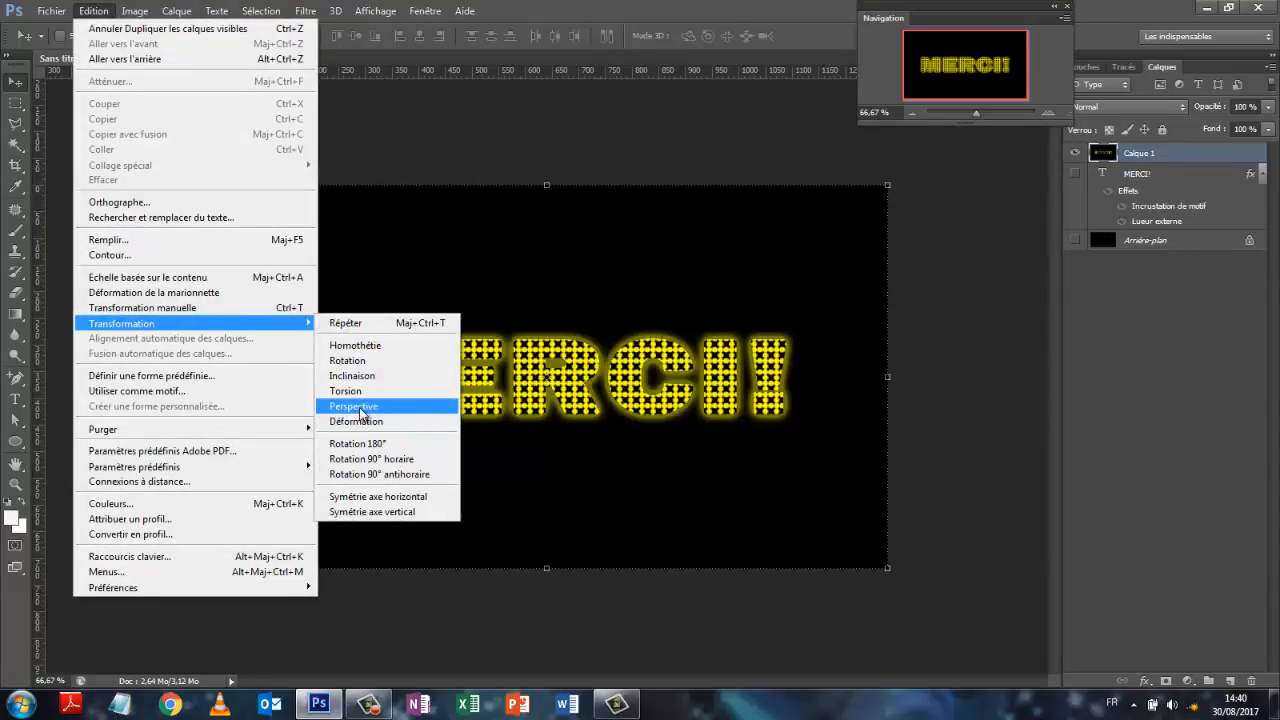
click(360, 407)
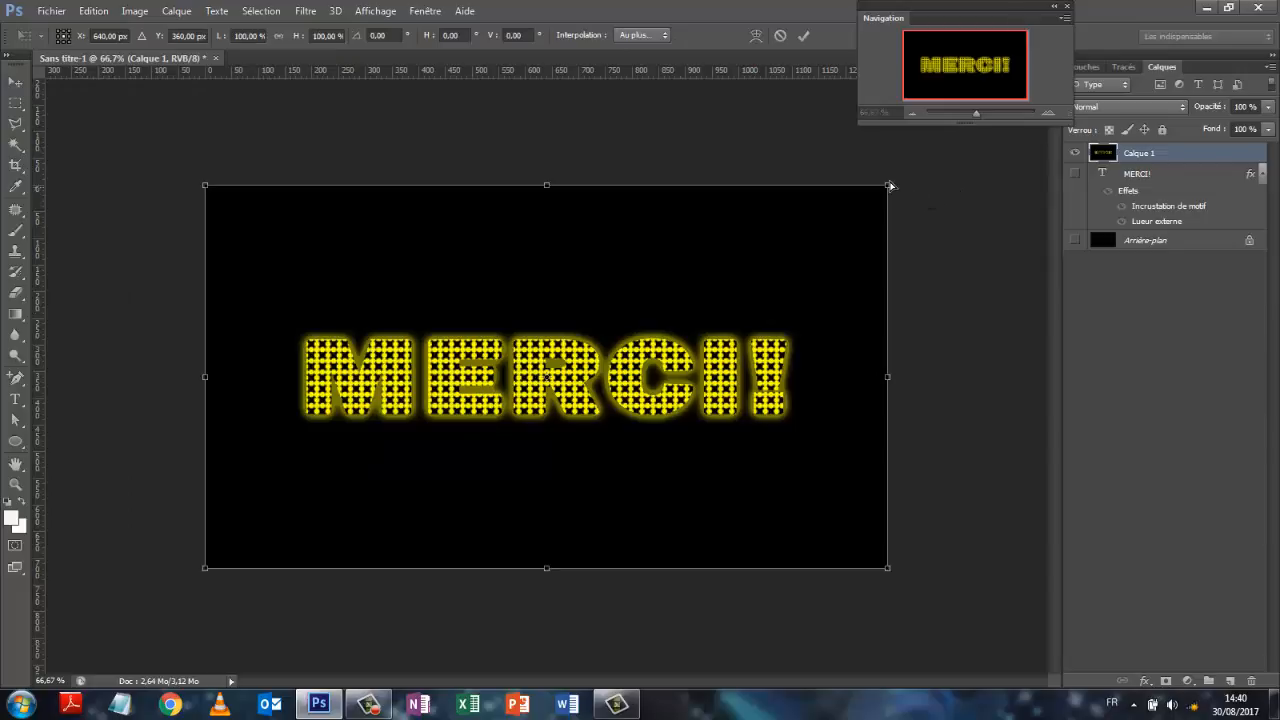
drag(890, 186, 872, 56)
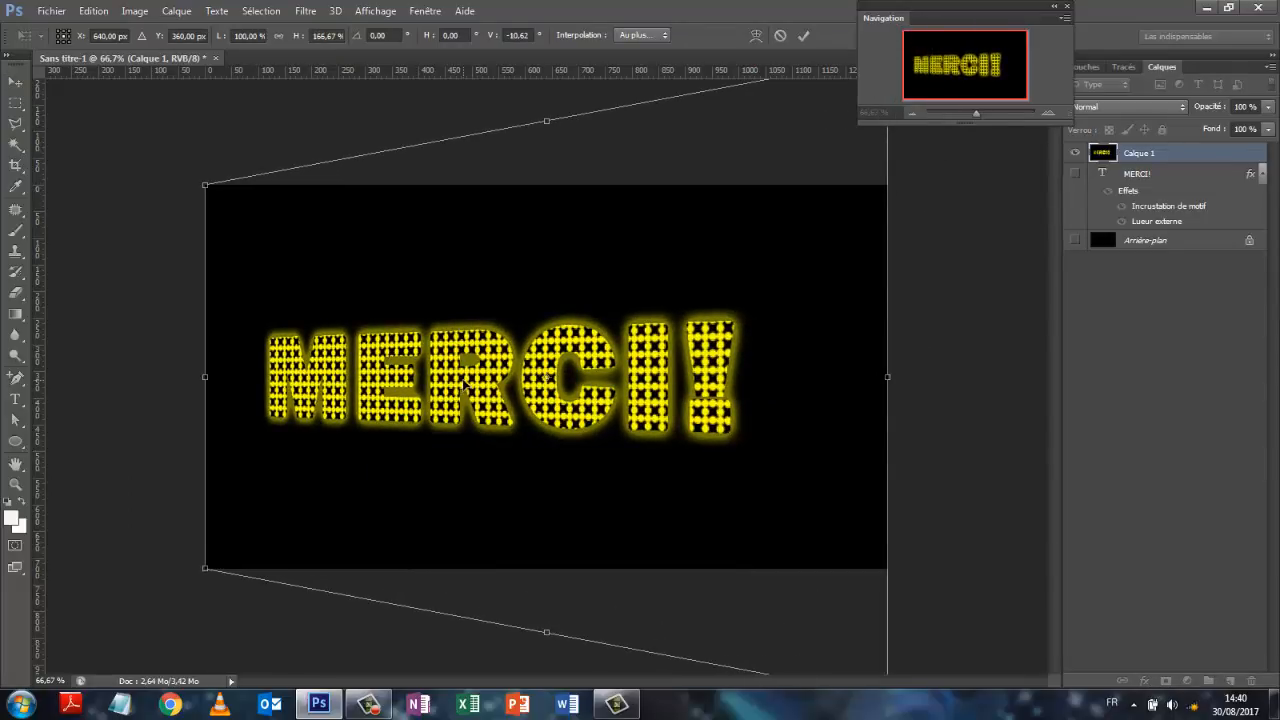
mouse_move(463, 382)
mouse_down()
mouse_move(484, 381)
mouse_move(463, 383)
mouse_up()
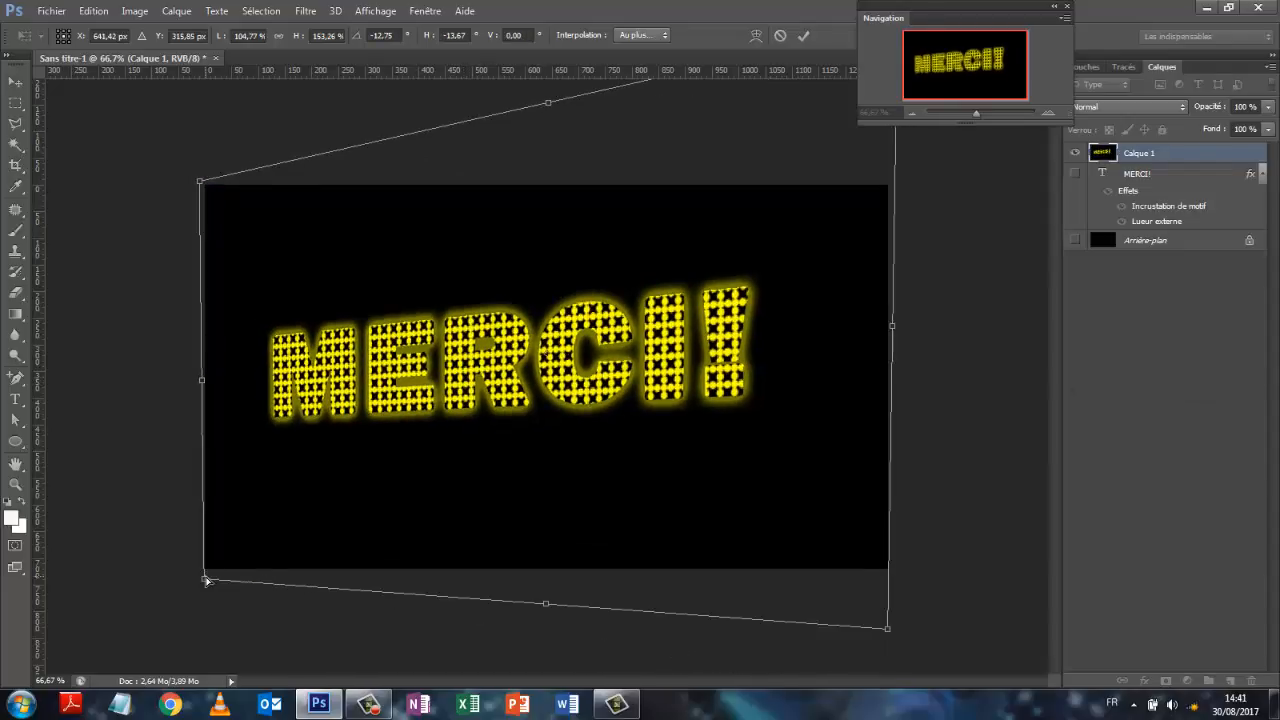
drag(206, 580, 204, 570)
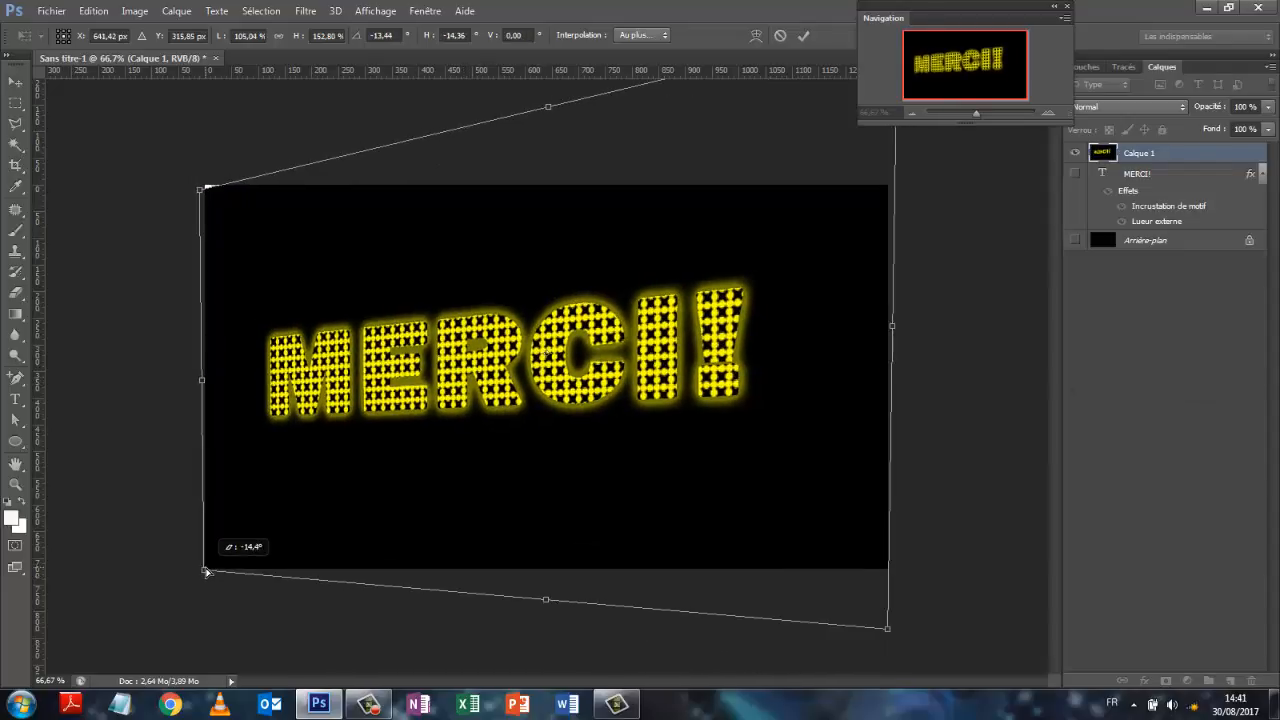
click(805, 37)
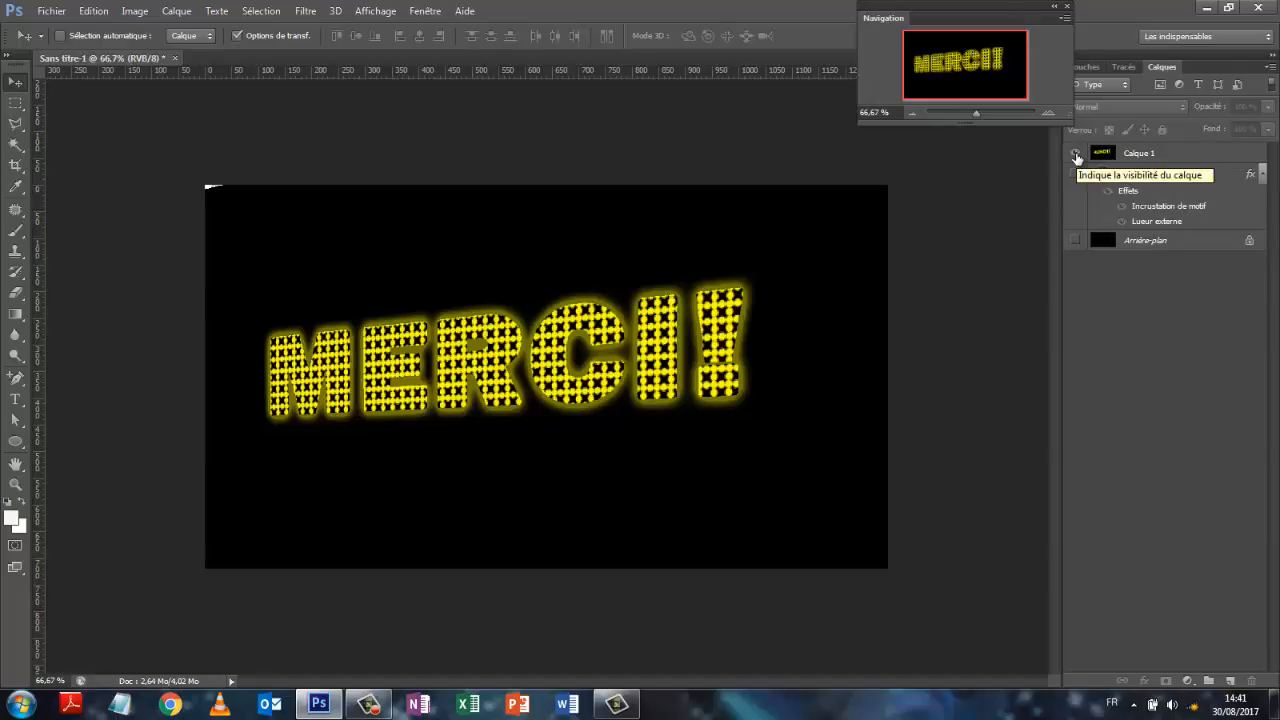
Hide the transformed Calque 1 layer and show the original MERCI! and Arrière-plan layers.
click(1076, 154)
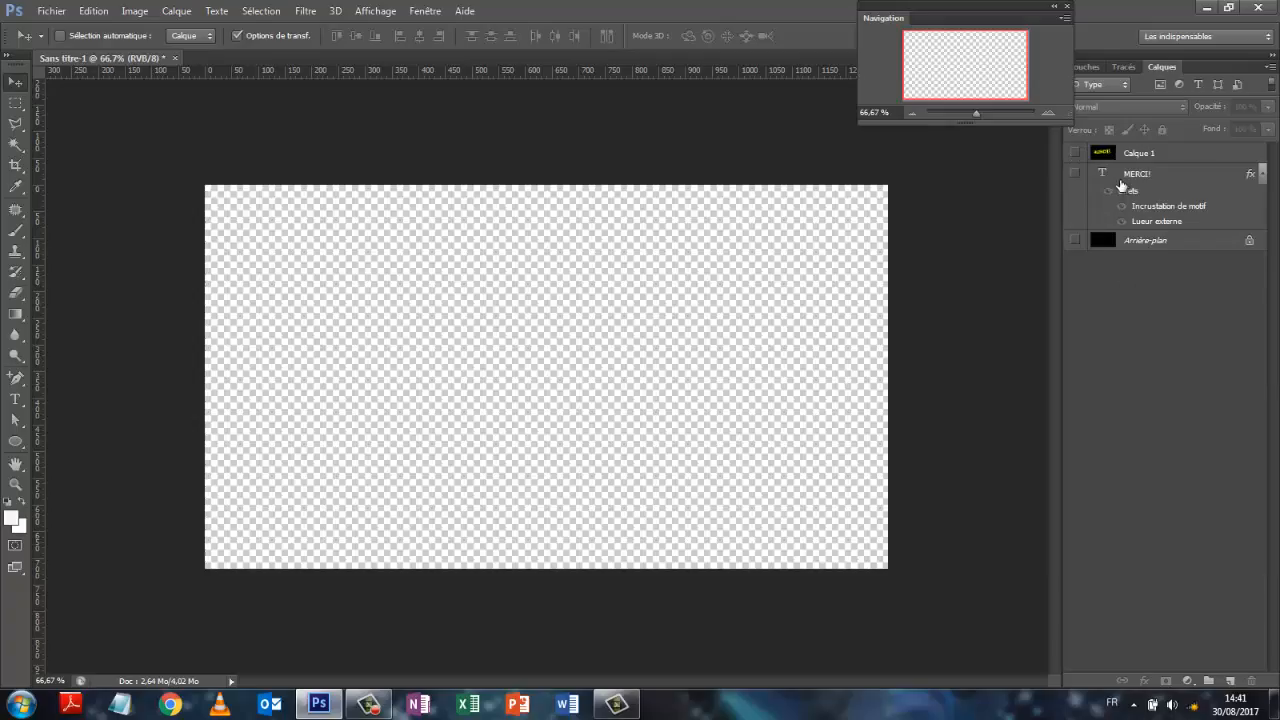
click(1075, 173)
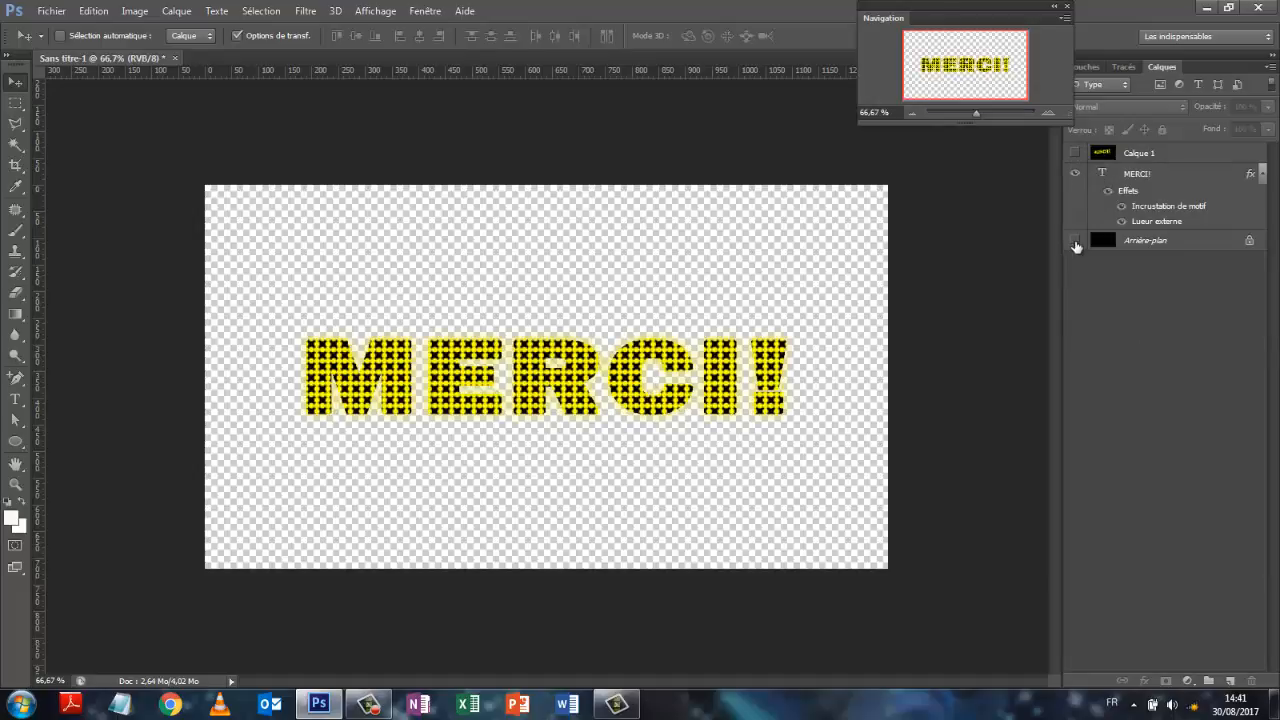
click(1075, 240)
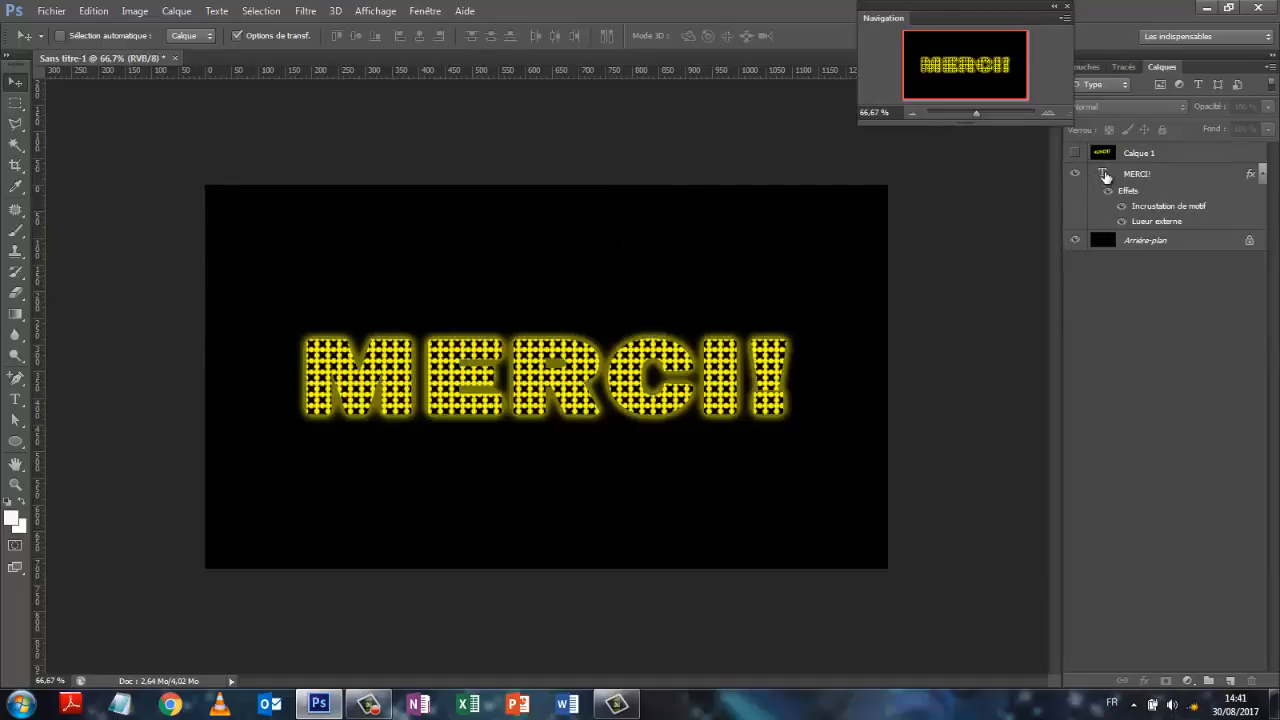
Replace the word MERCI in the text layer with A VOUS, keeping the exclamation mark, and commit the edit.
double_click(1104, 174)
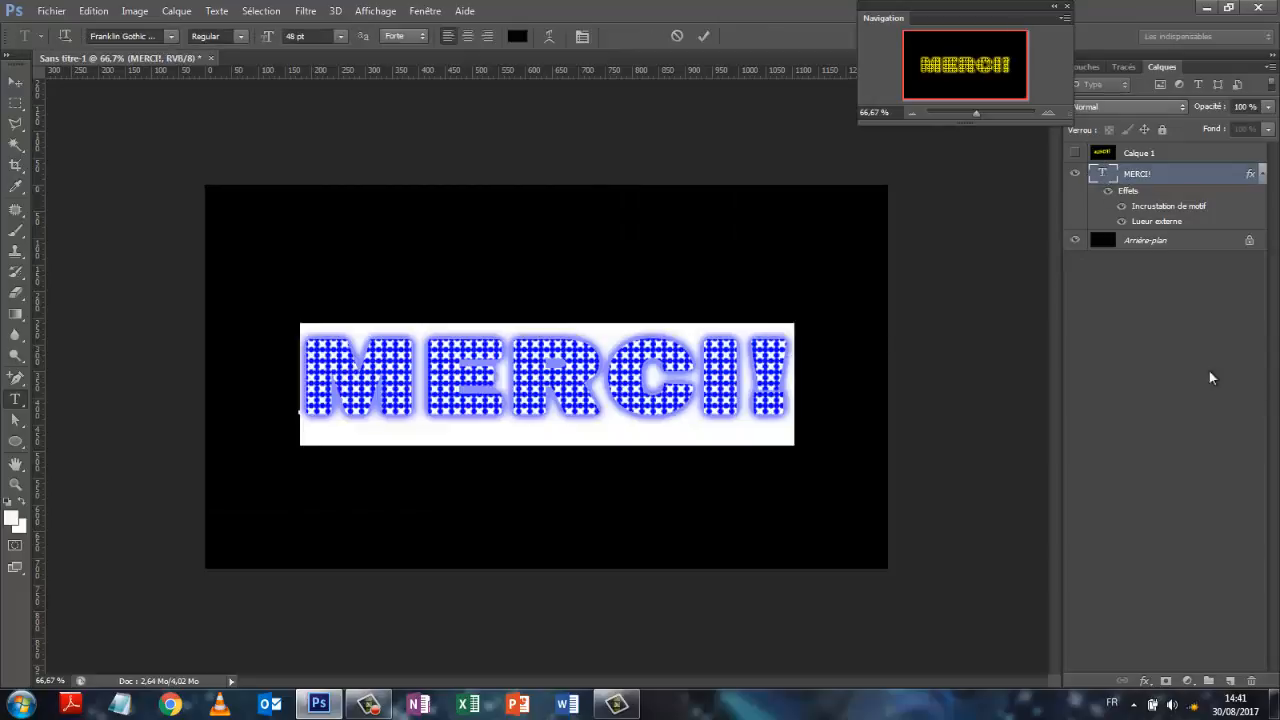
click(747, 384)
key(BackSpace)
key(BackSpace)
key(BackSpace)
key(BackSpace)
key(BackSpace)
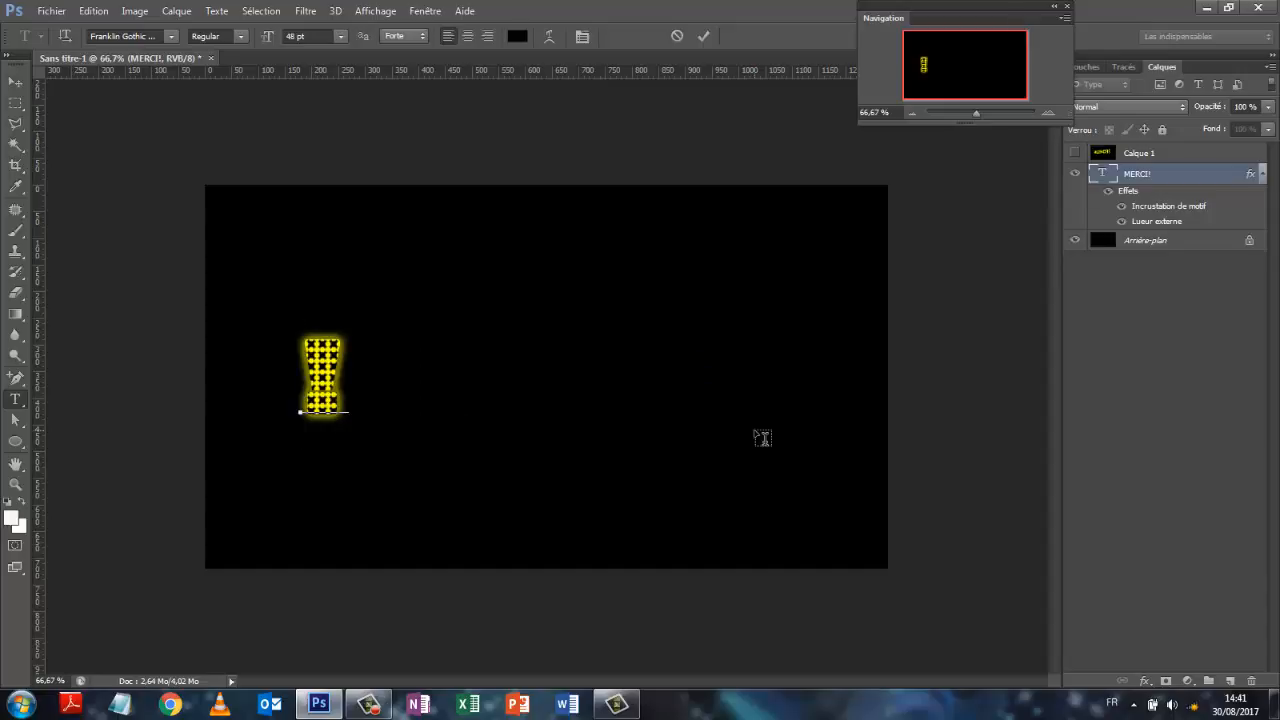
text(A)
text( V)
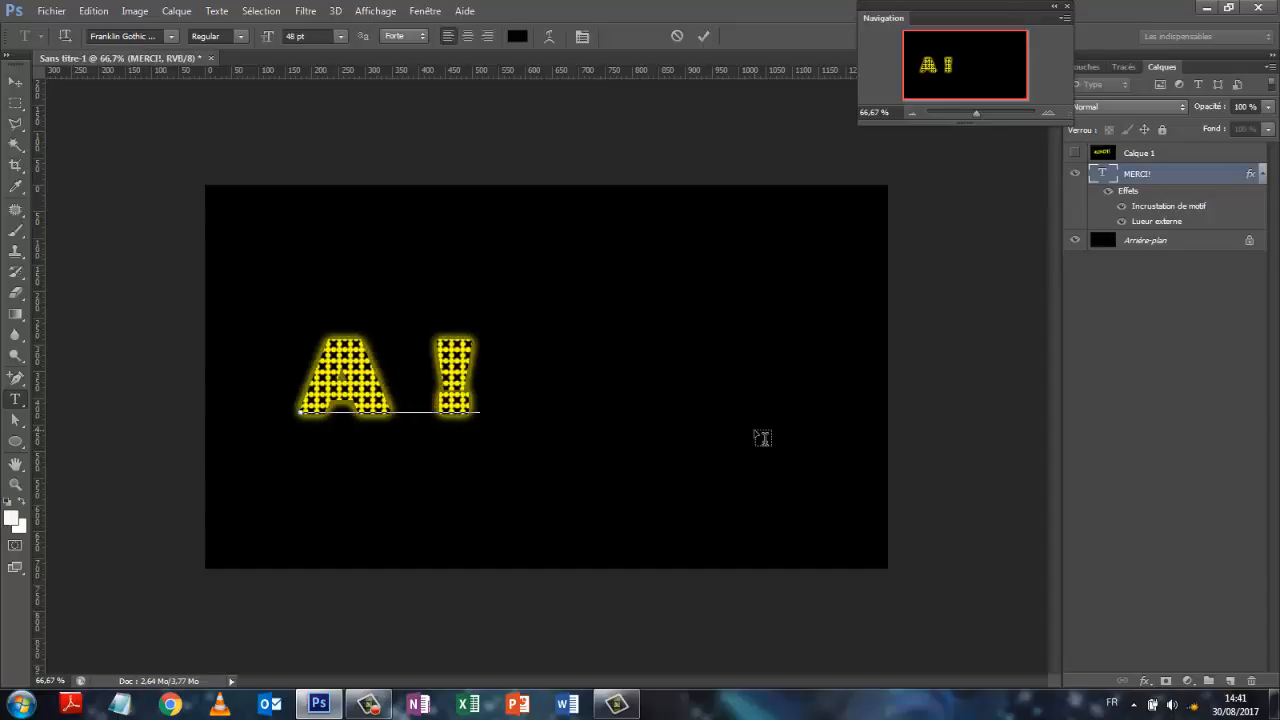
text(OU)
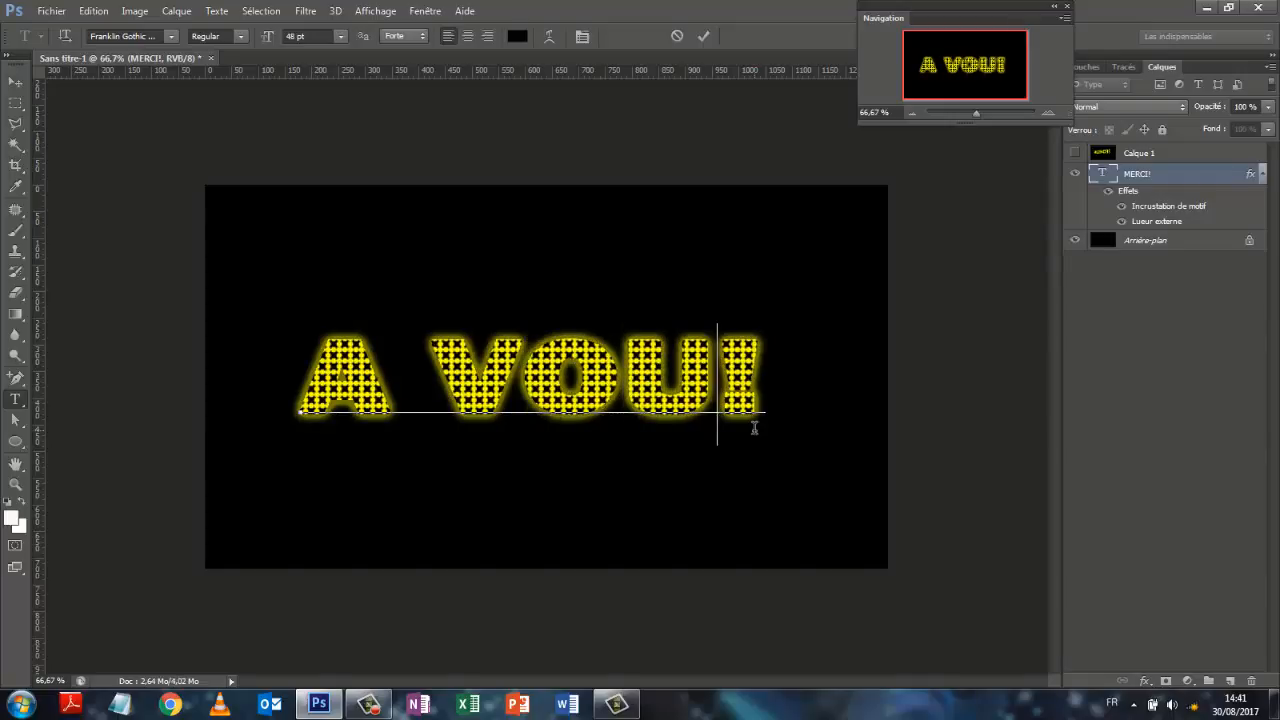
text(S)
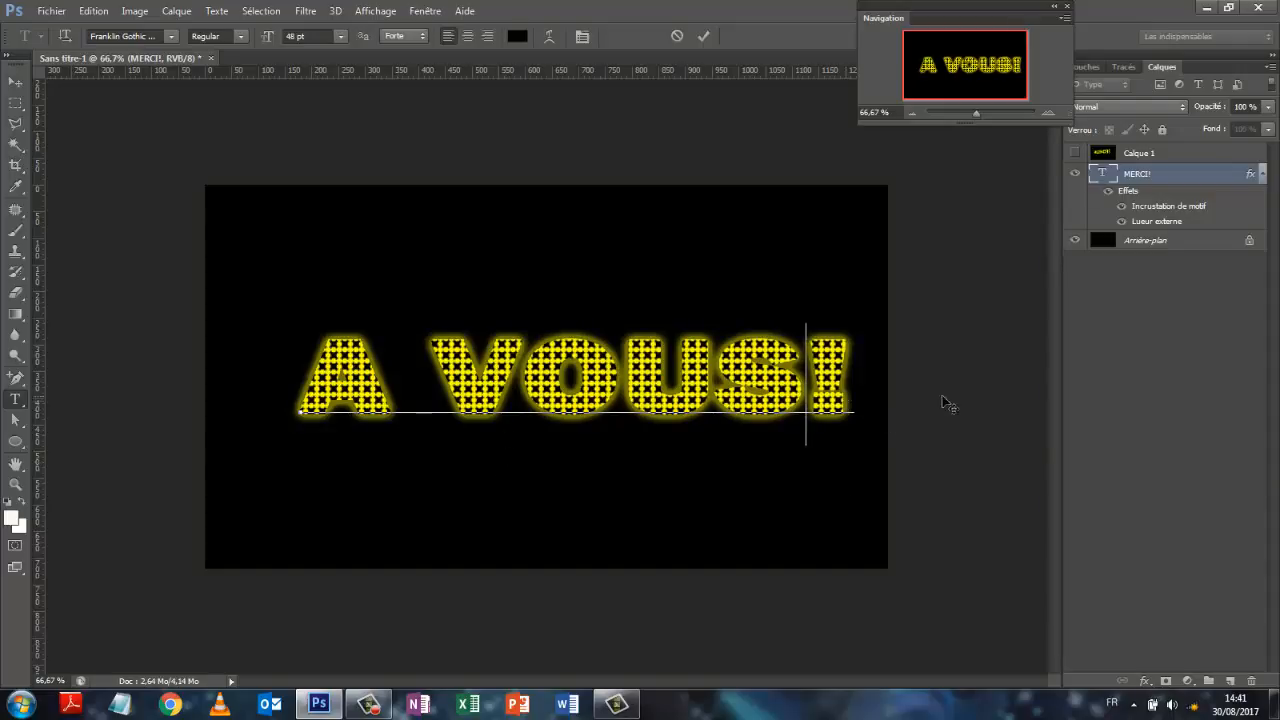
key(ctrl+Return)
key(v)
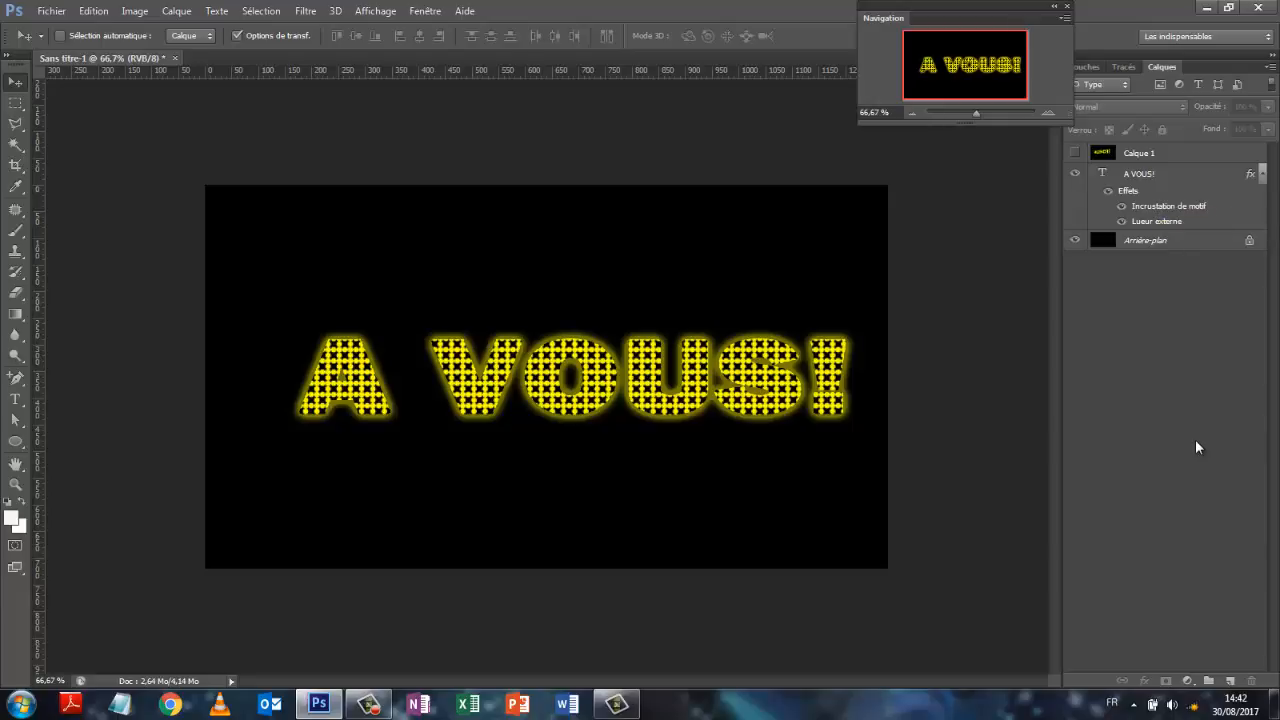
click(1130, 178)
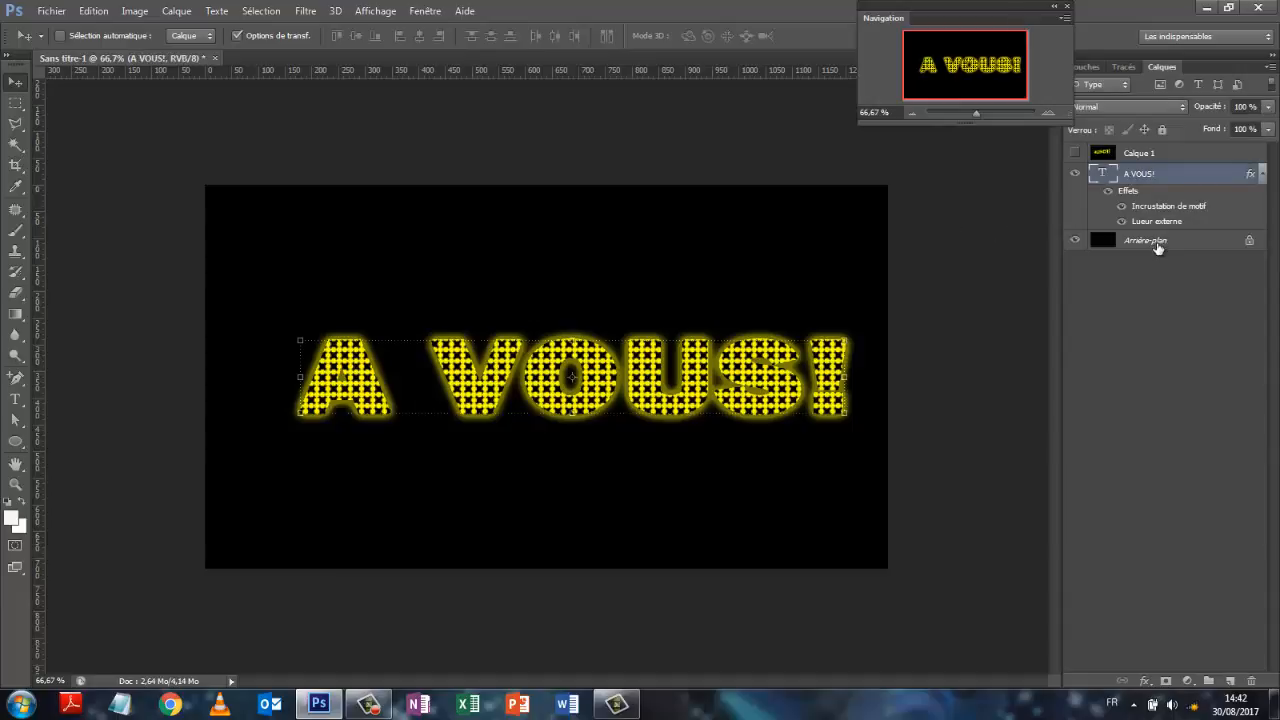
click(1157, 244)
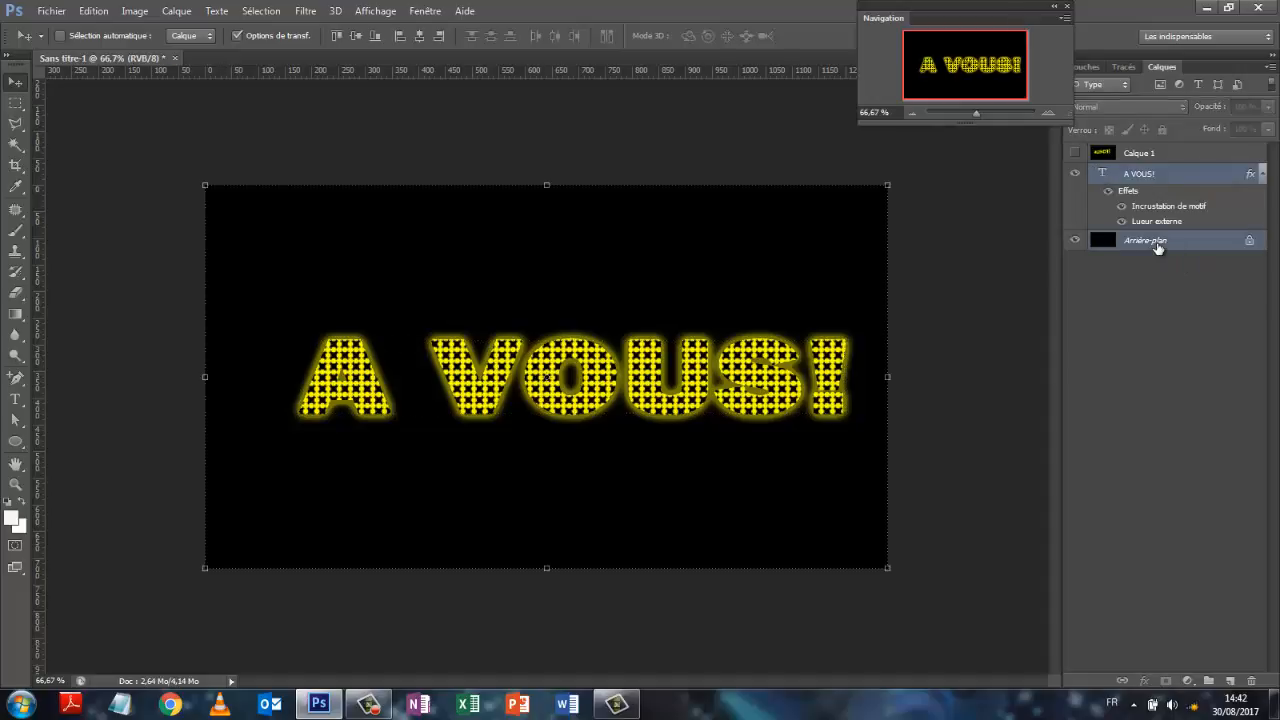
click(98, 12)
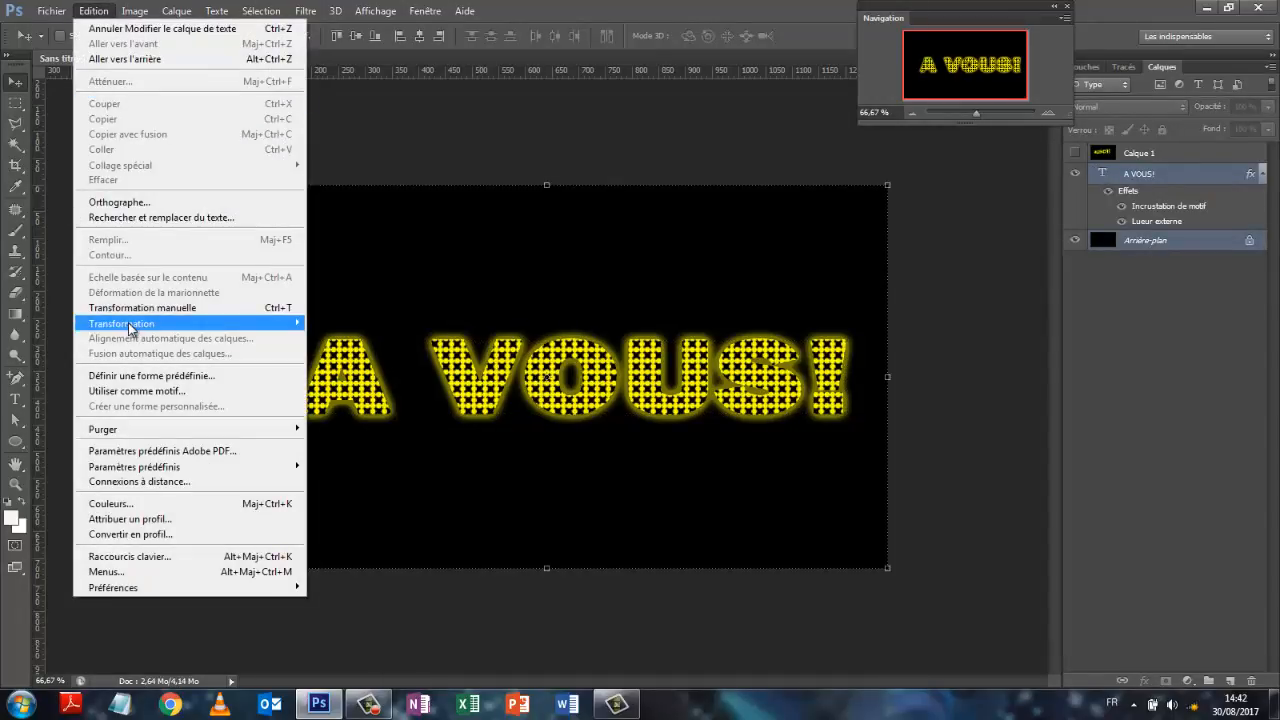
mouse_move(130, 323)
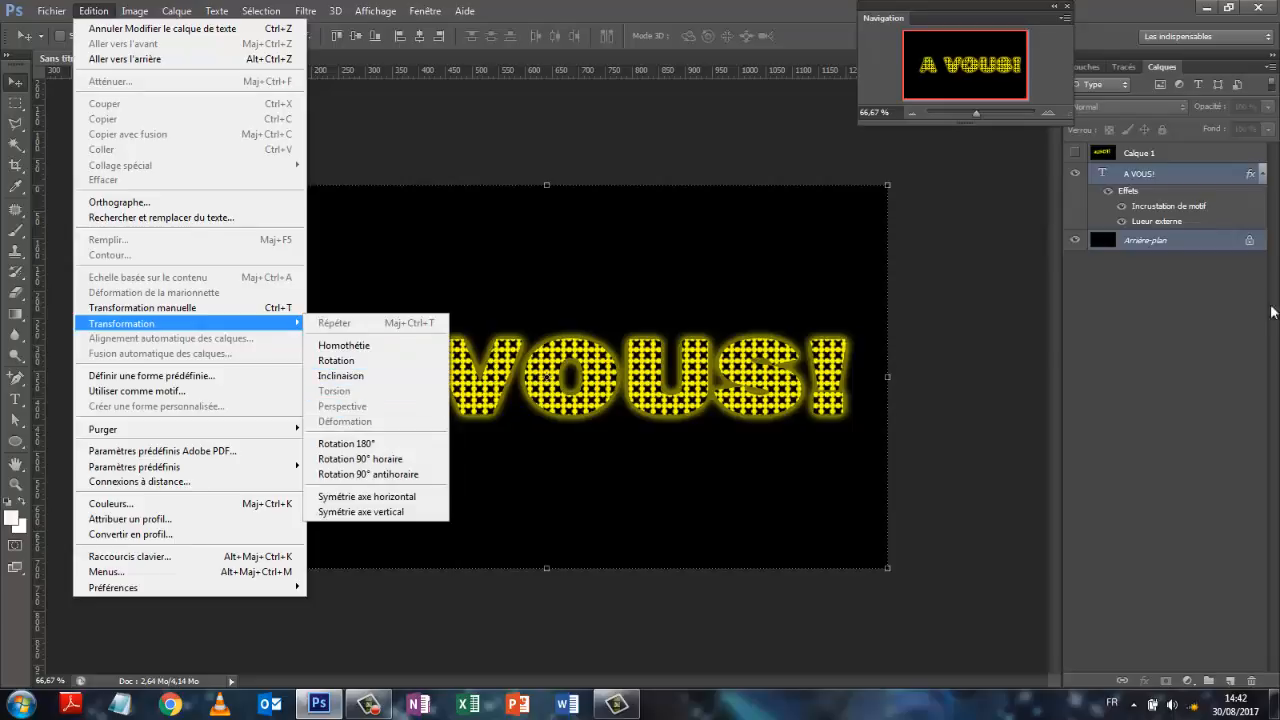
click(1168, 358)
Select the A VOUS! and Arrière-plan layers together and merge a copy of them into a new layer above.
click(1150, 176)
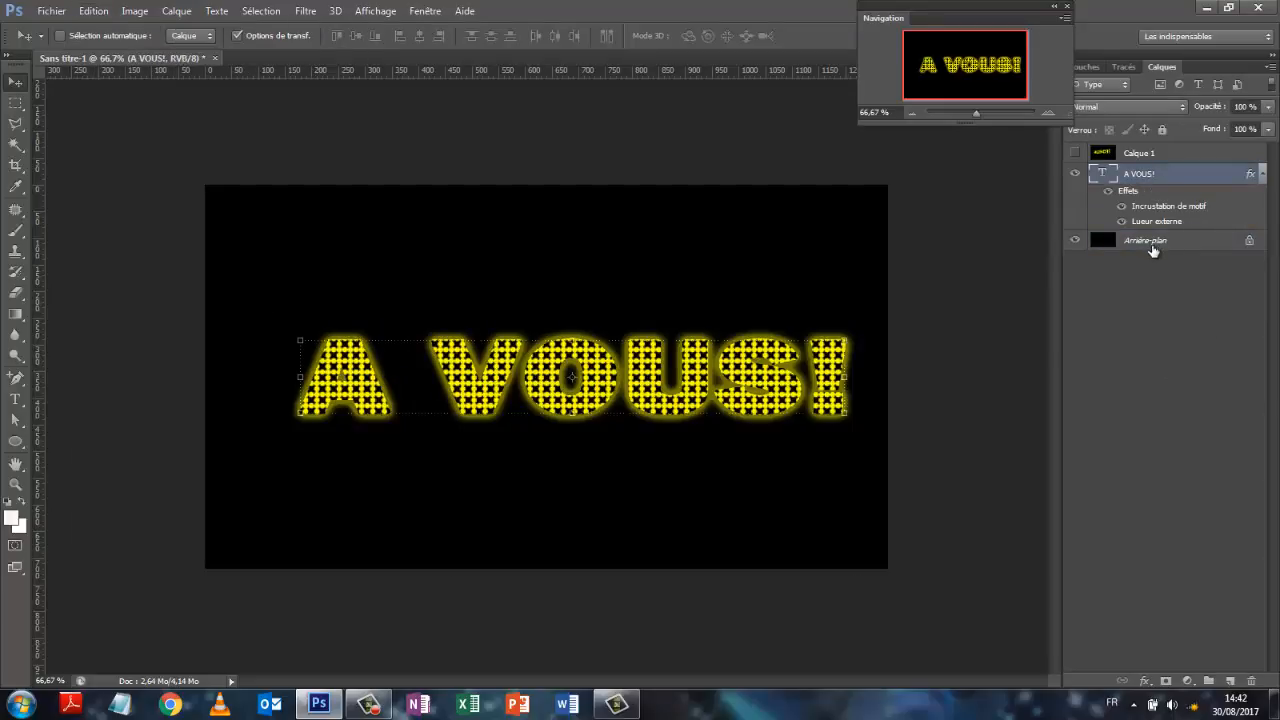
shift+click(1153, 241)
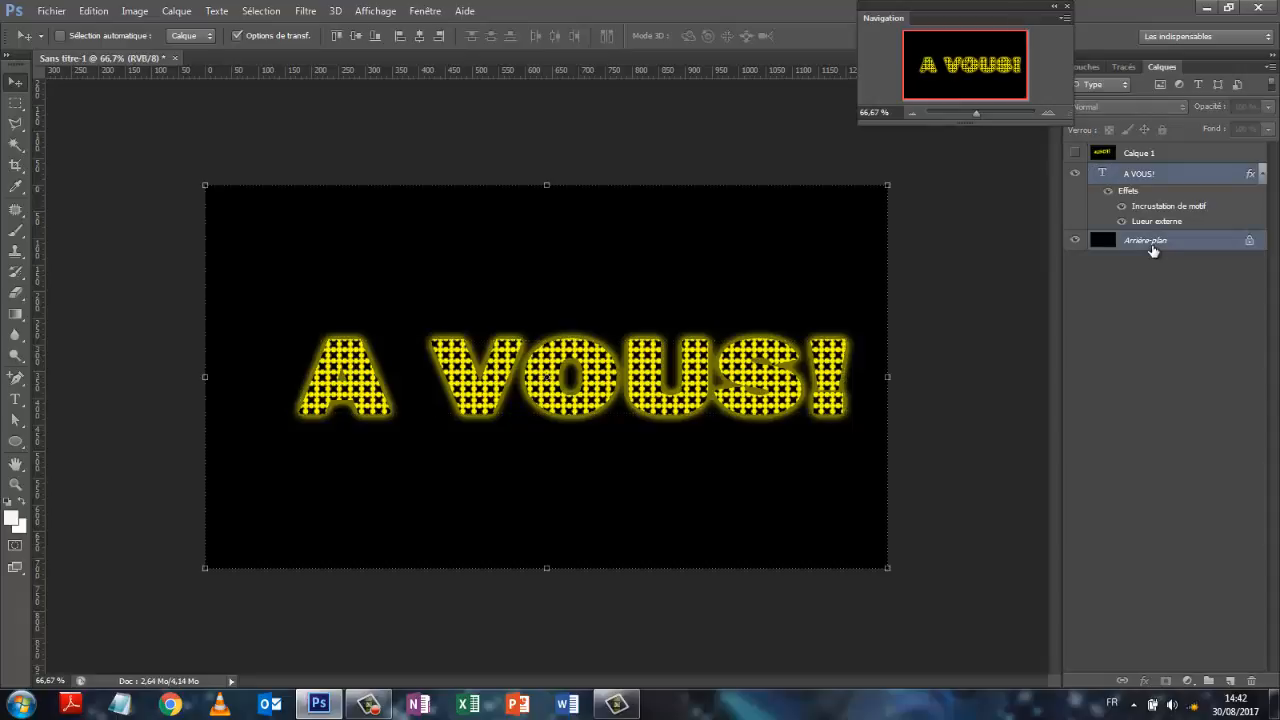
key(ctrl+alt+e)
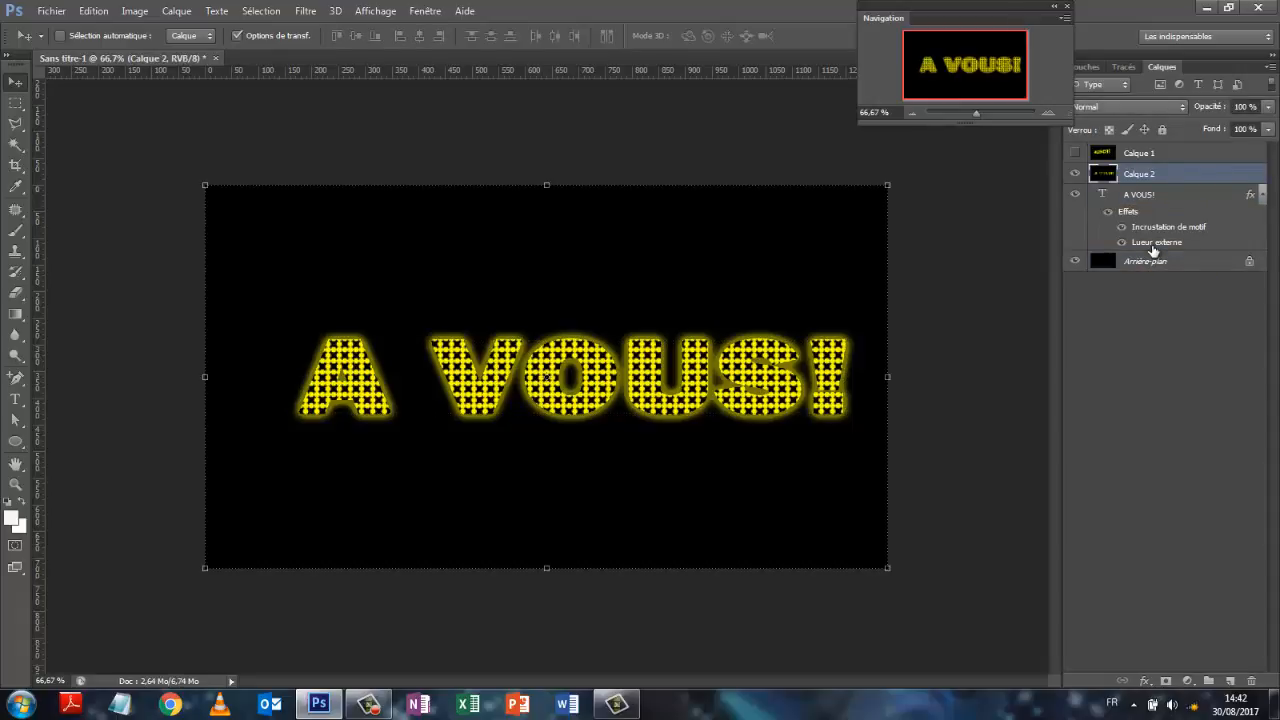
click(96, 13)
mouse_move(166, 331)
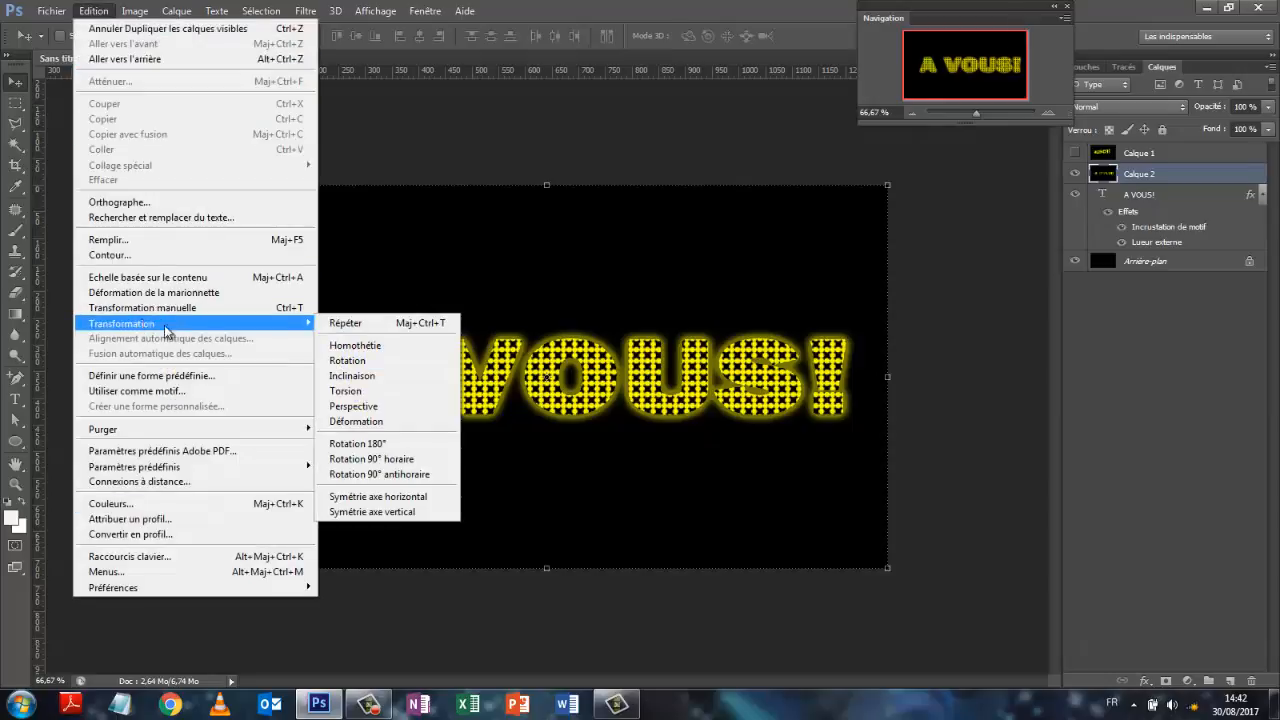
click(365, 412)
drag(209, 188, 218, 240)
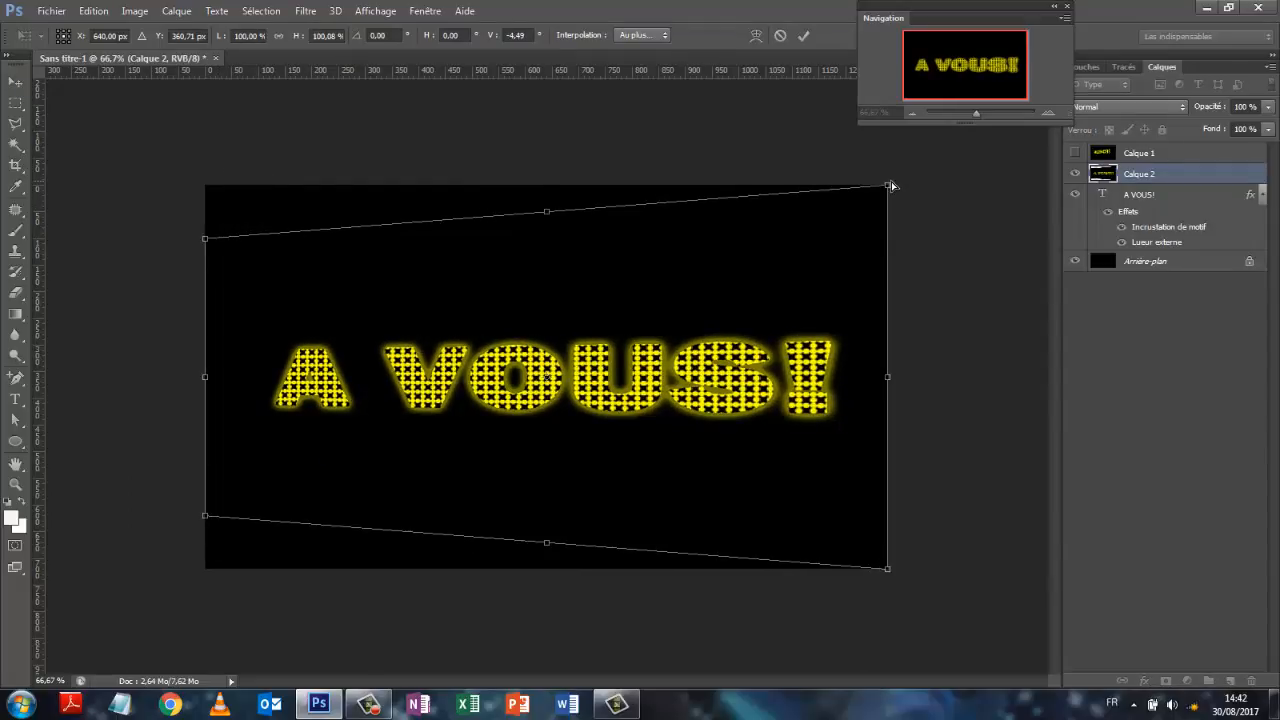
drag(891, 185, 888, 127)
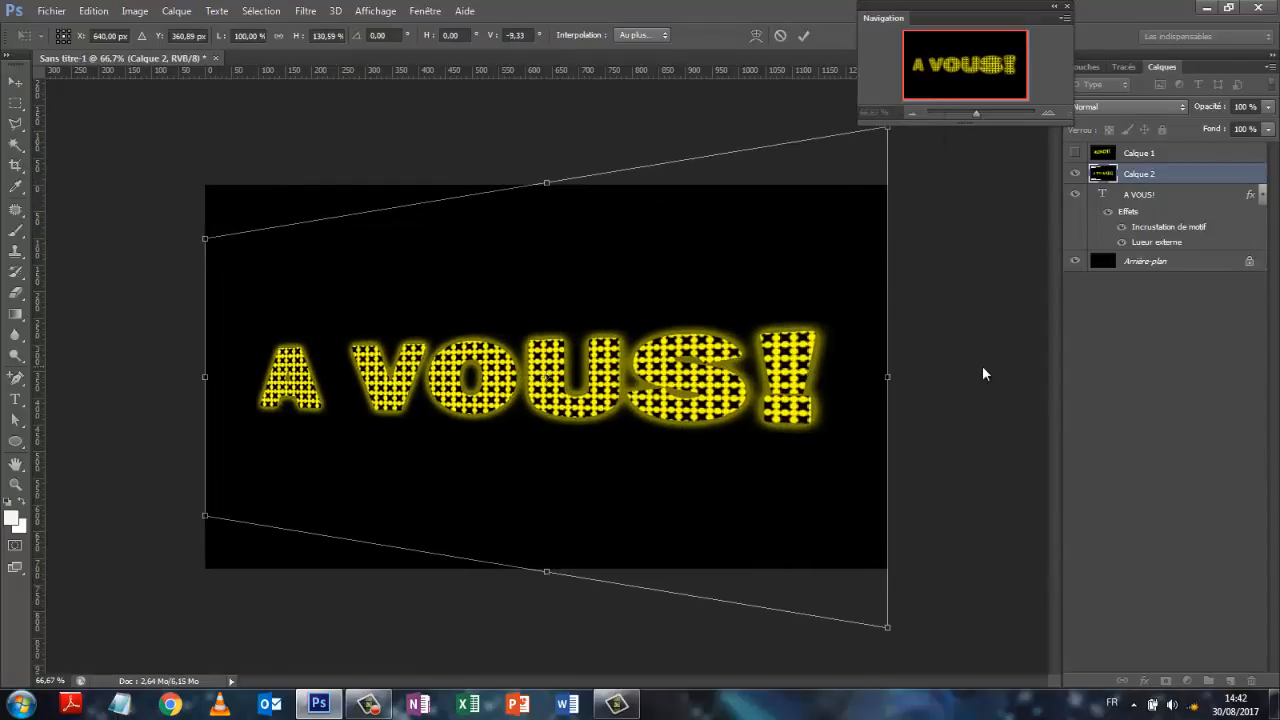
click(780, 35)
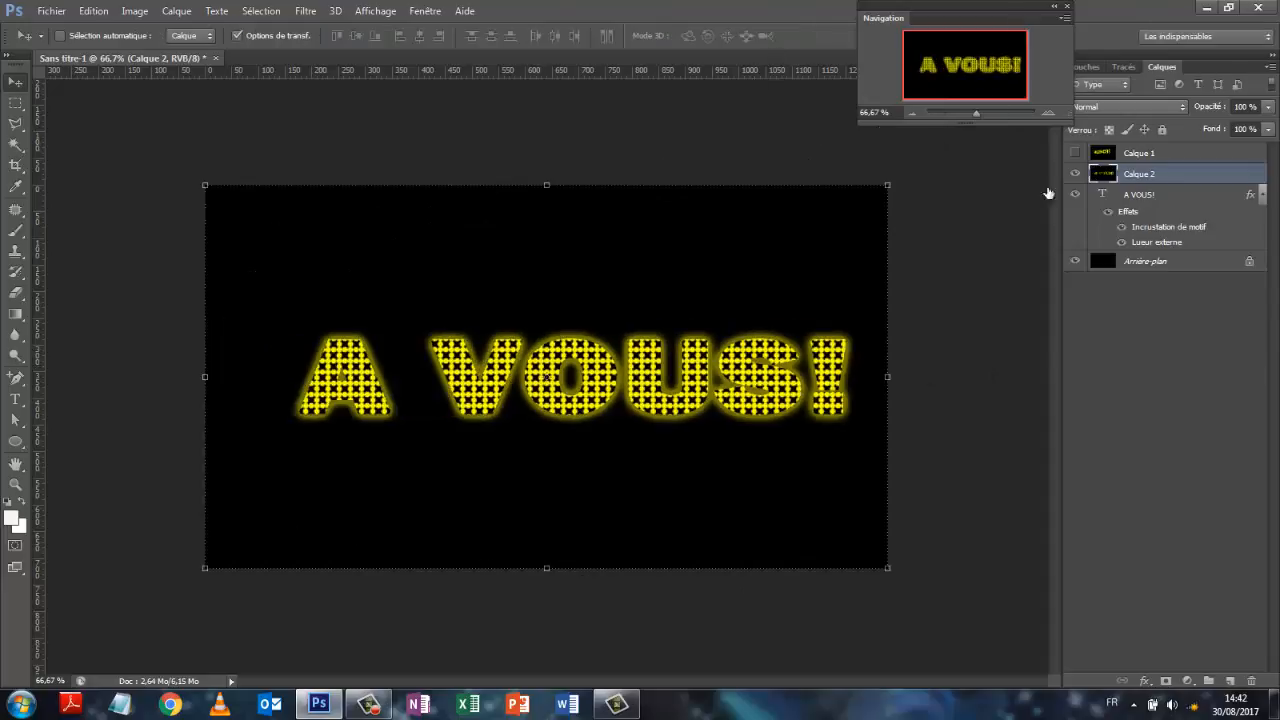
Hide the A VOUS! text, Arrière-plan and Calque 2 layers, and show only the transformed MERCI! layer, Calque 1.
click(1185, 378)
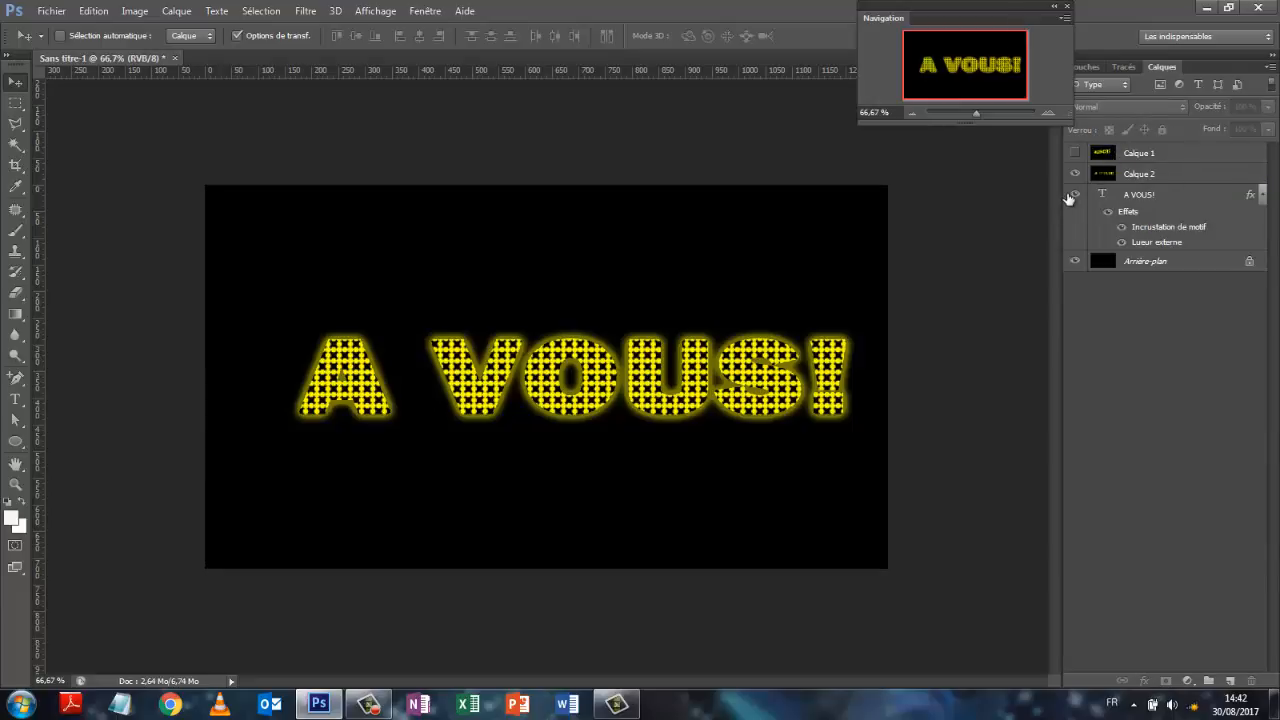
click(1185, 197)
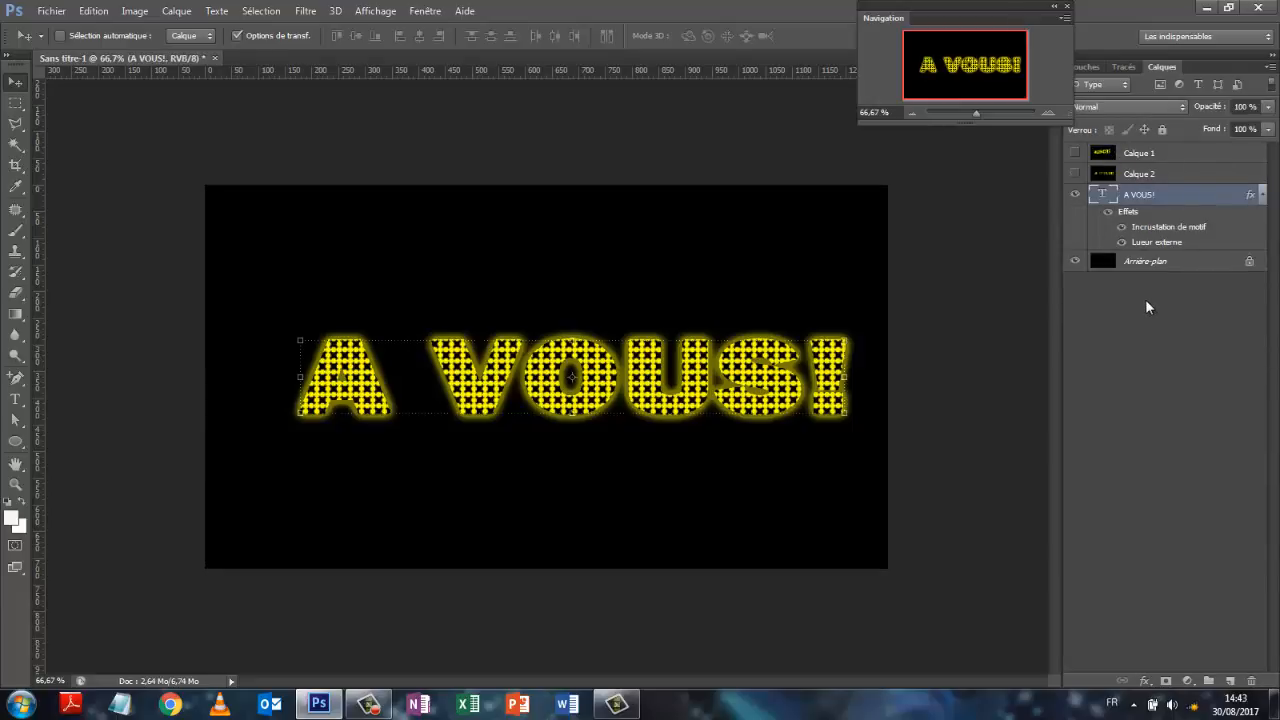
click(1147, 345)
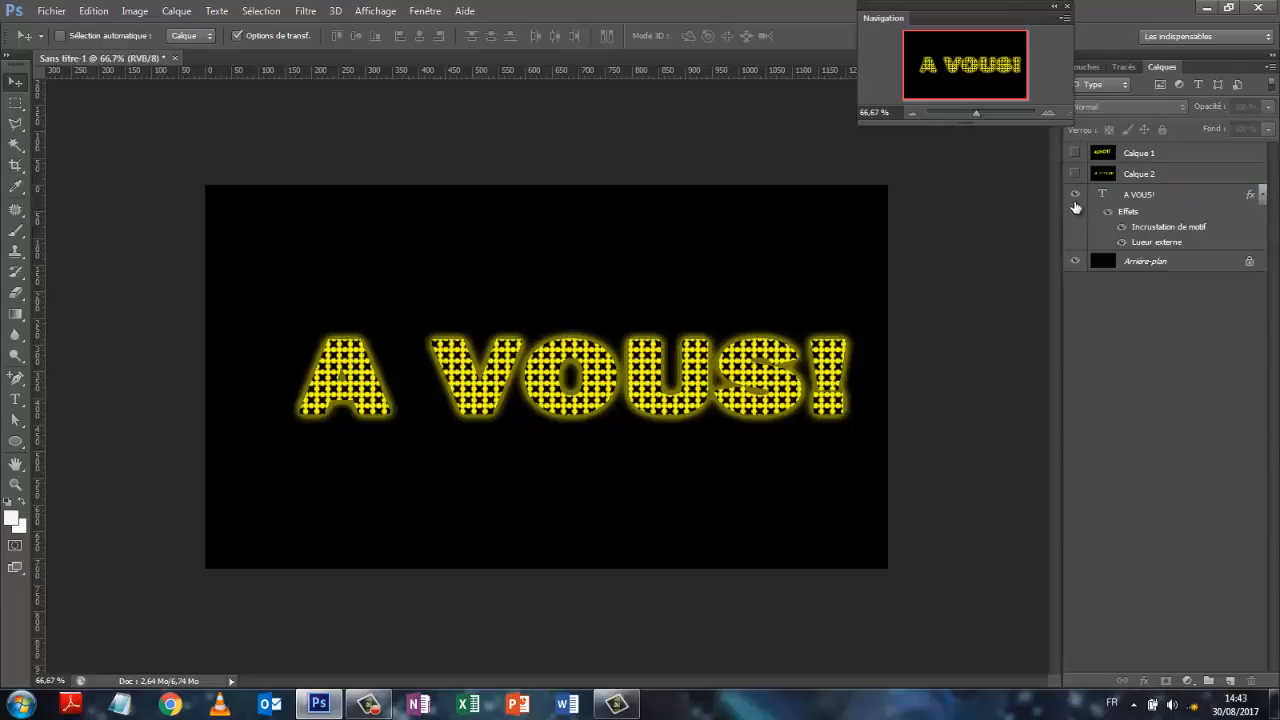
click(1075, 194)
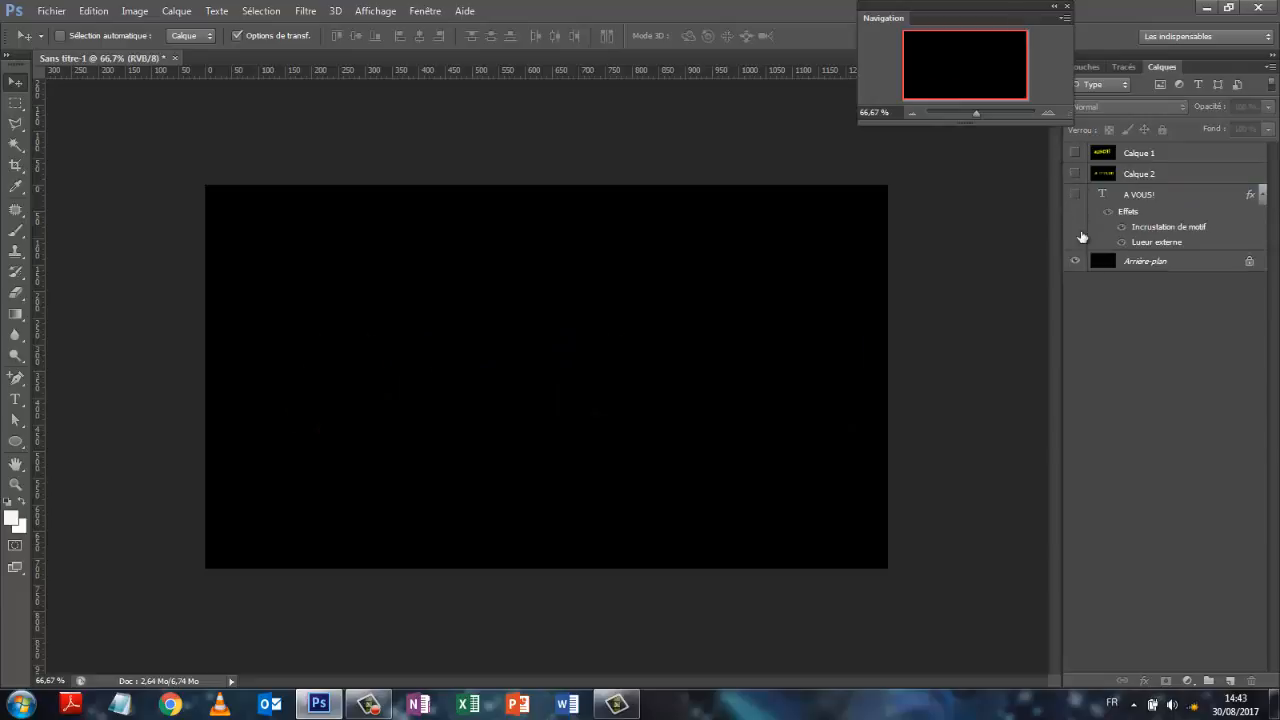
click(1075, 175)
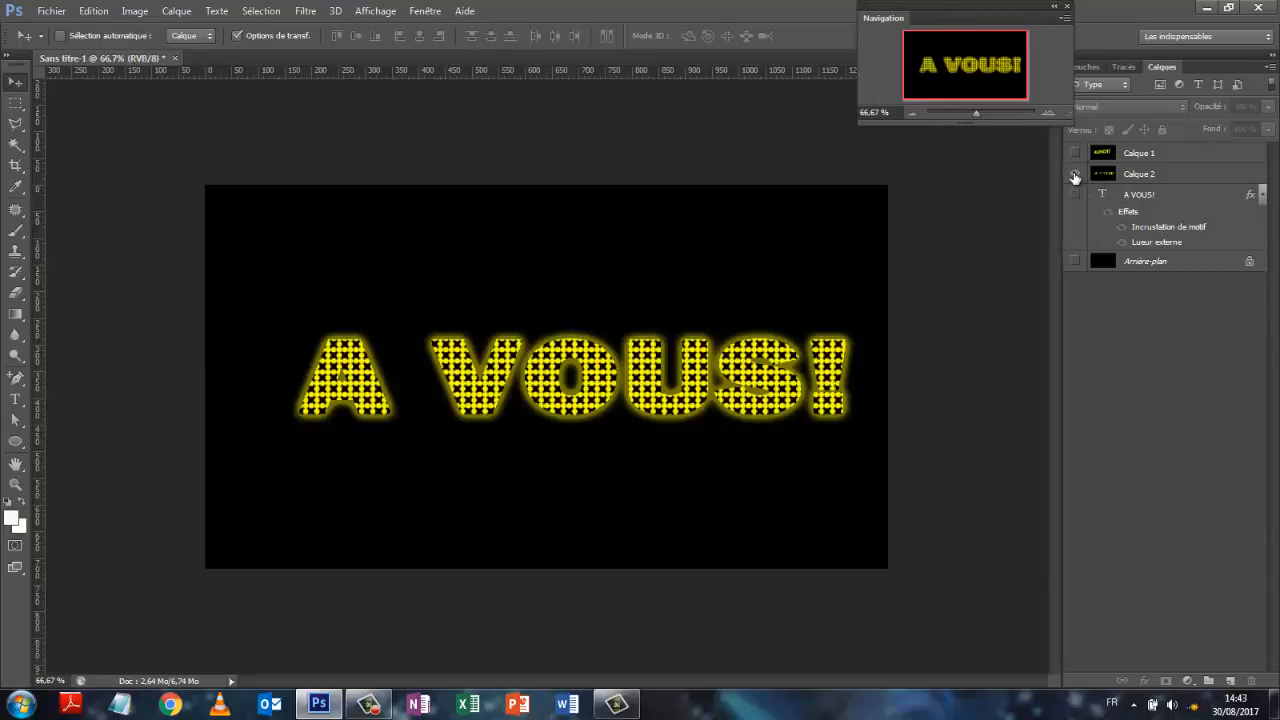
click(1075, 176)
click(1075, 152)
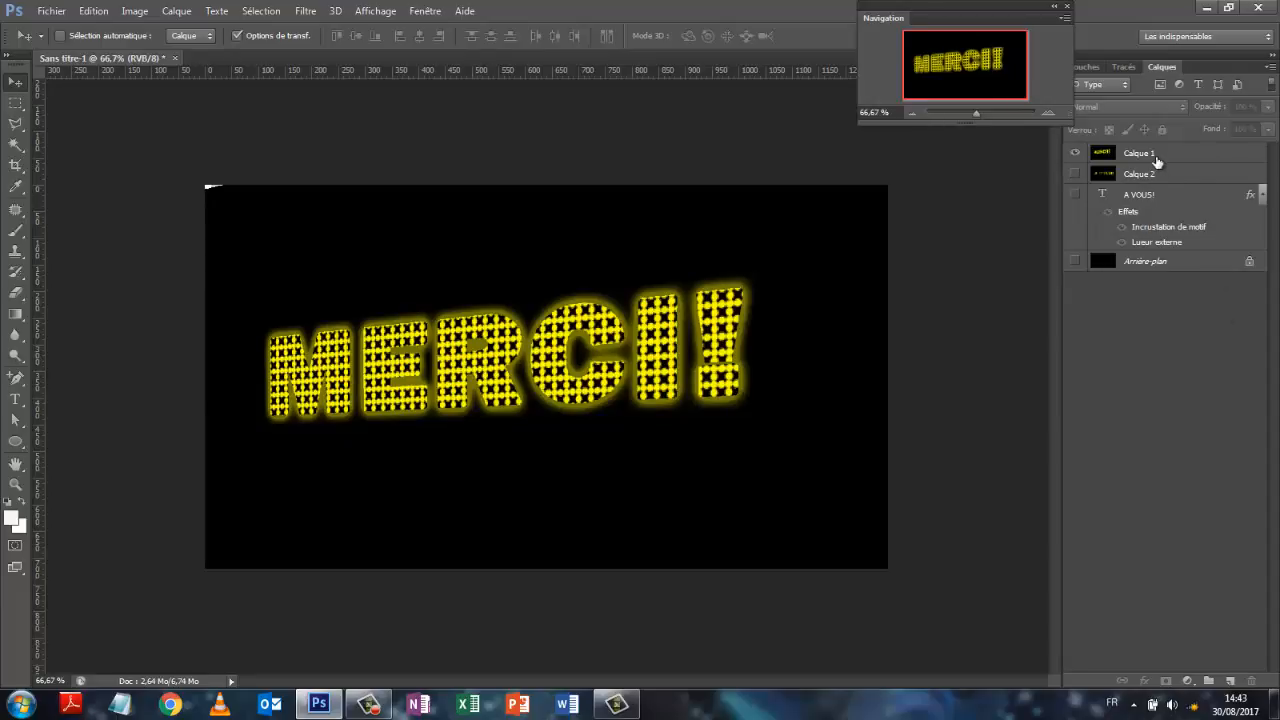
Add a Hue/Saturation (Teinte/Saturation) adjustment layer above Calque 1.
click(136, 12)
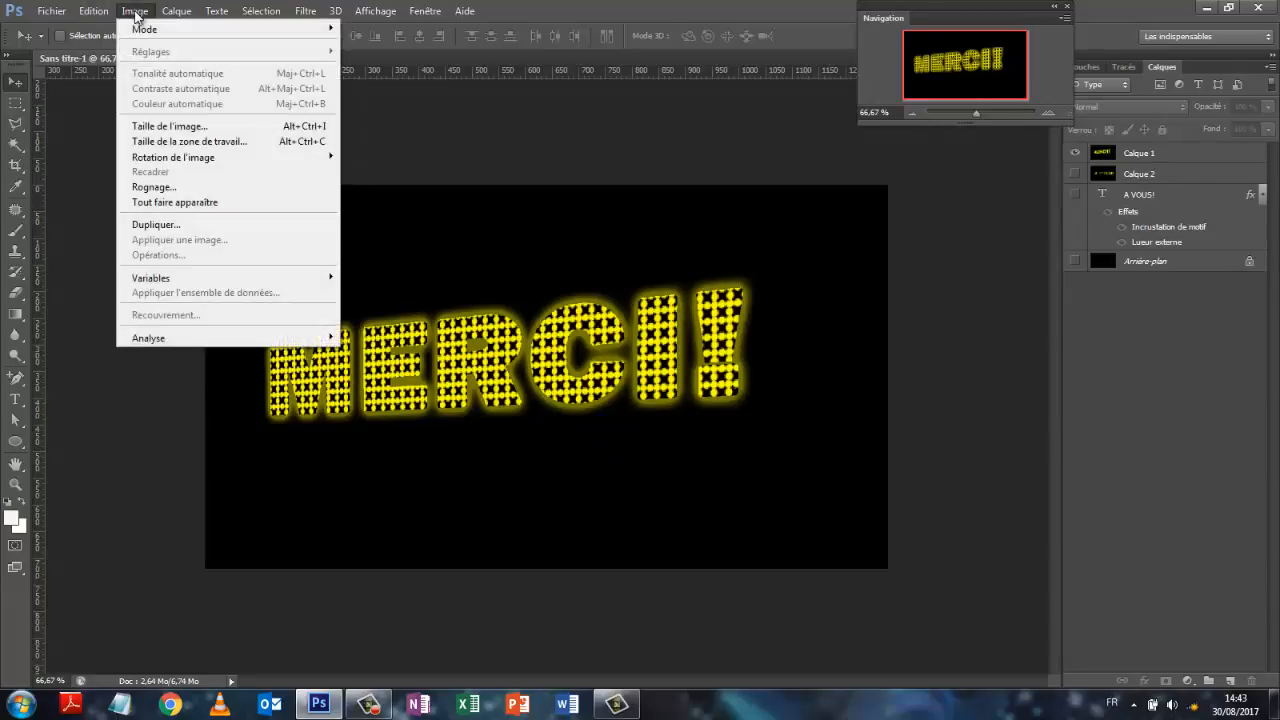
click(1136, 155)
click(134, 12)
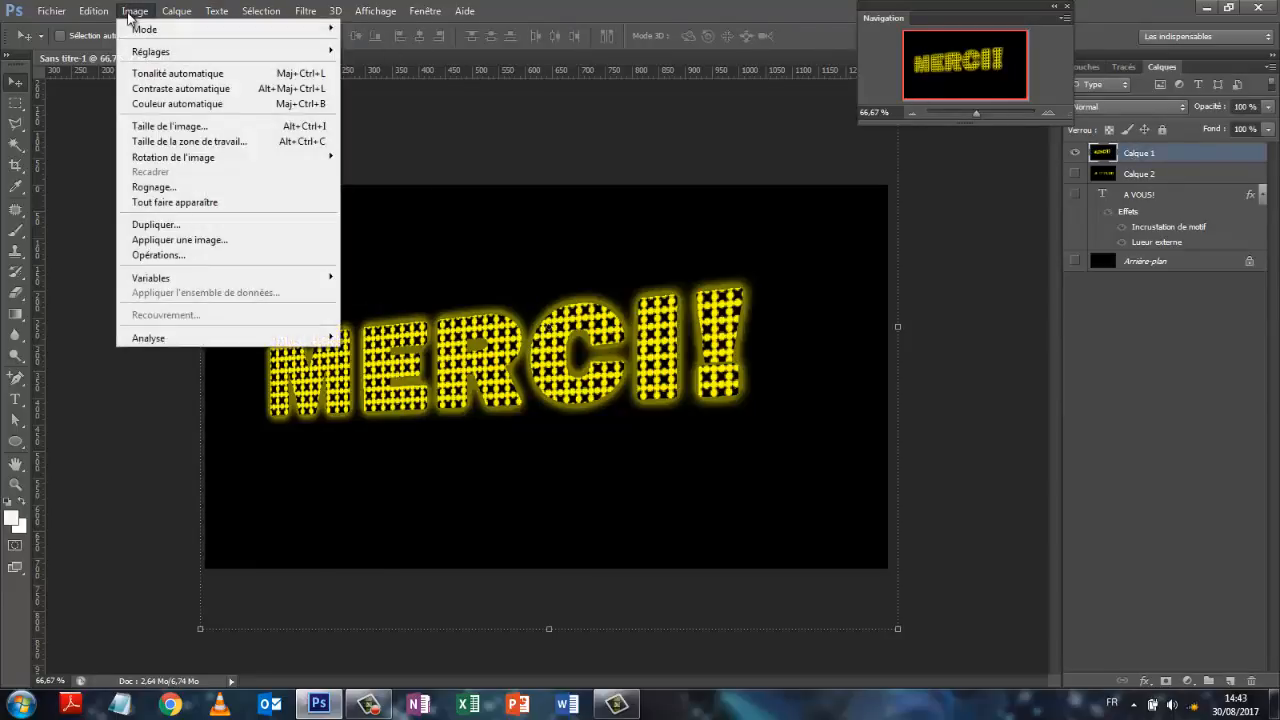
mouse_move(166, 54)
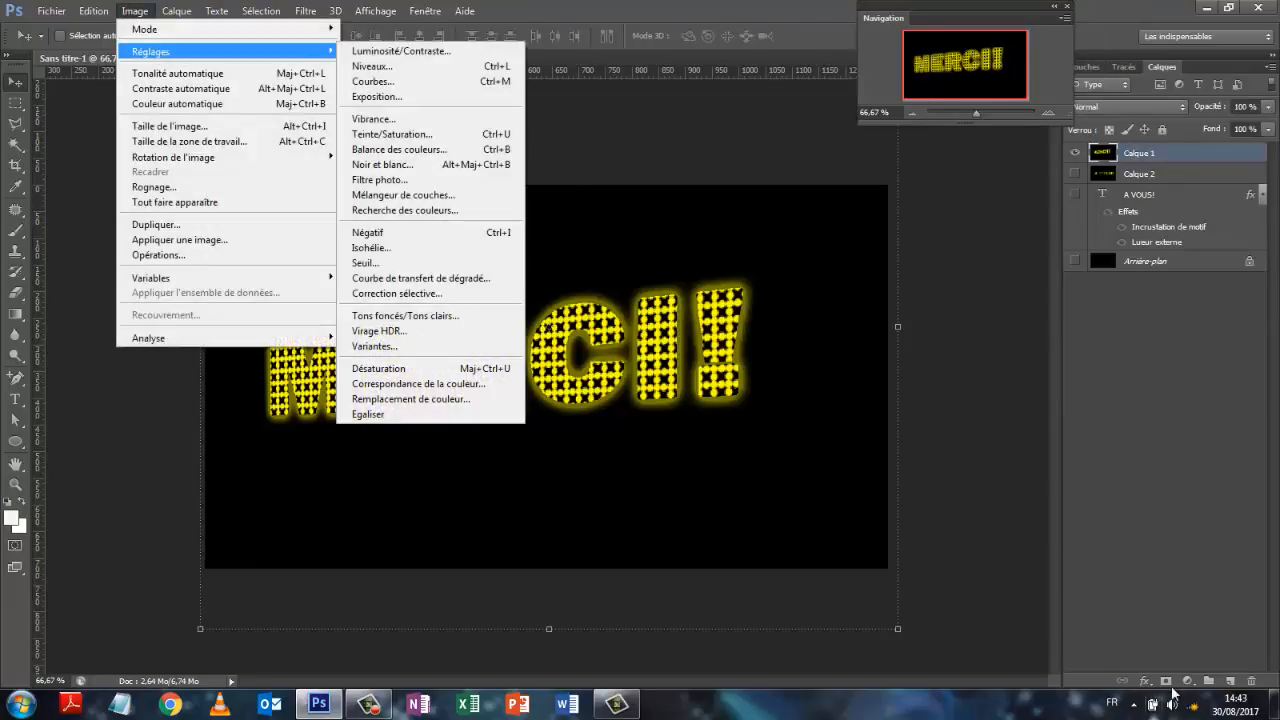
click(1192, 682)
click(1192, 682)
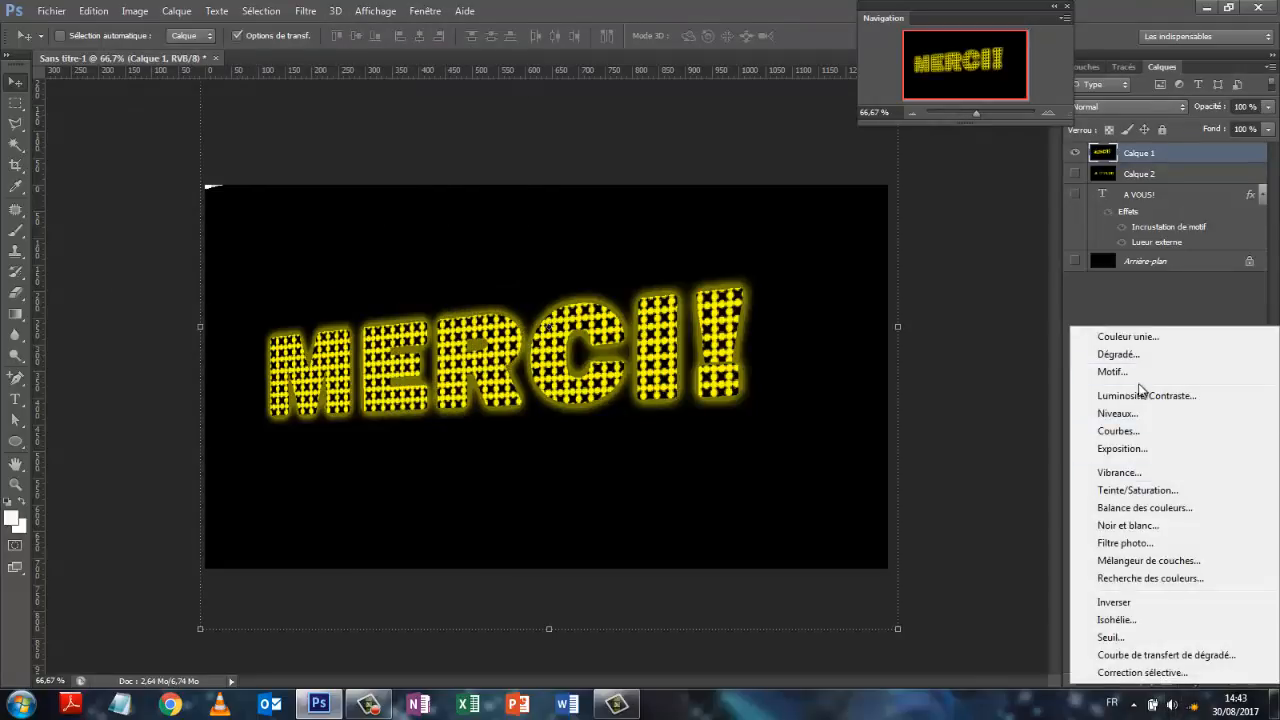
click(1145, 490)
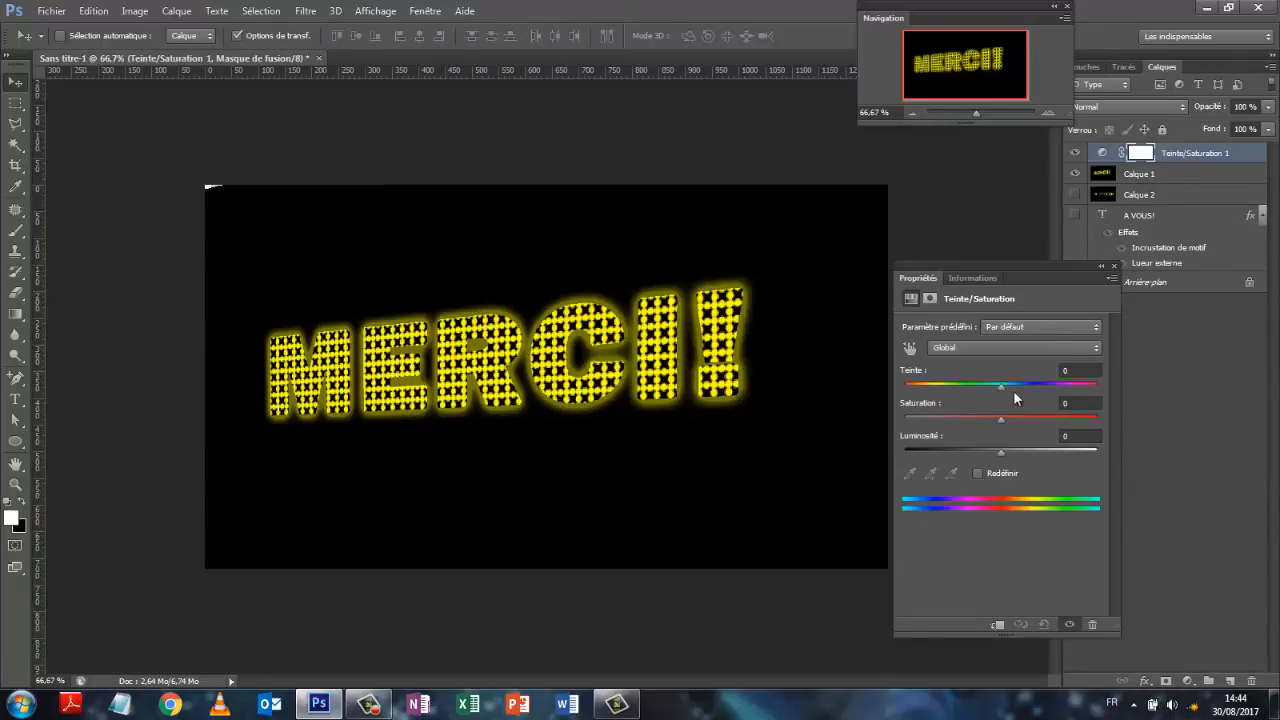
Turn MERCI! green with hue +36 and saturation -7, and merge the adjustment layer down into Calque 1.
drag(1005, 388, 937, 388)
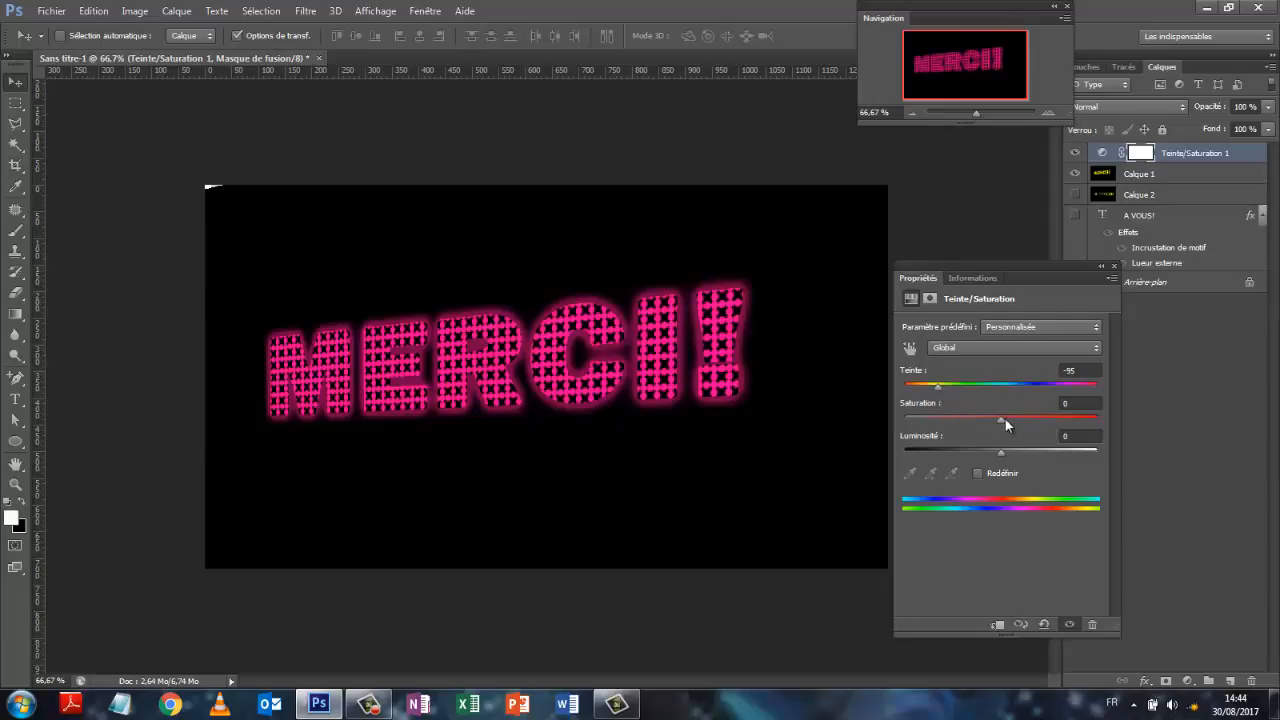
drag(1001, 418, 1013, 393)
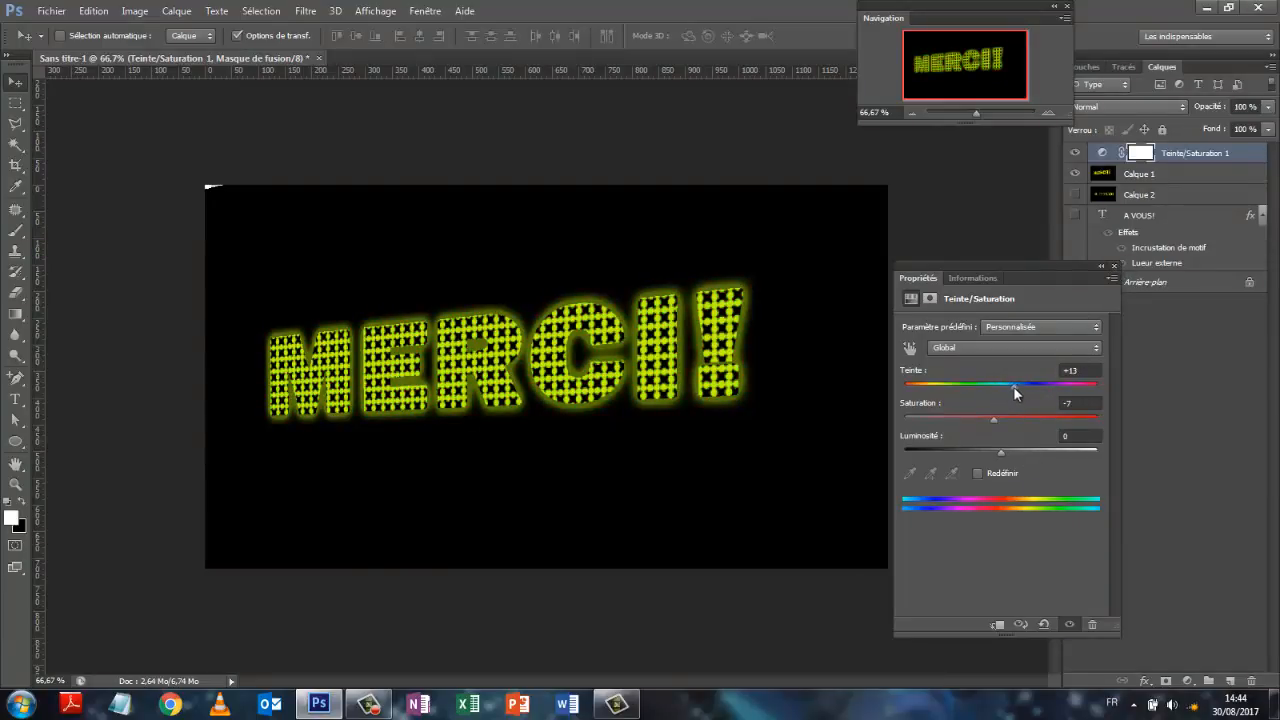
mouse_move(1013, 386)
mouse_down()
mouse_move(1039, 379)
mouse_move(990, 380)
mouse_move(1035, 378)
mouse_up()
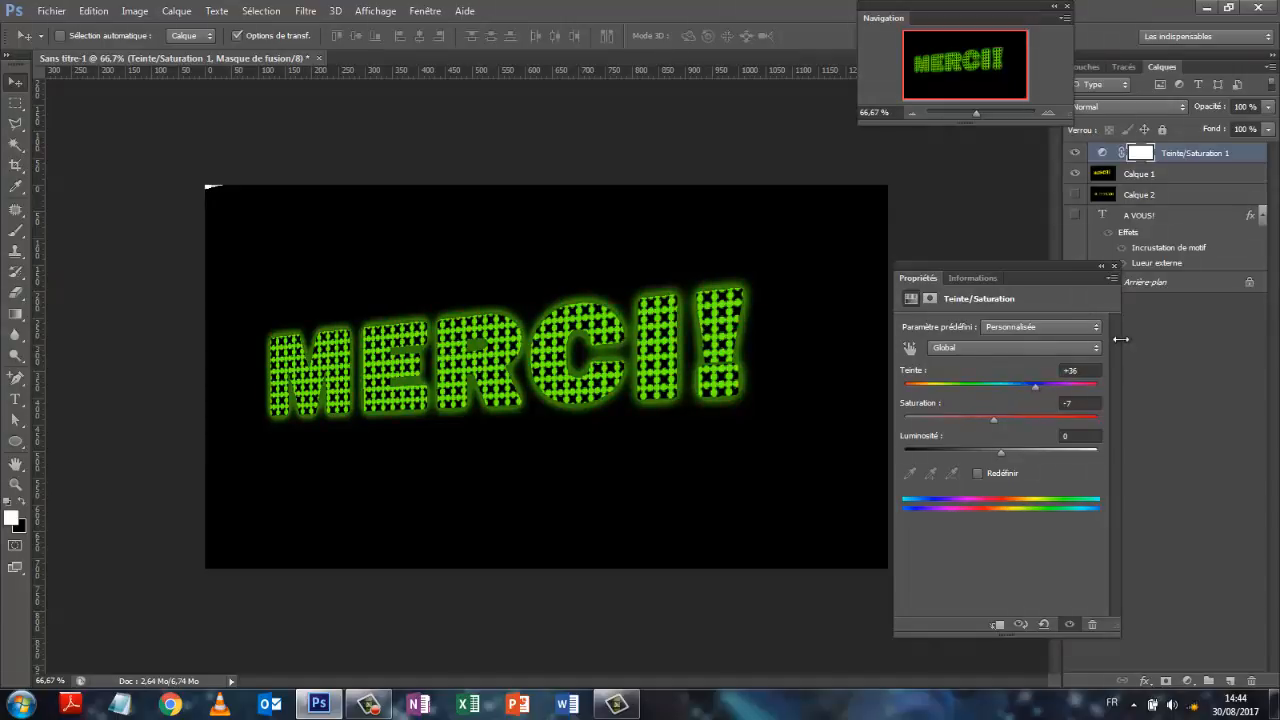
click(1208, 422)
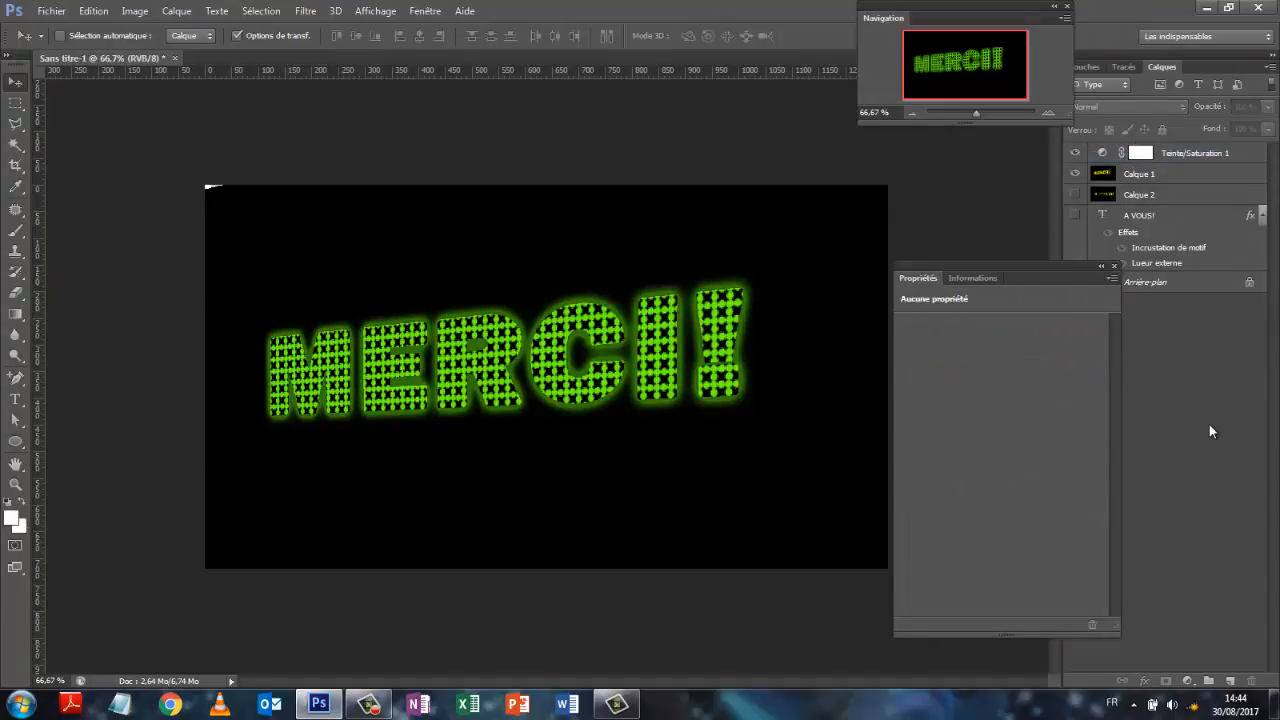
click(1114, 266)
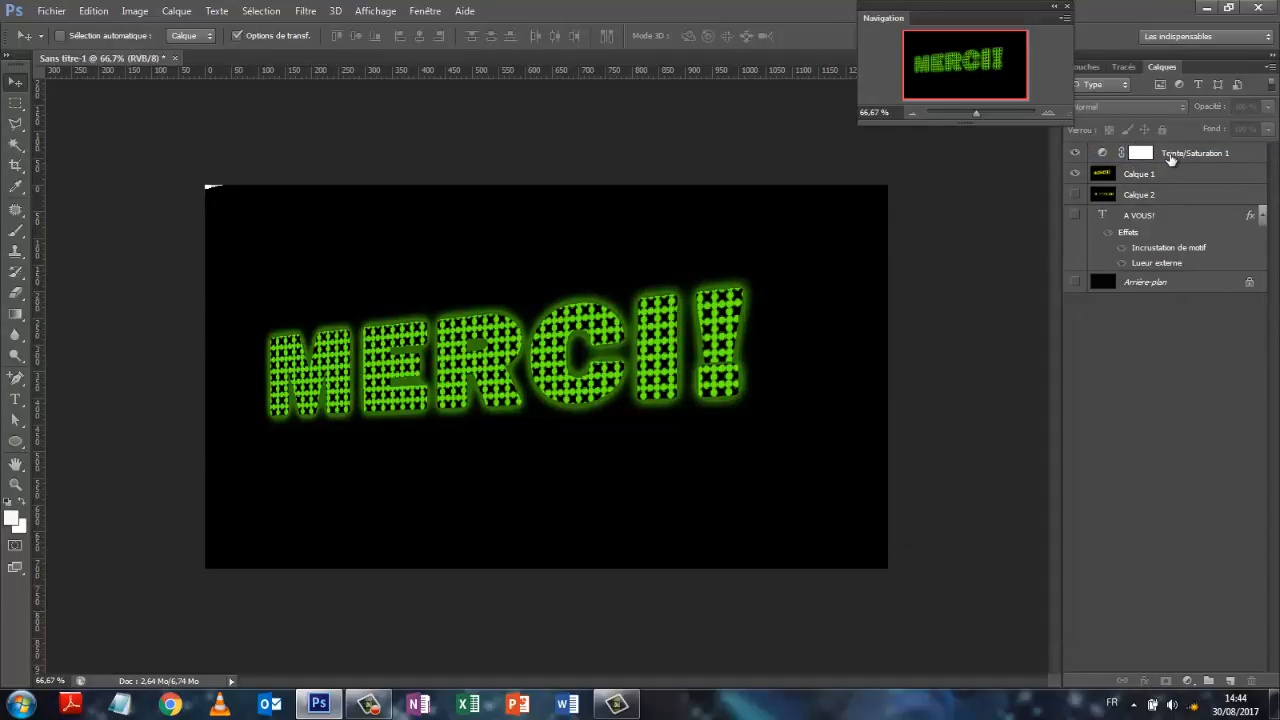
right_click(1169, 155)
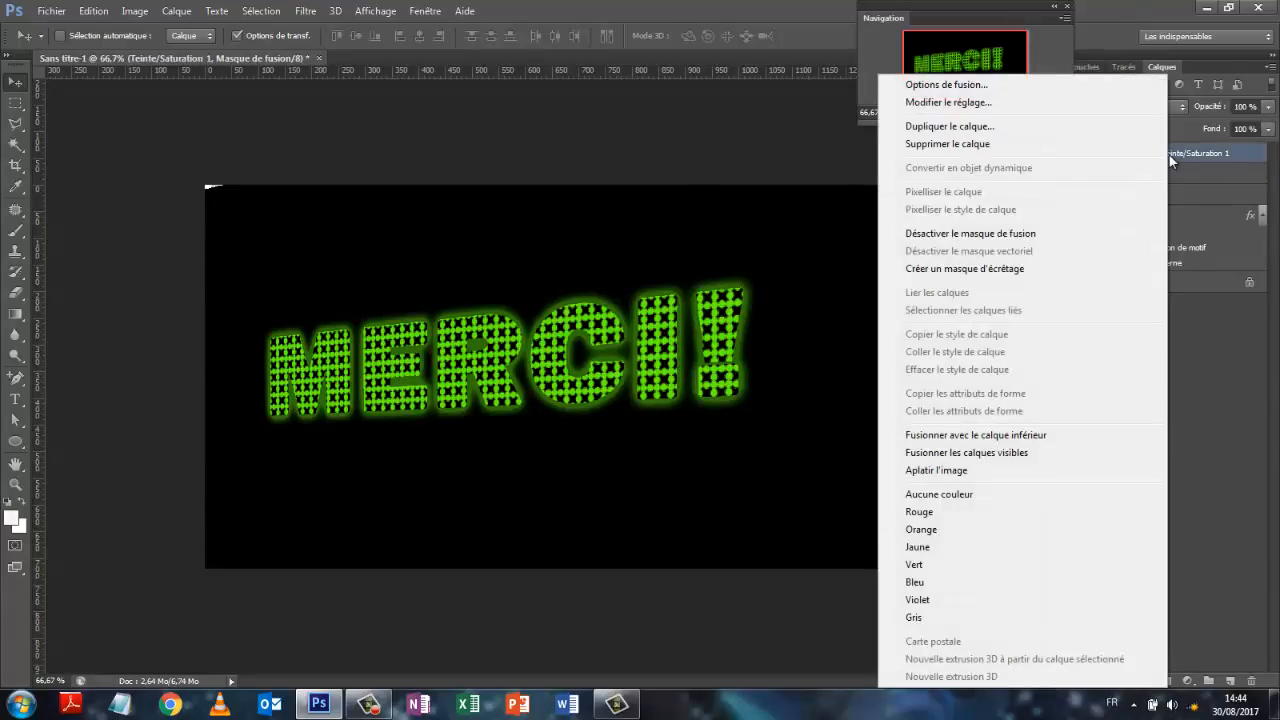
click(975, 436)
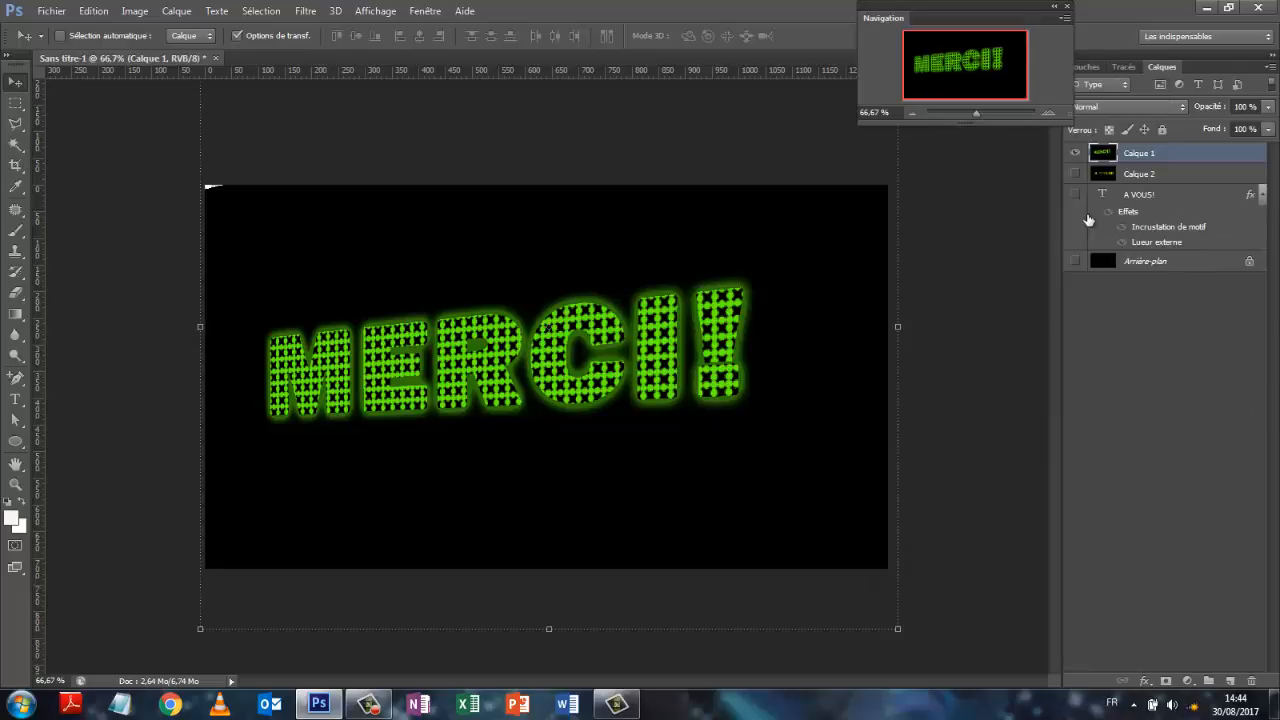
Show Calque 2 and toggle Calque 1 repeatedly to alternate between MERCI! and A VOUS!, leaving both layers visible and deselected.
click(1075, 174)
click(1075, 153)
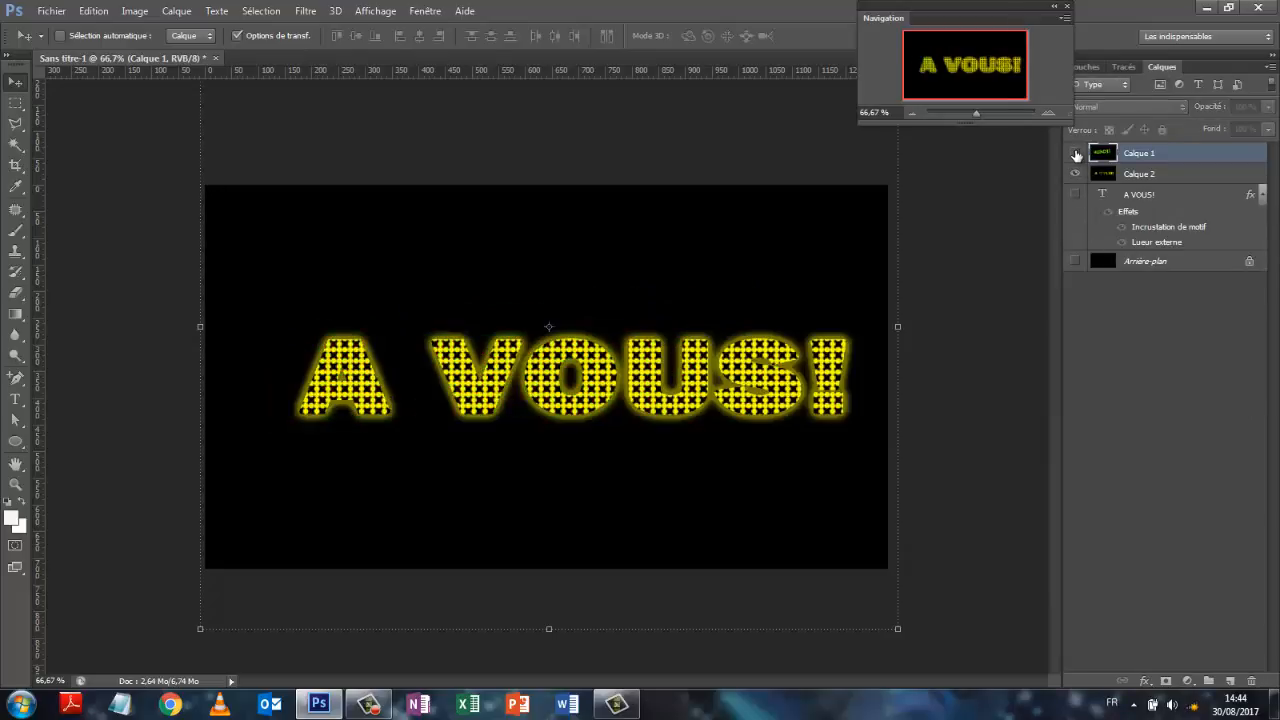
click(1075, 153)
click(1075, 153)
click(1075, 153)
click(1075, 153)
click(1075, 153)
click(1075, 153)
click(1075, 153)
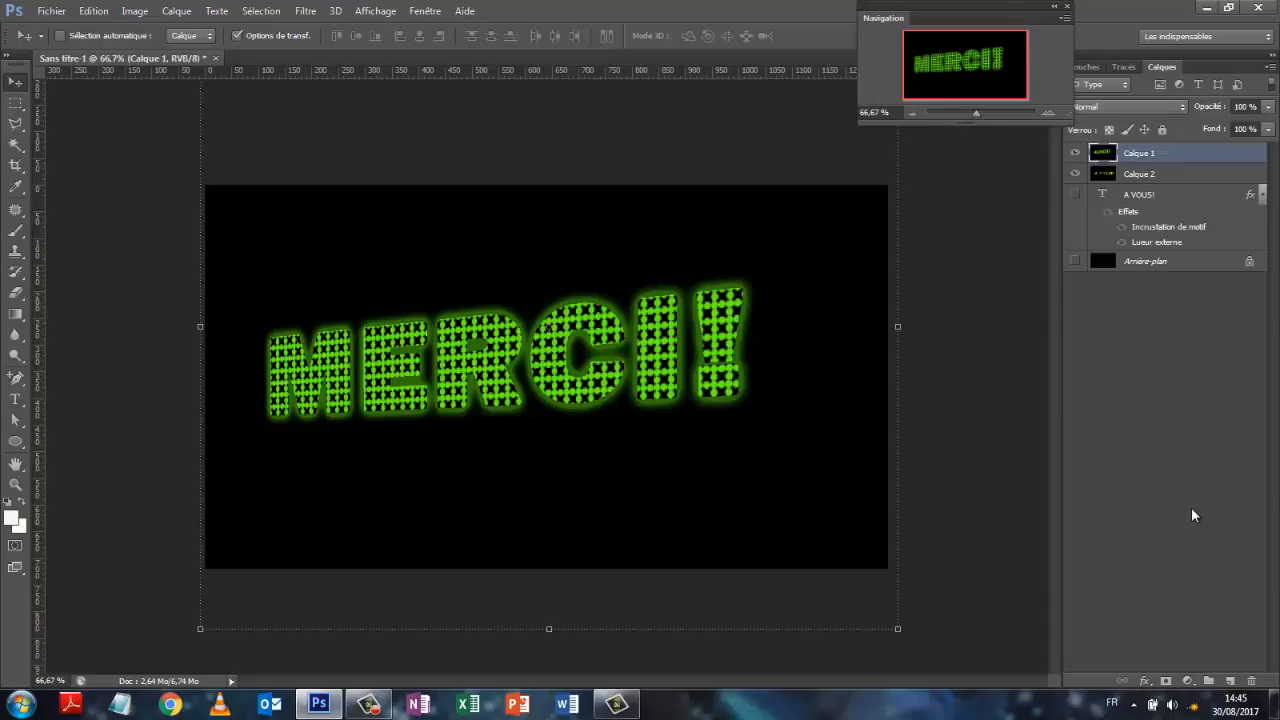
click(1172, 370)
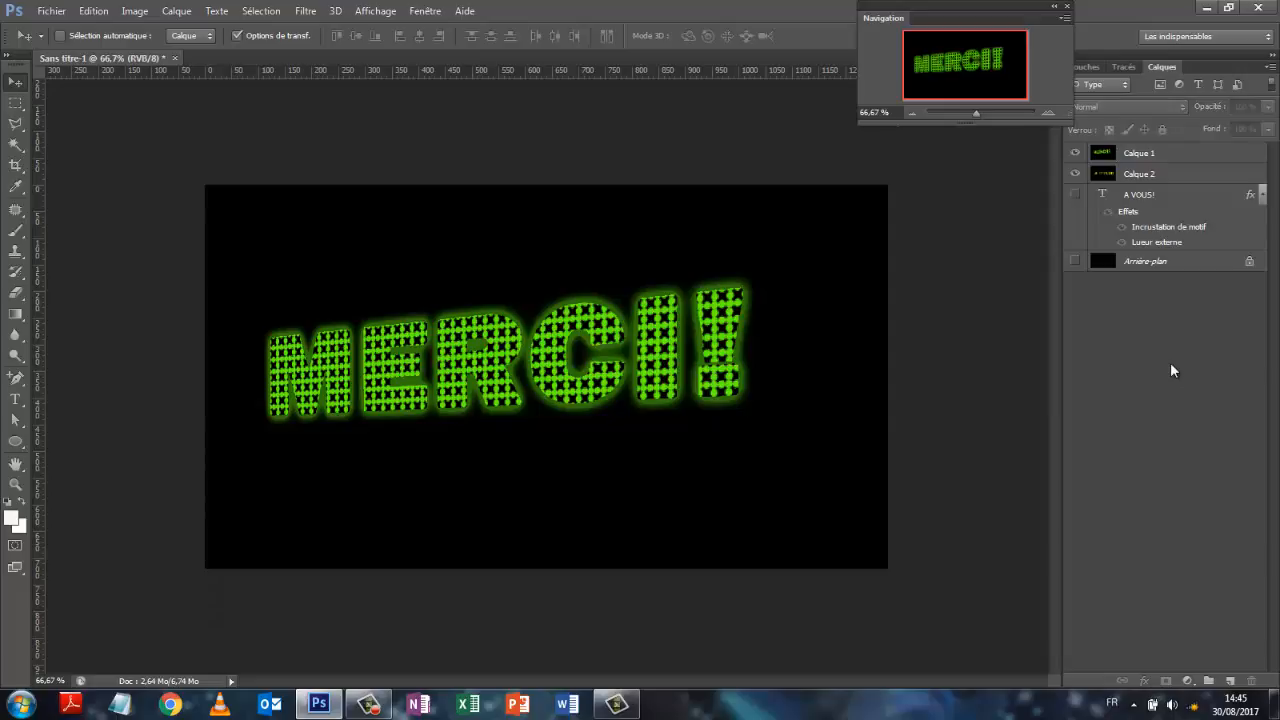